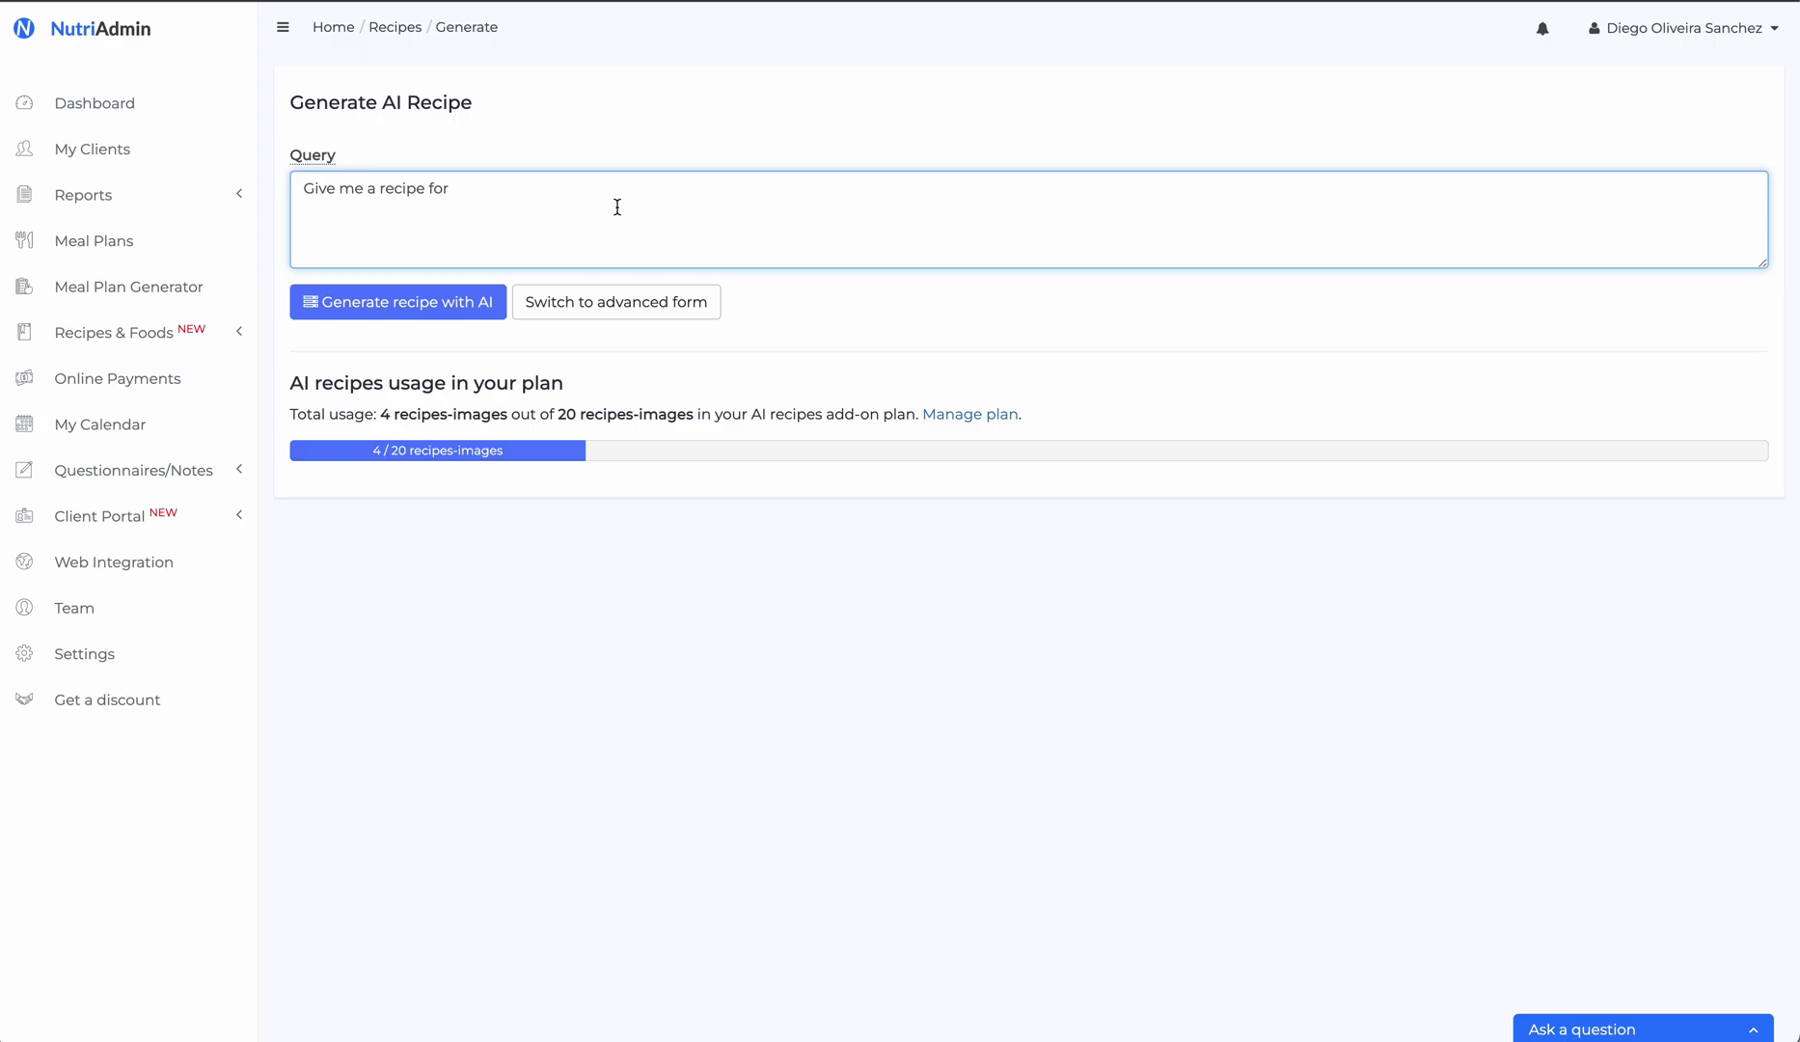
text(breakfast pacncakes high in protein and ready in 15 minutes or less)
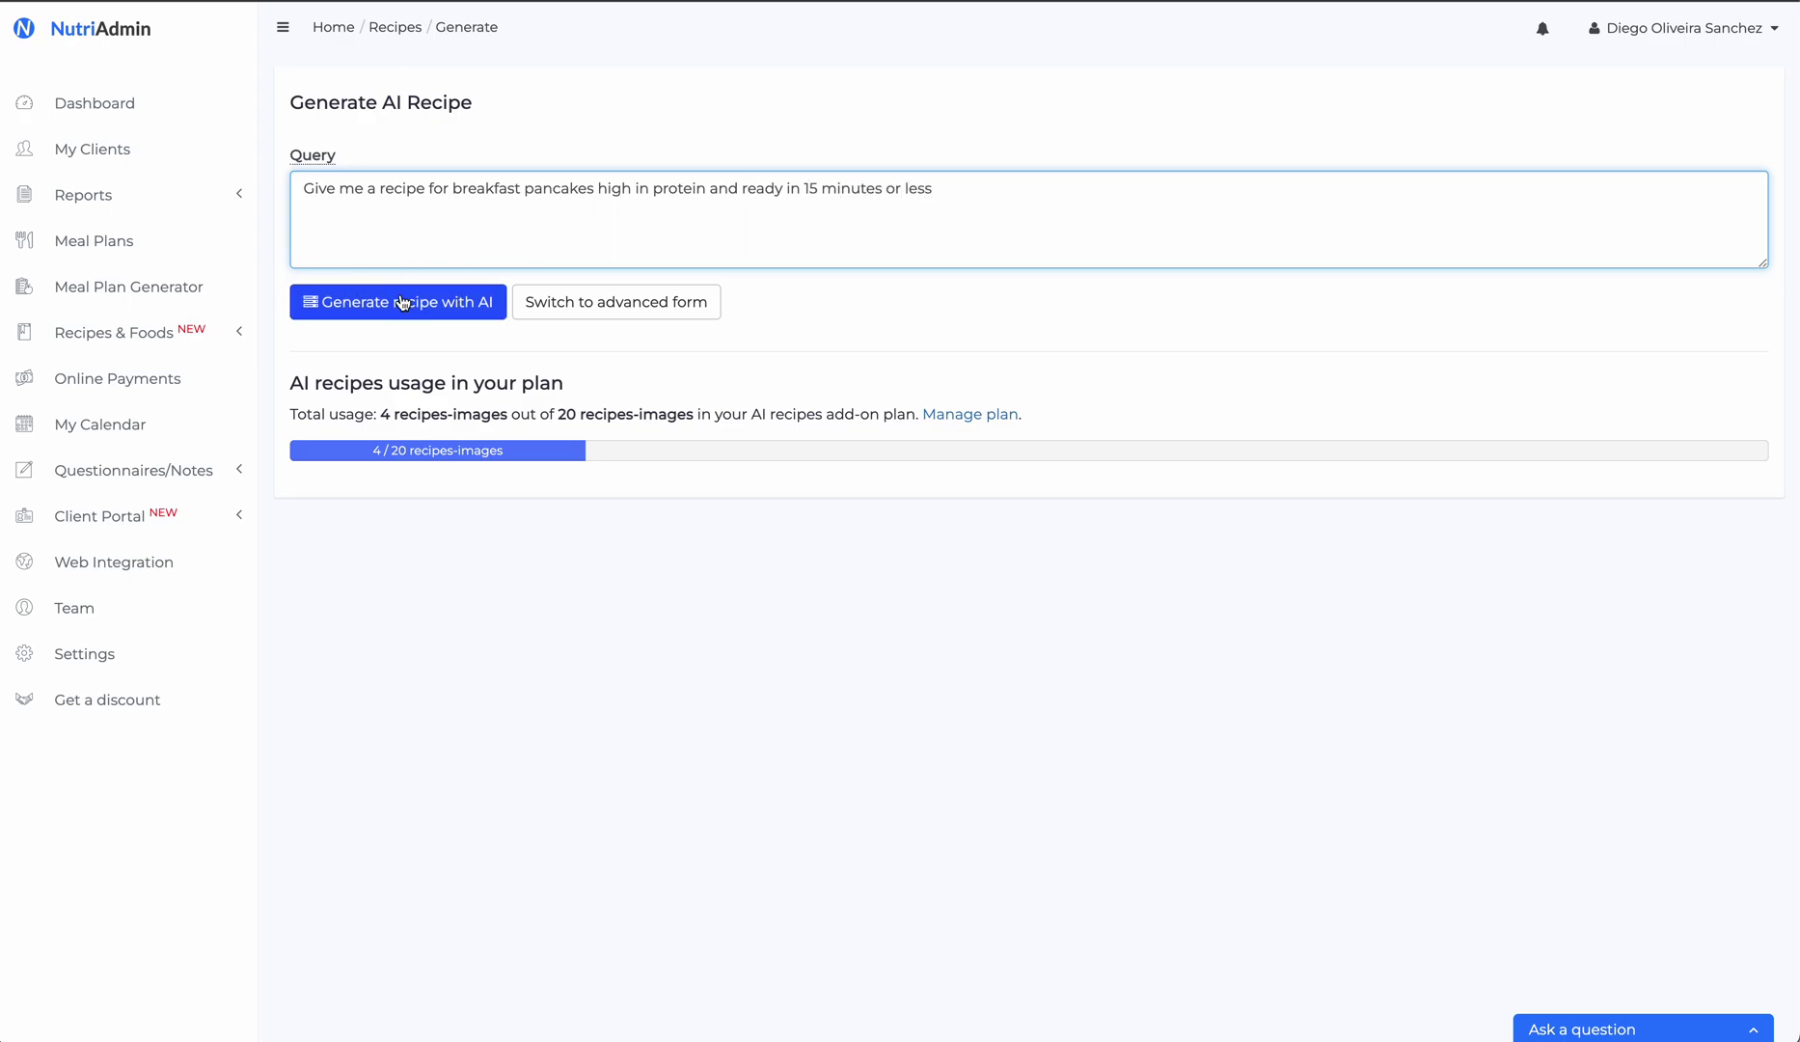
Generate the High Protein Breakfast Pancakes recipe with AI and review its name field
click(405, 300)
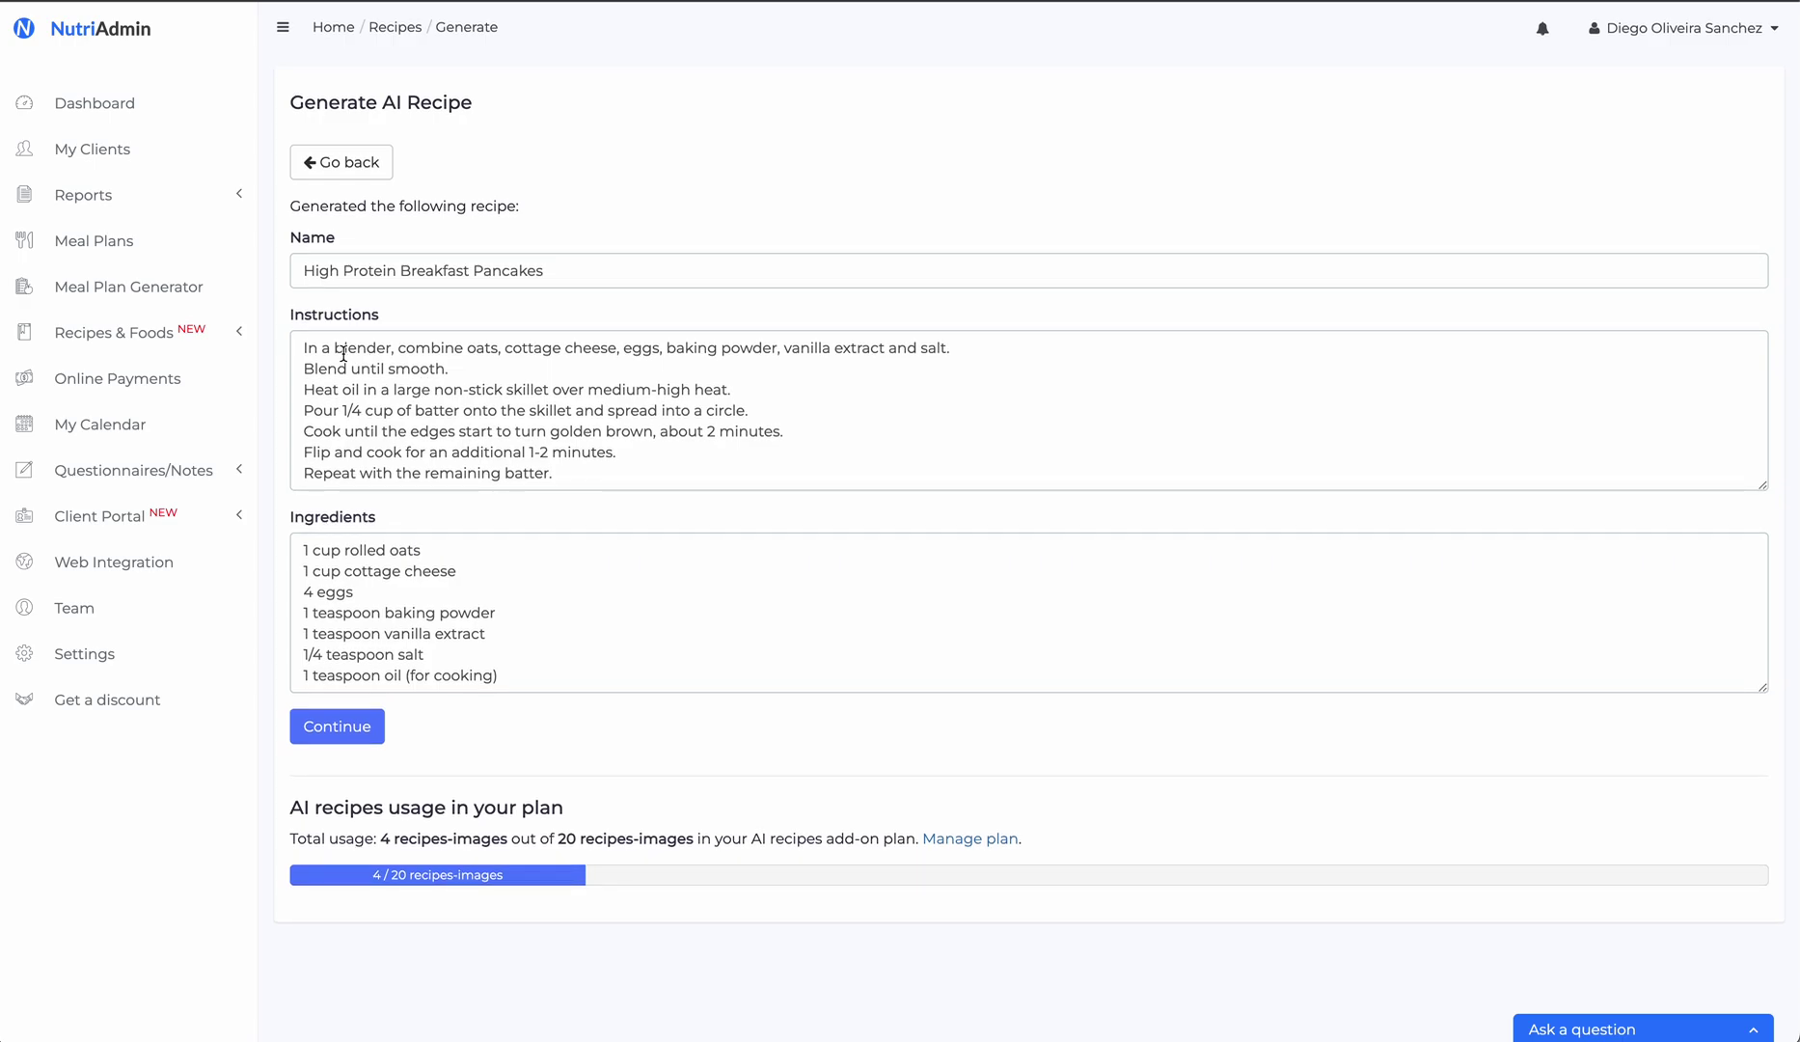
click(348, 272)
key(ctrl+a)
click(313, 410)
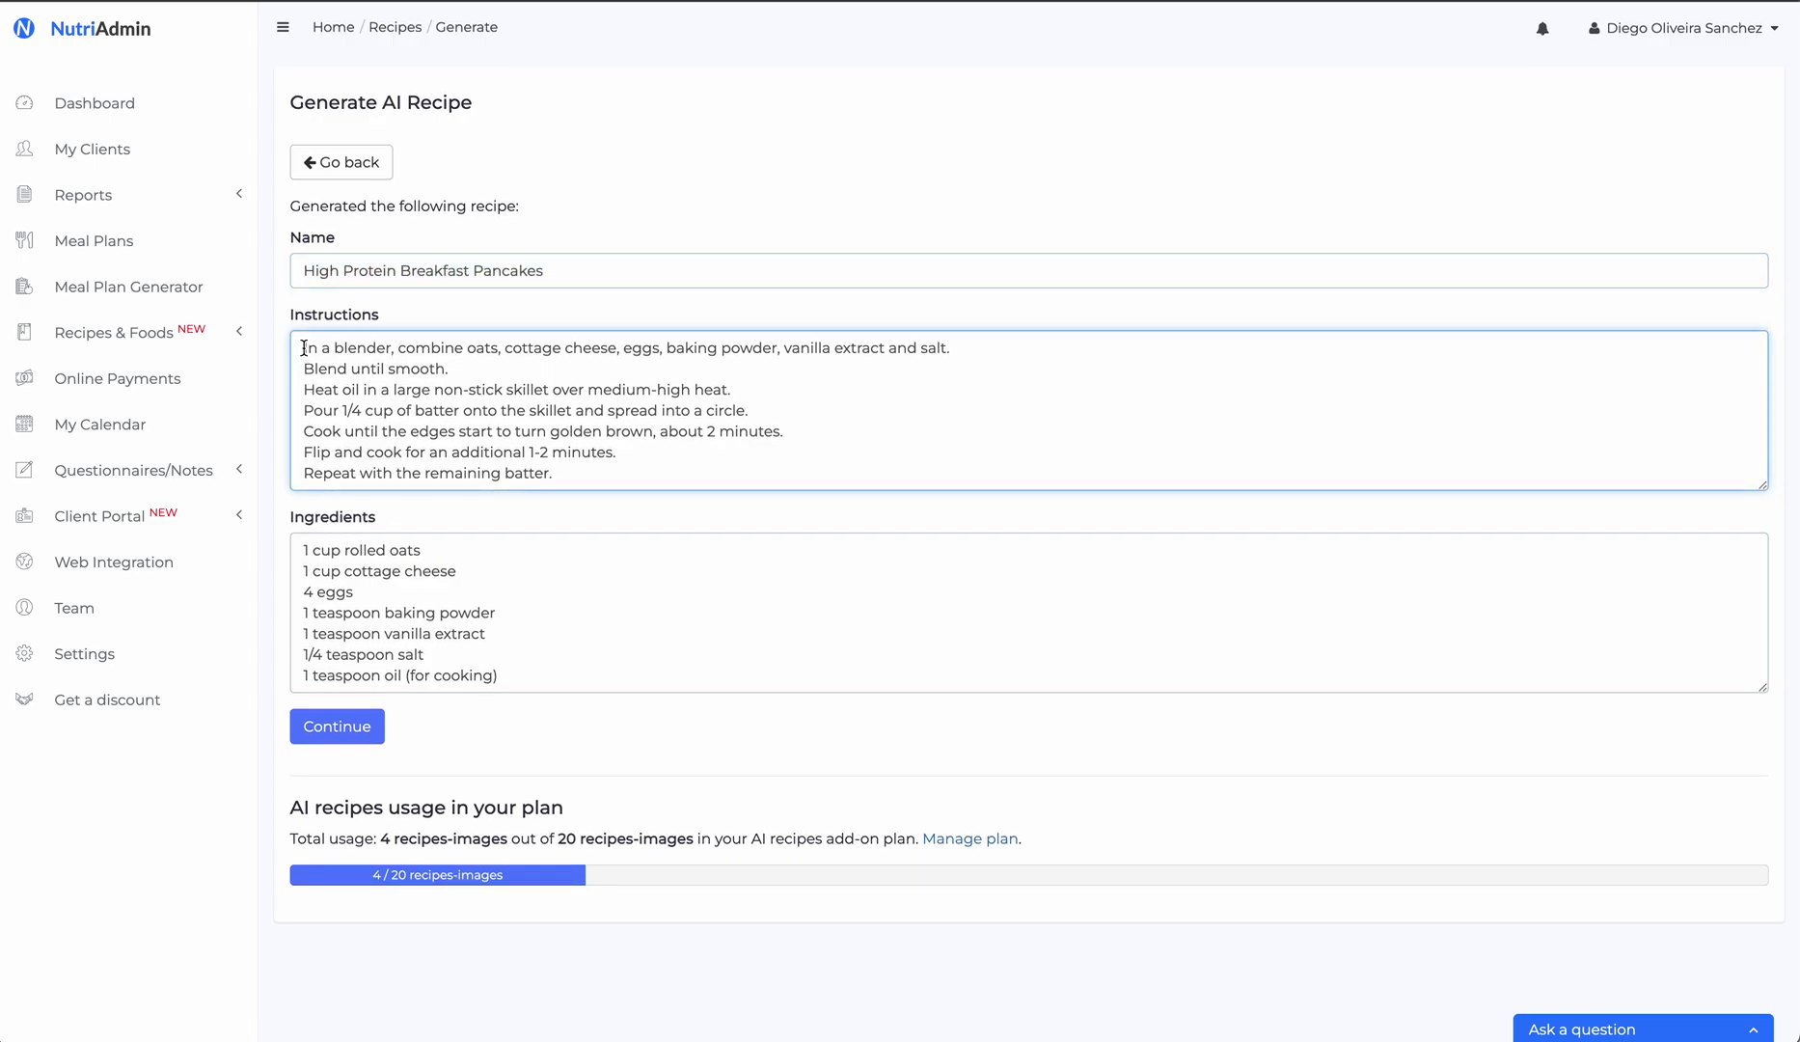
Review the generated instructions and ingredients list by highlighting each in turn
drag(304, 348, 386, 383)
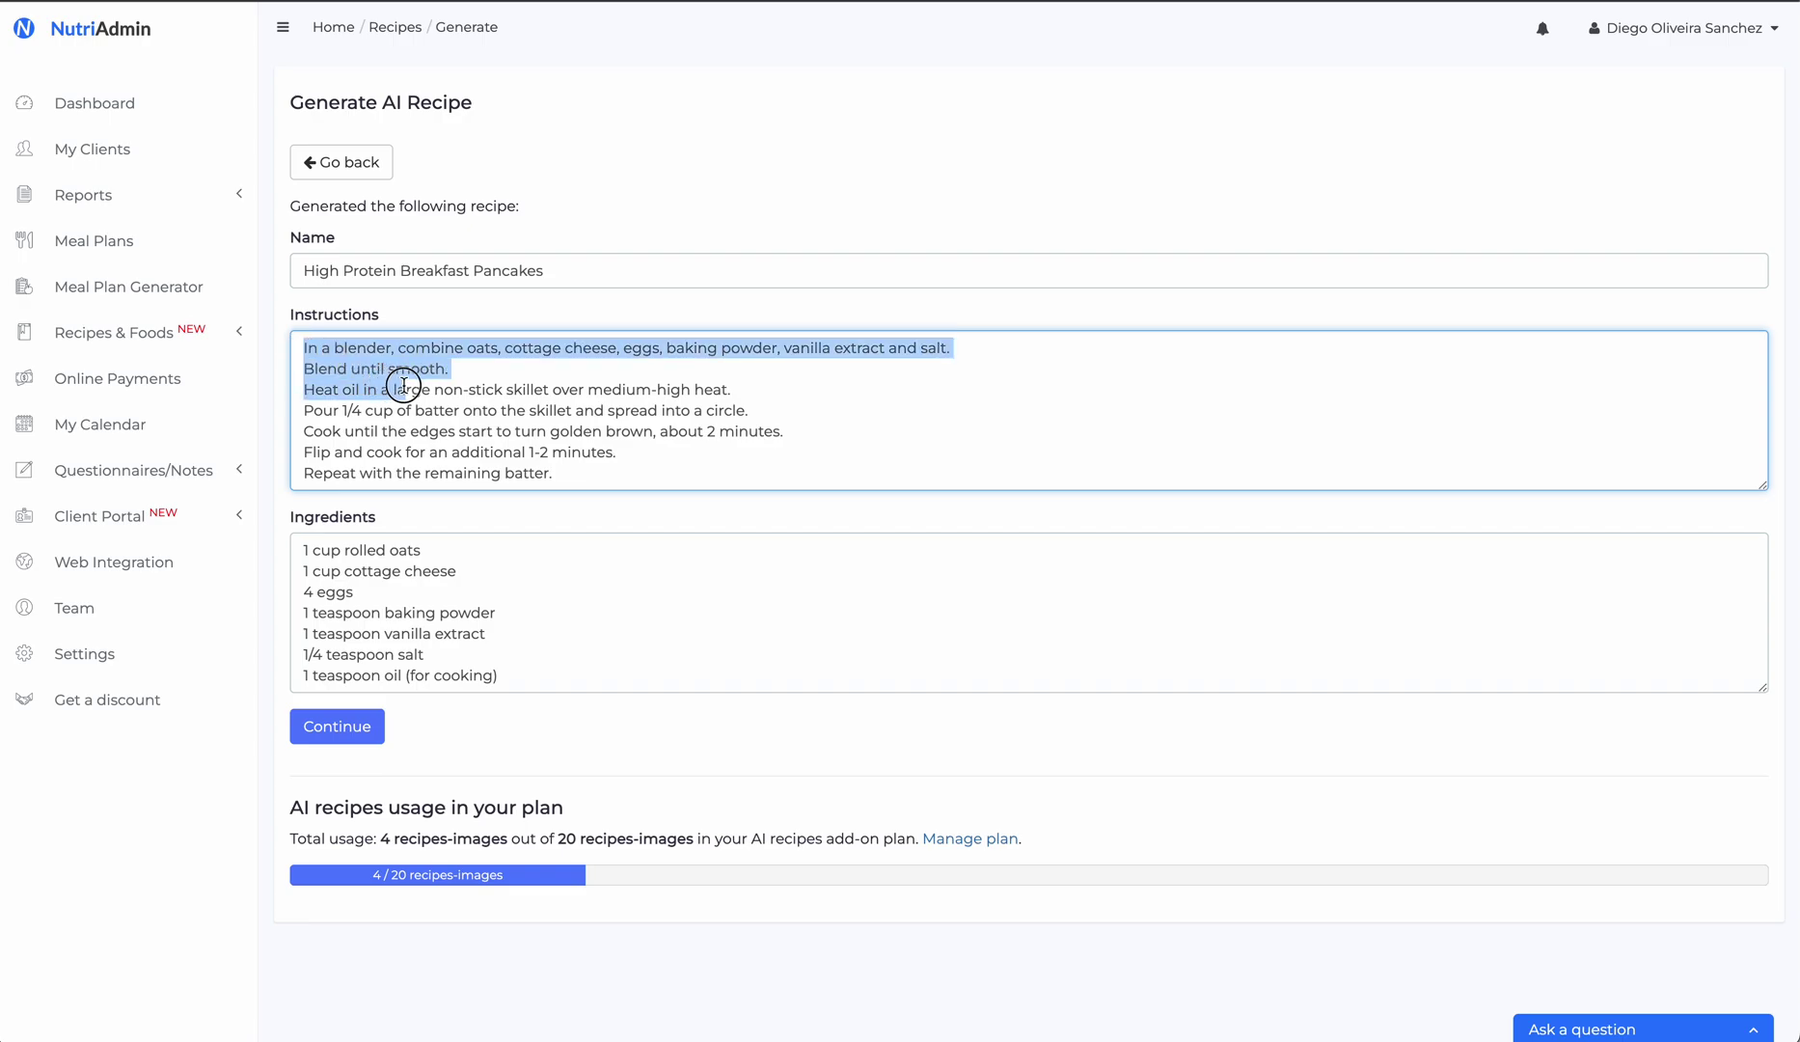
drag(387, 383, 575, 480)
click(575, 480)
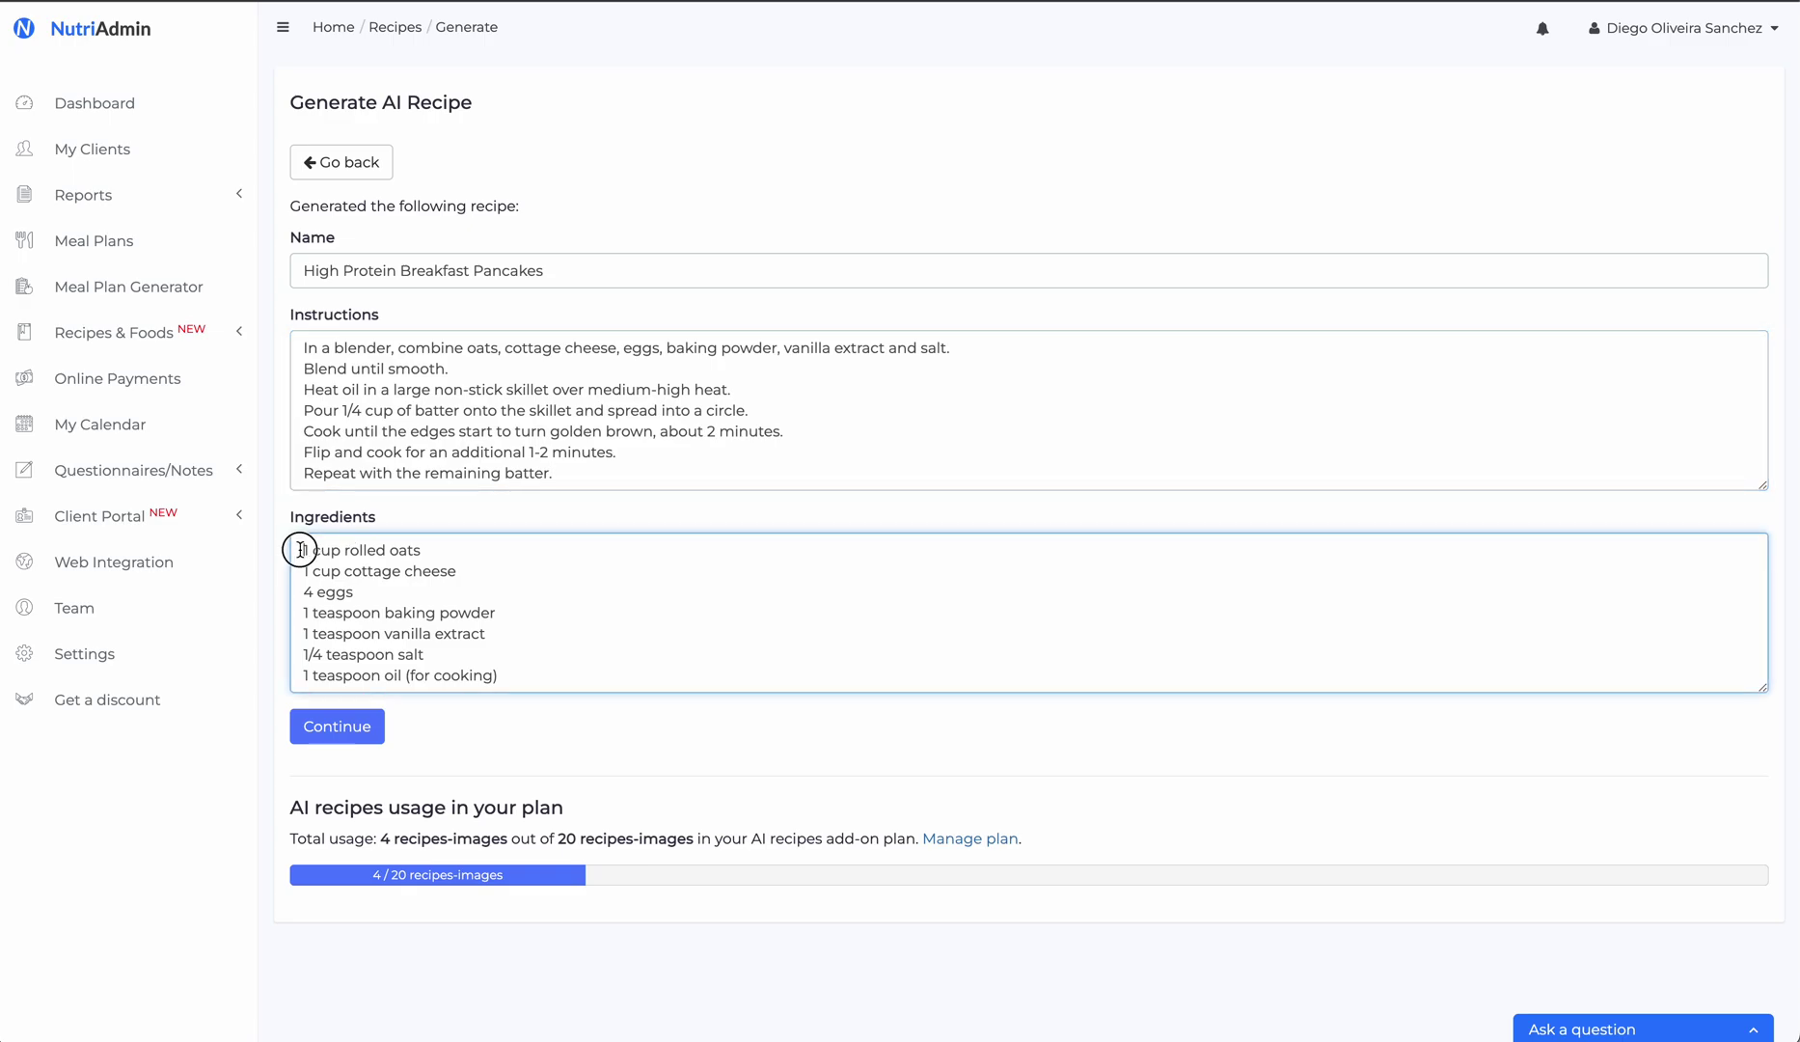
drag(295, 549, 549, 689)
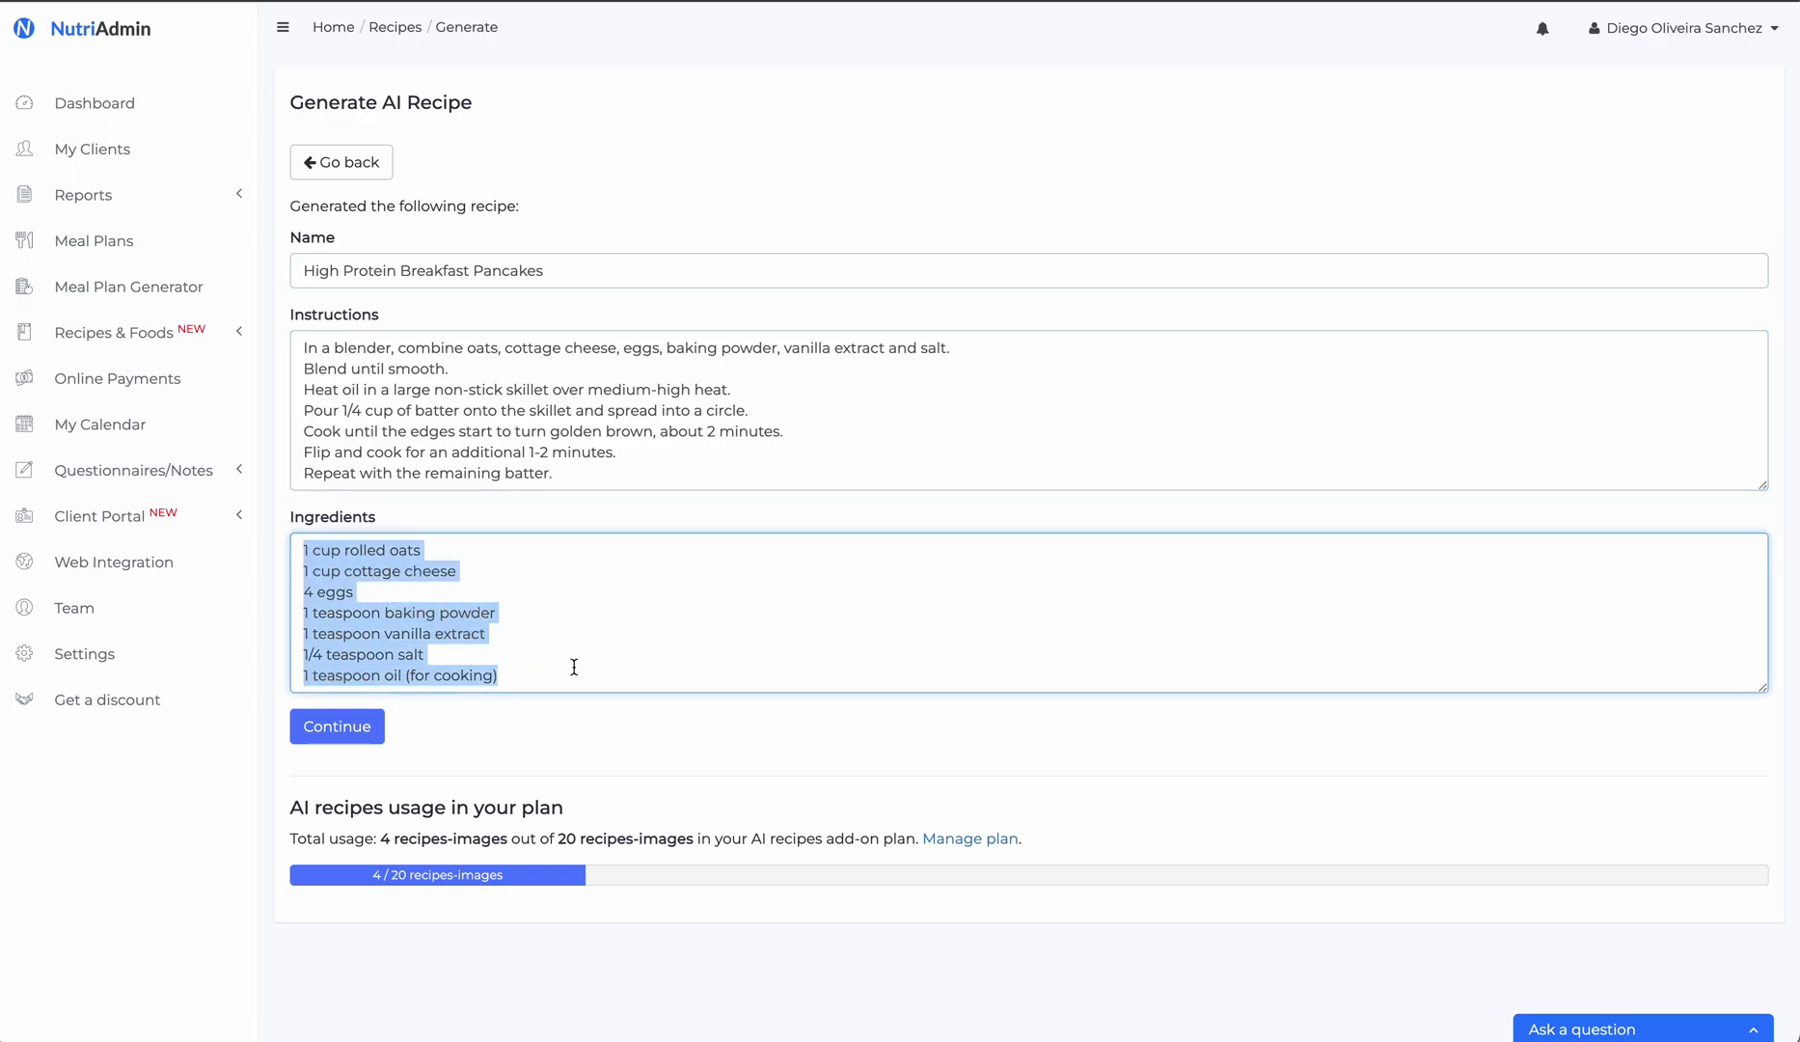
click(574, 670)
Accept the pancake recipe, expand its details and start editing the image description to add rolled oats and vanilla
click(363, 736)
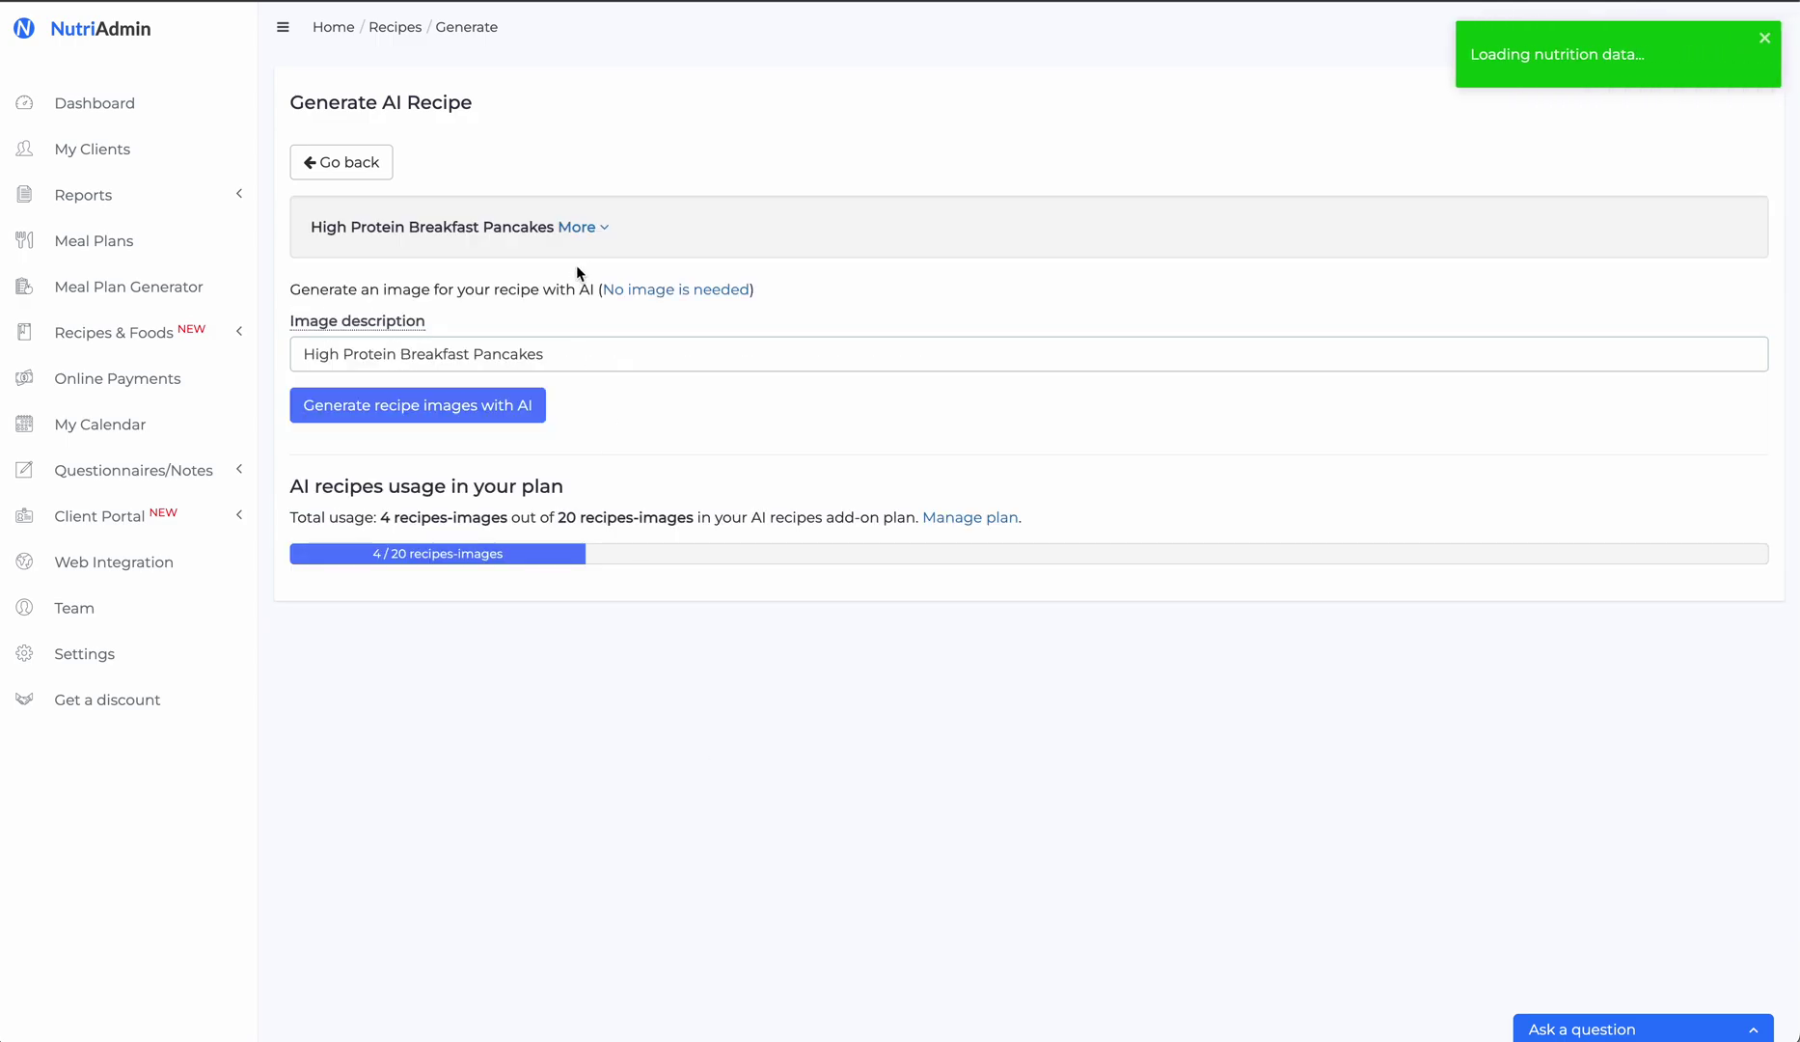
click(580, 228)
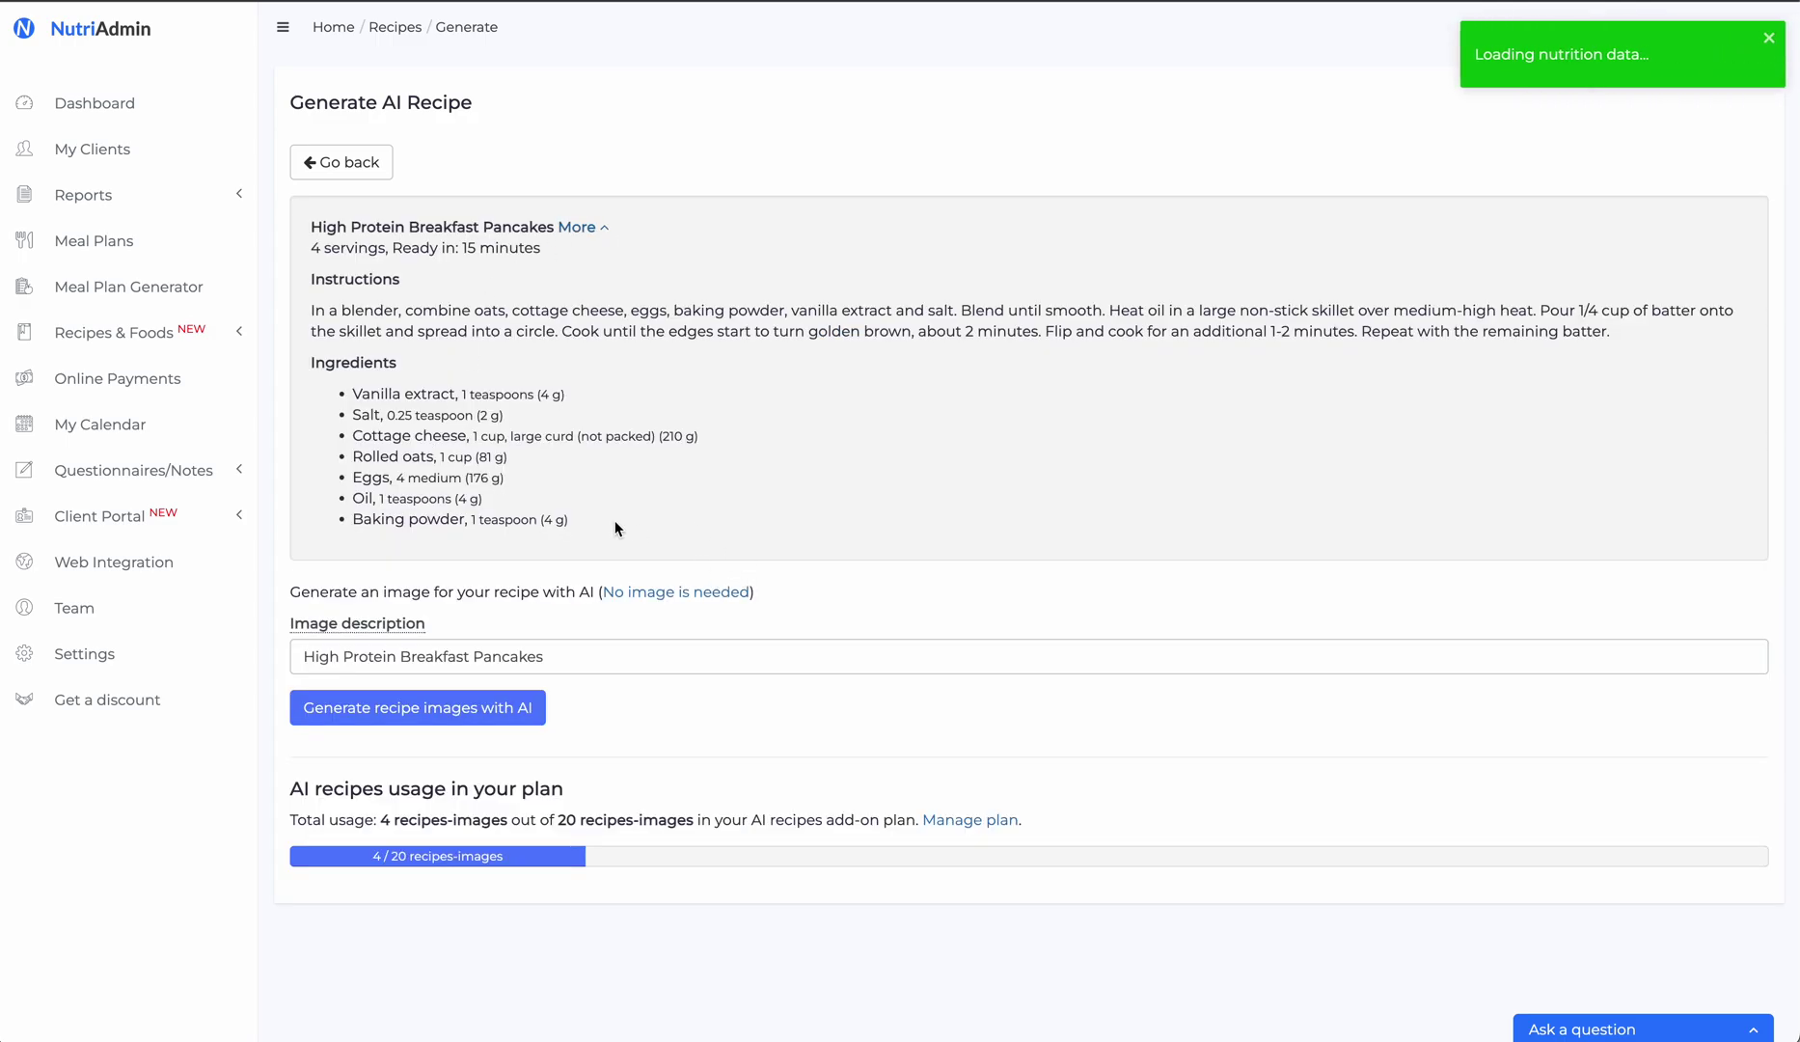
drag(614, 521, 346, 395)
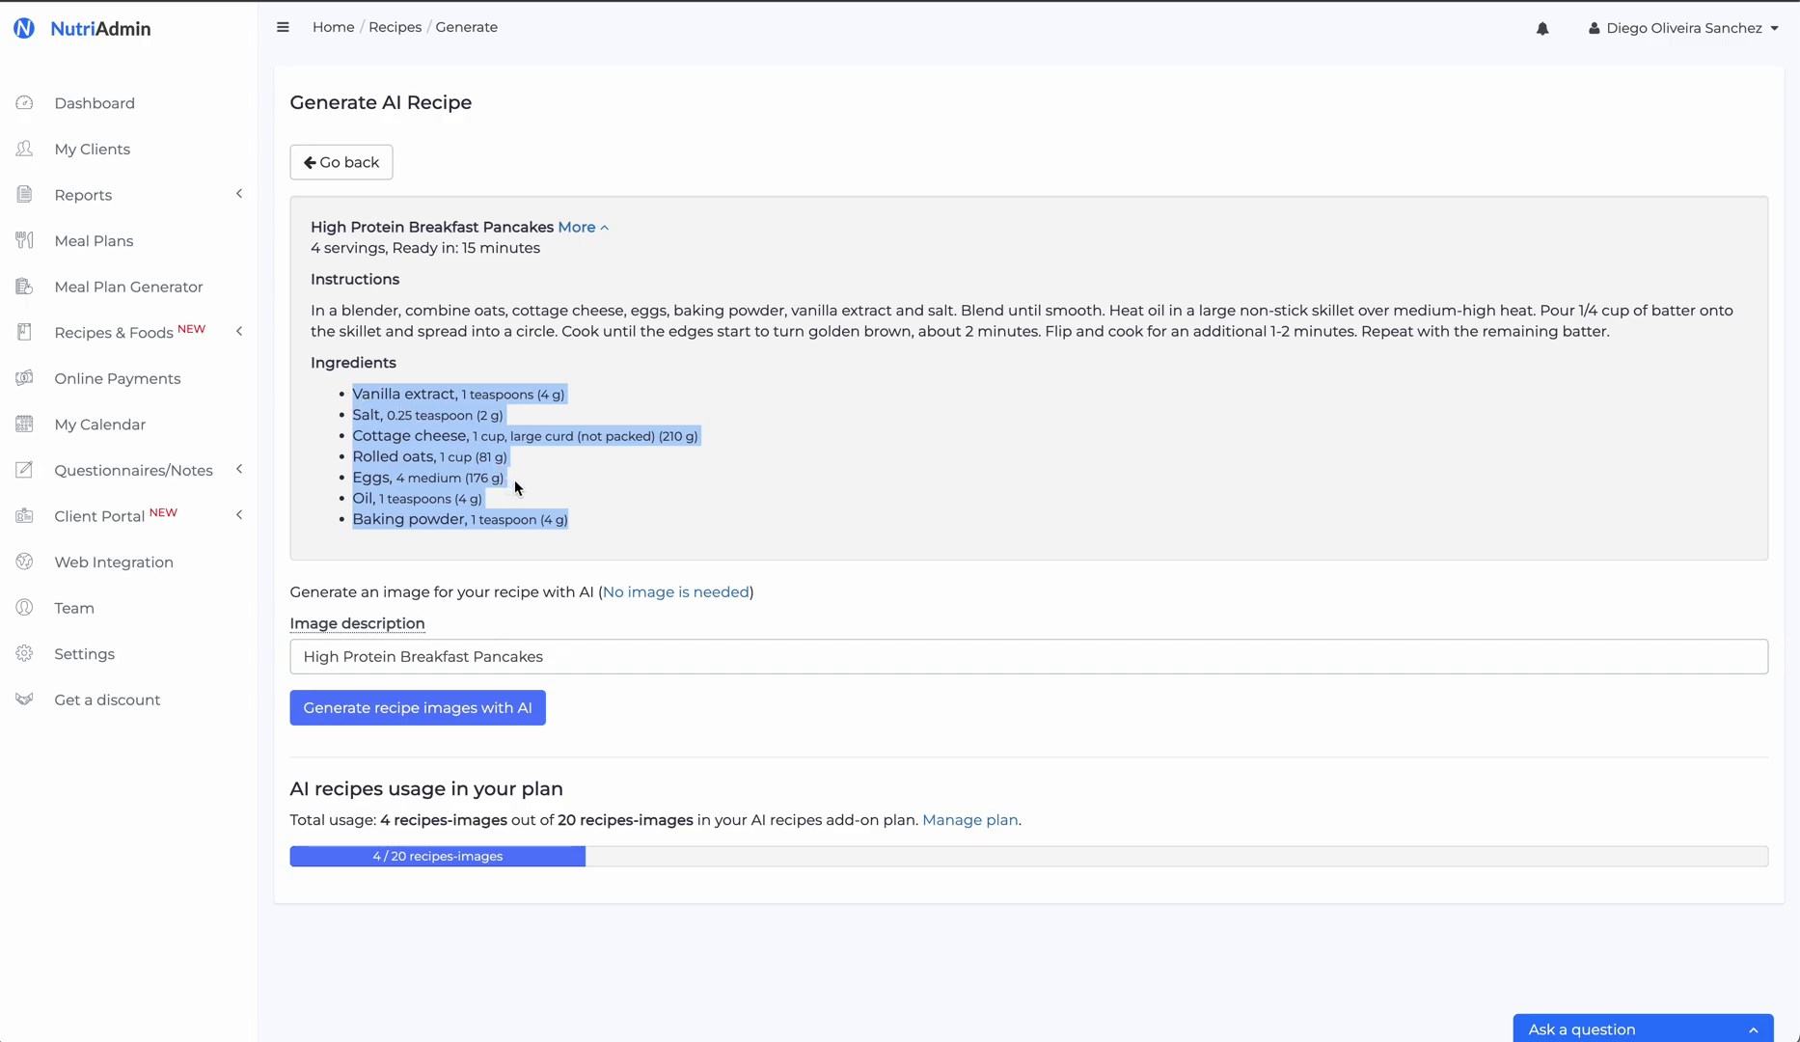
click(581, 499)
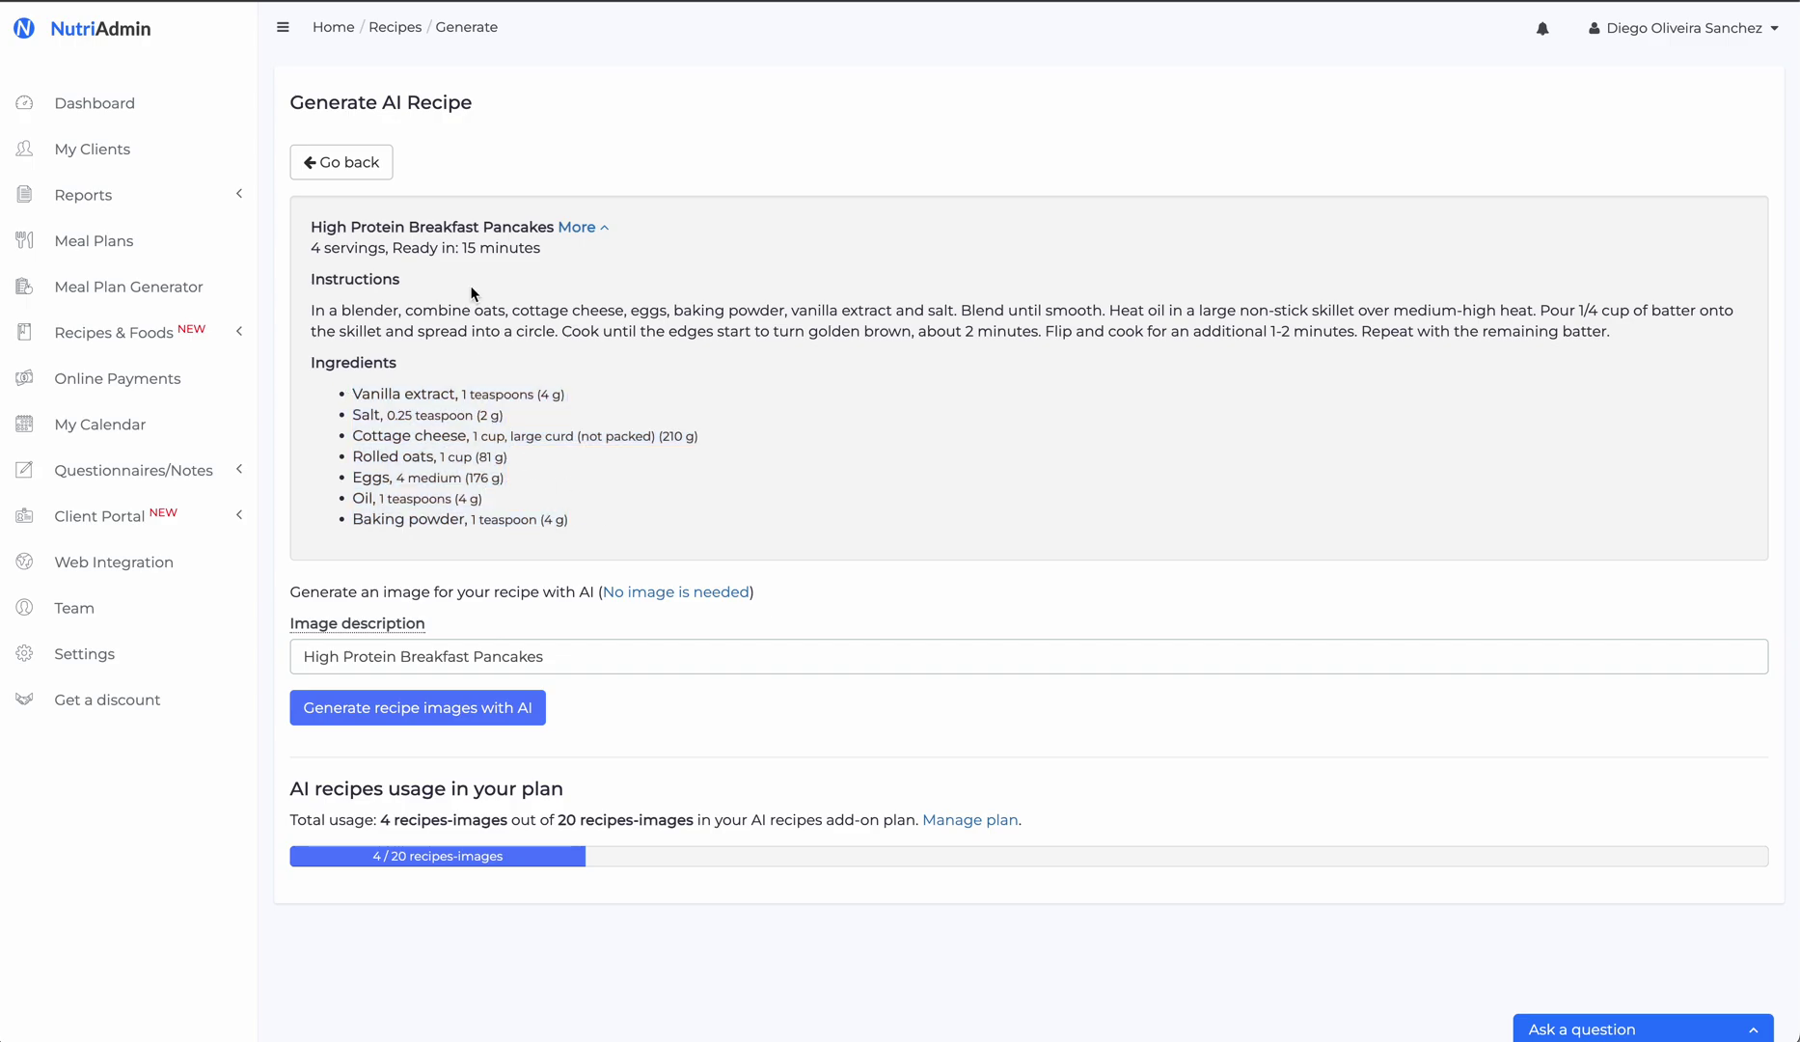
click(547, 665)
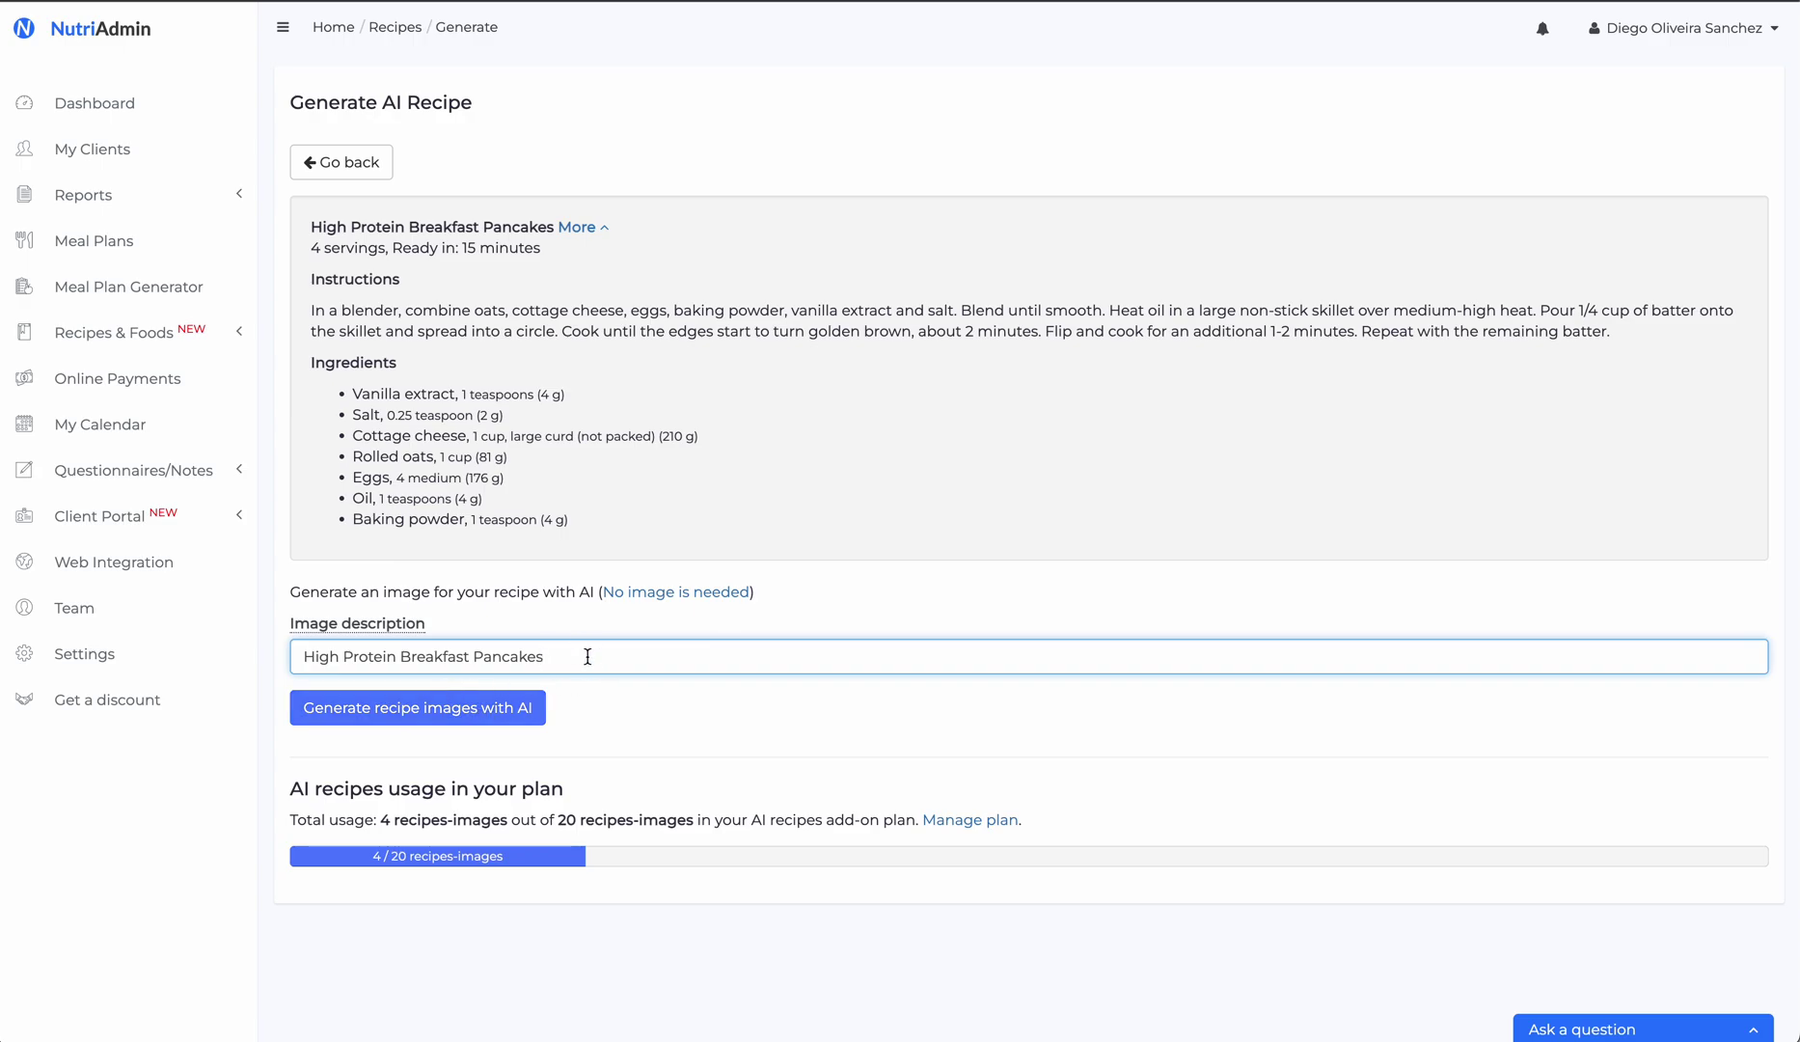
text(including rolled oats and vanilla)
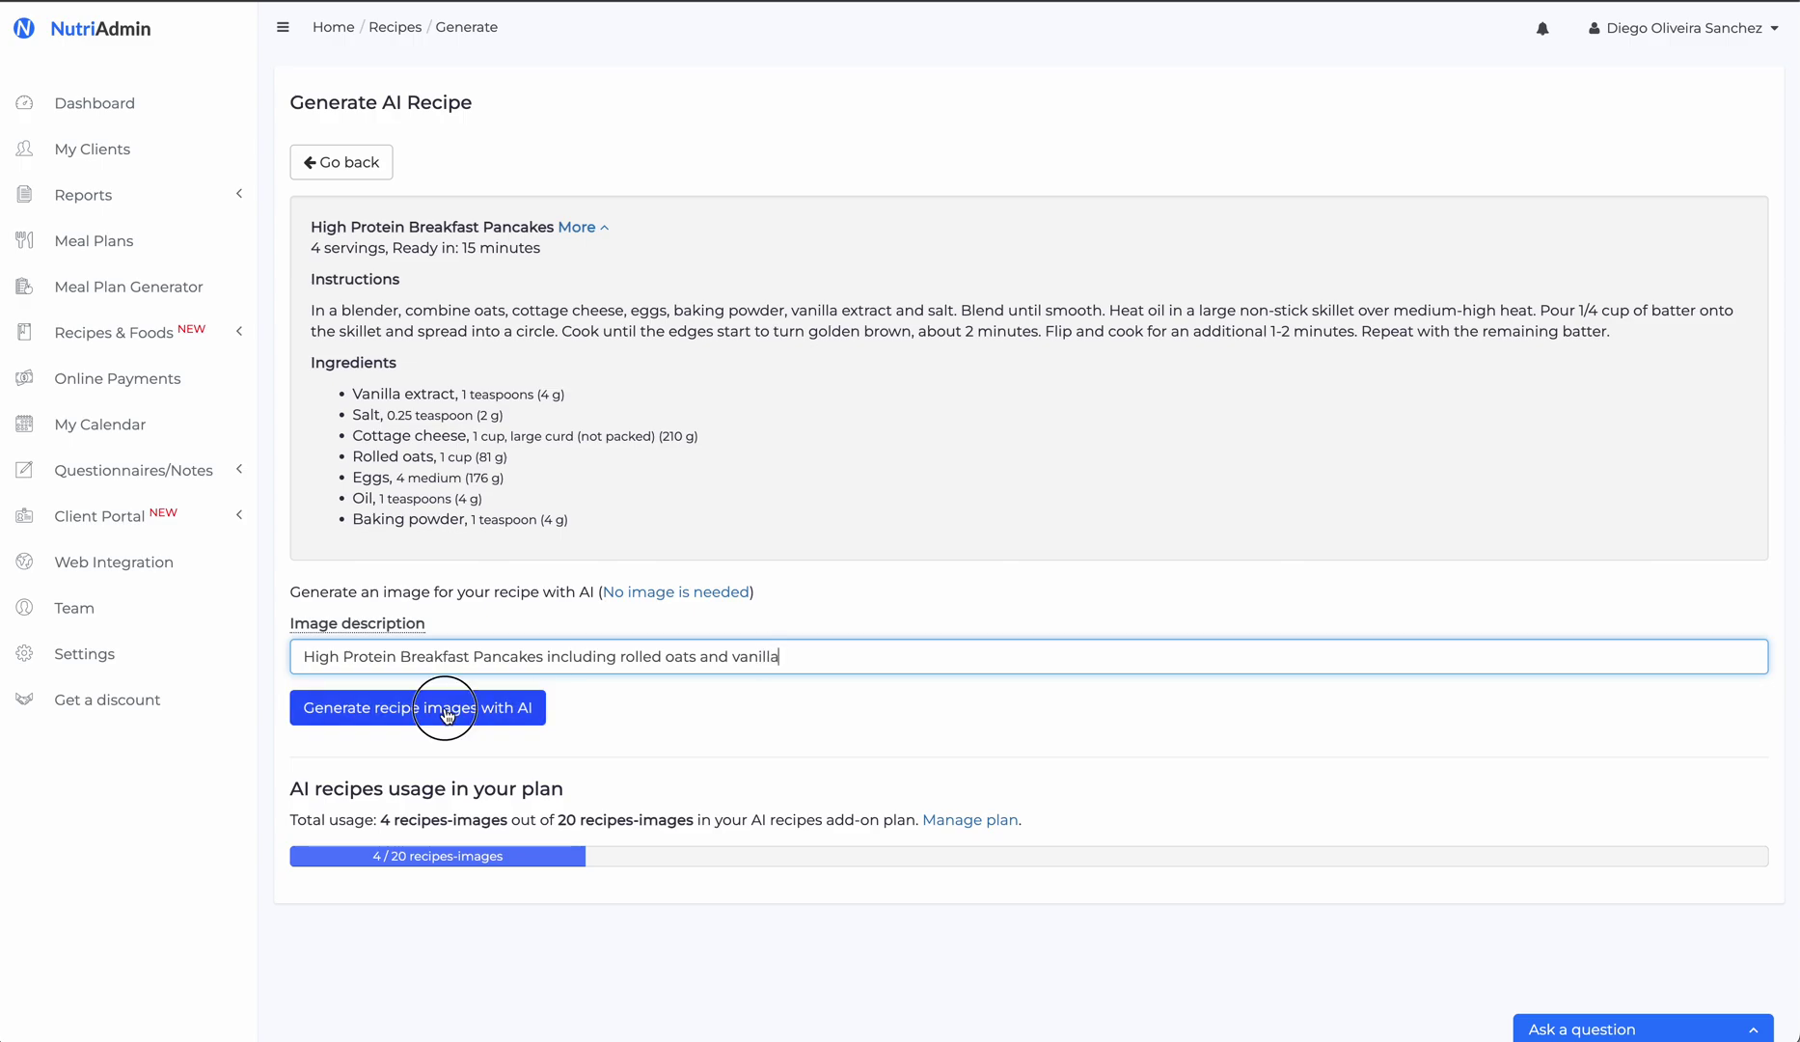
Generate AI pancake images and choose the third tall-stack image for the recipe
click(442, 704)
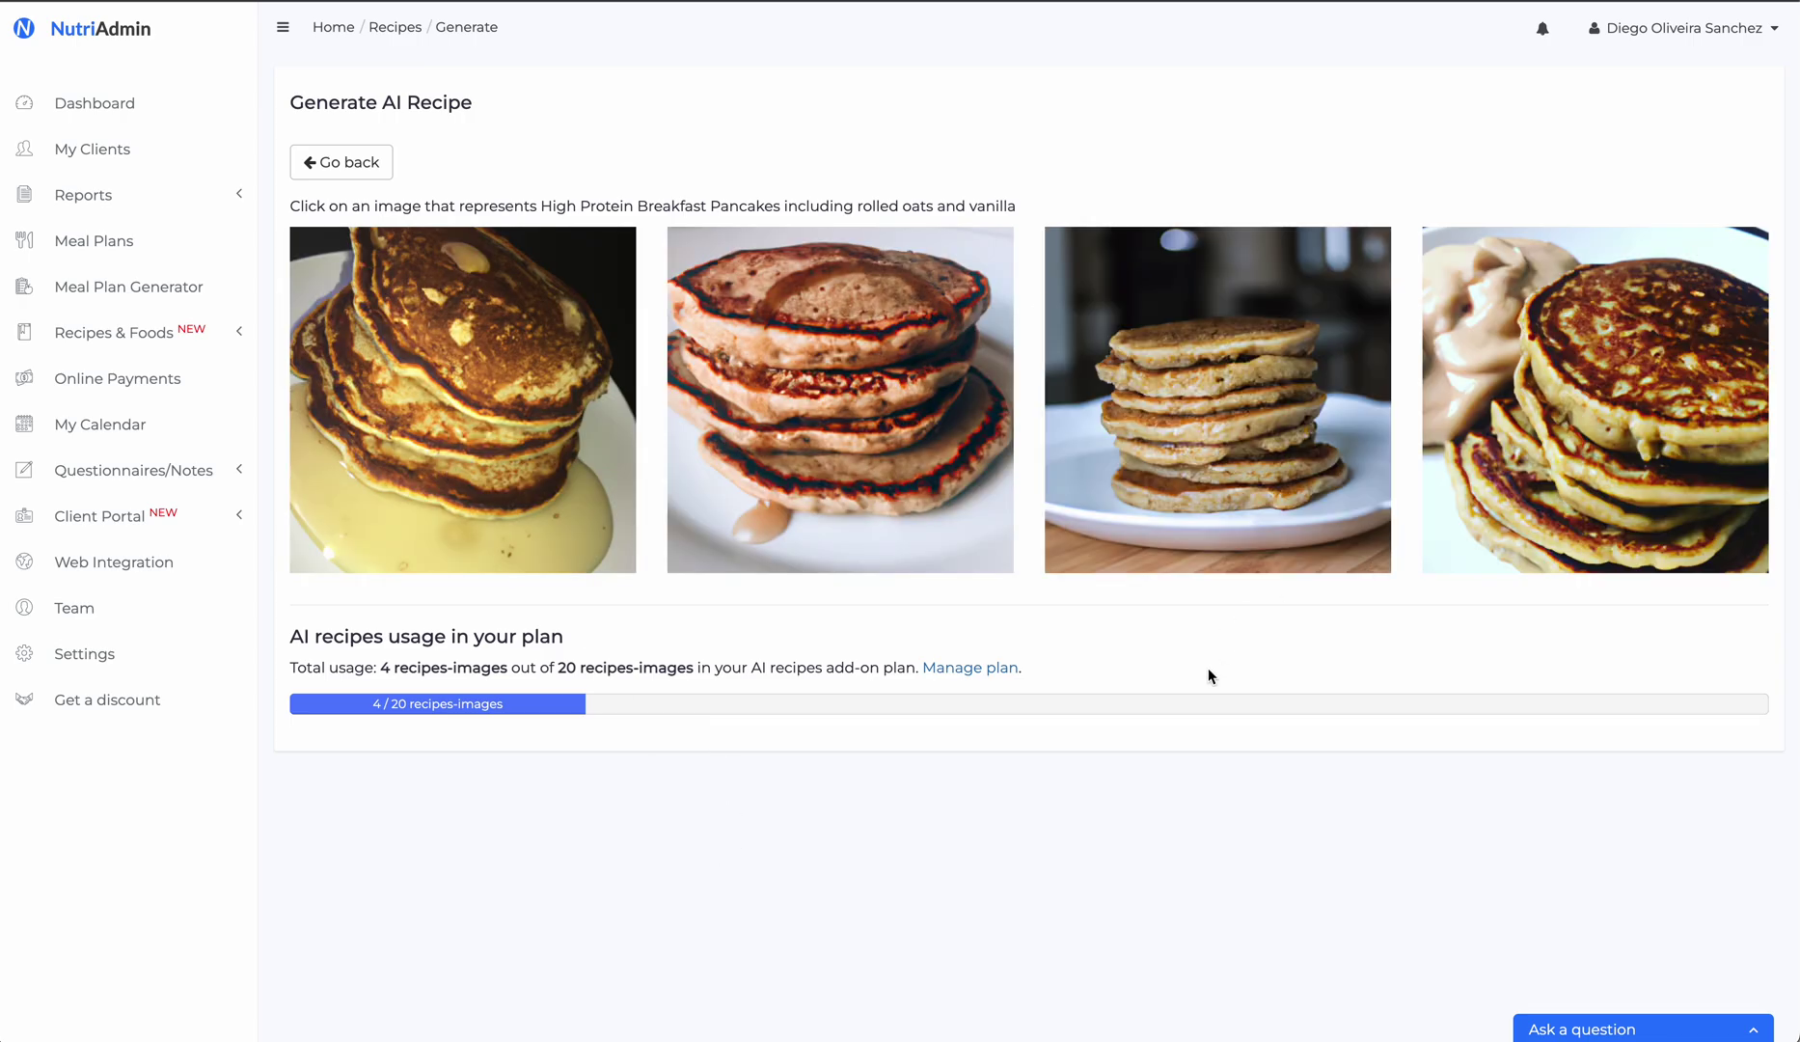
click(1235, 468)
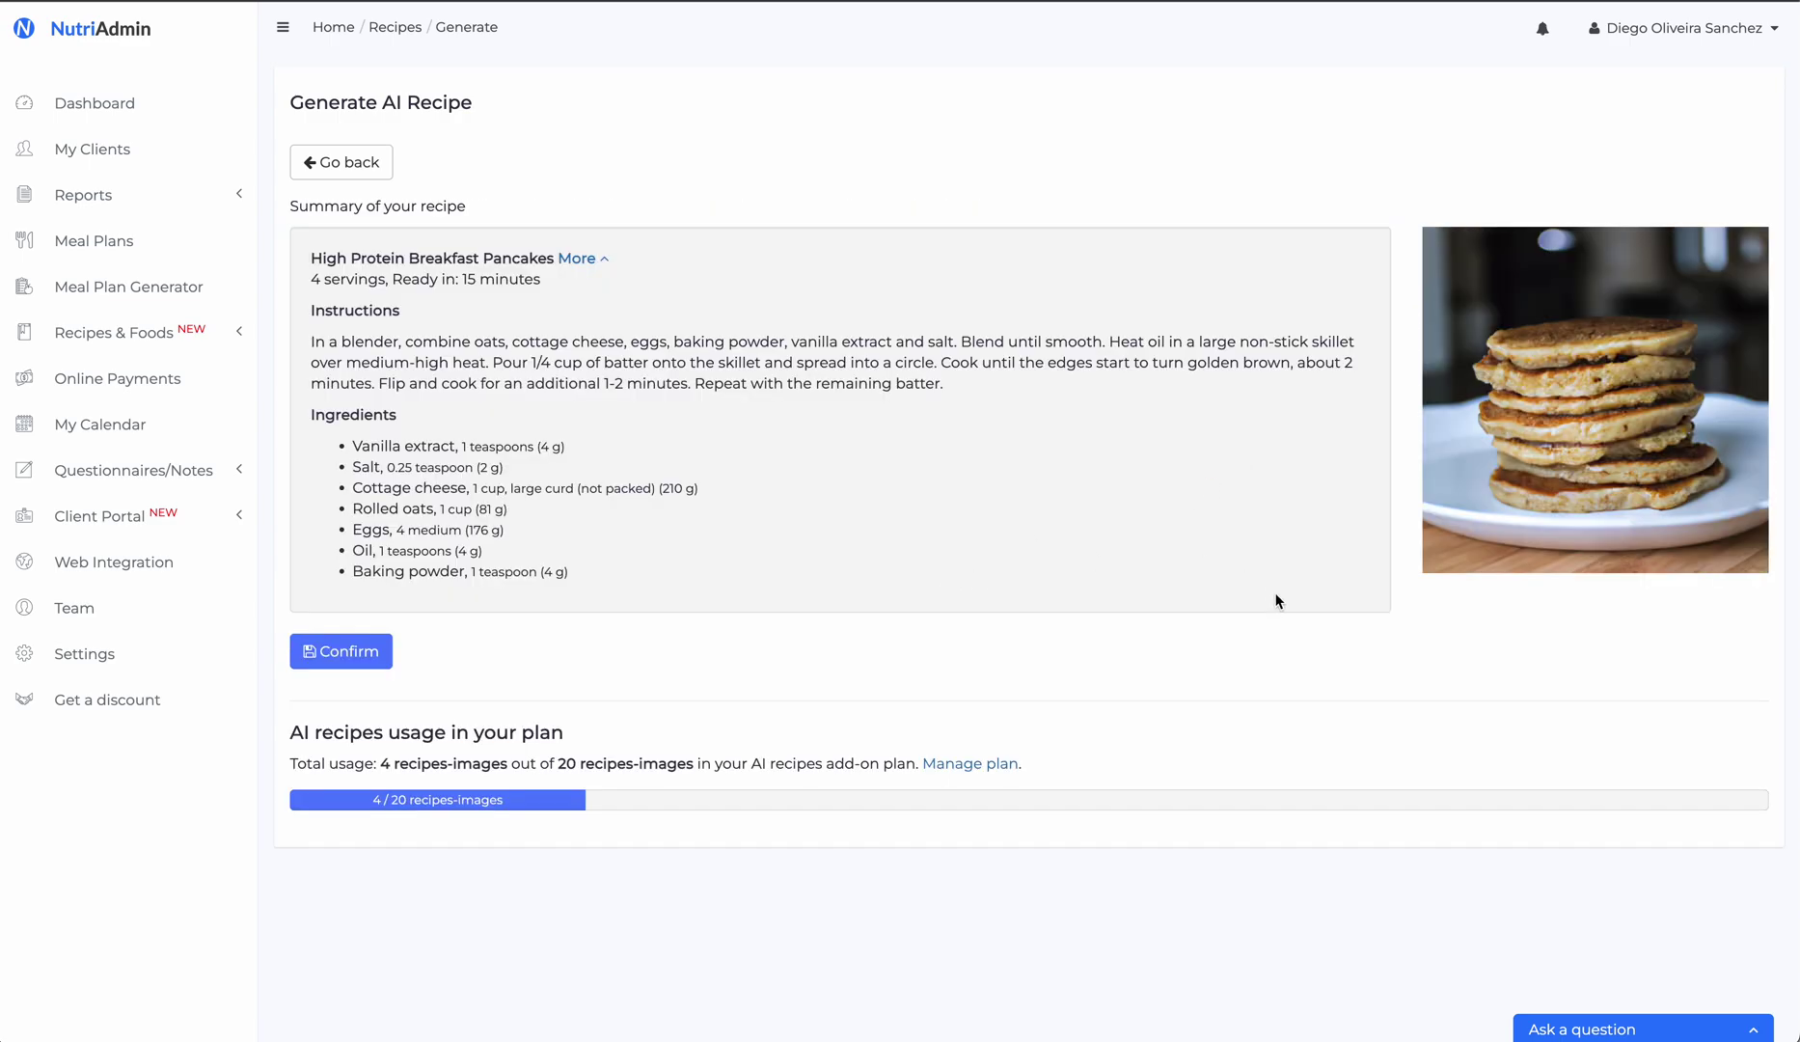
Save the pancakes recipe, browse its Overview, Image and Ingredients tabs, and open the Download PDF page
click(341, 650)
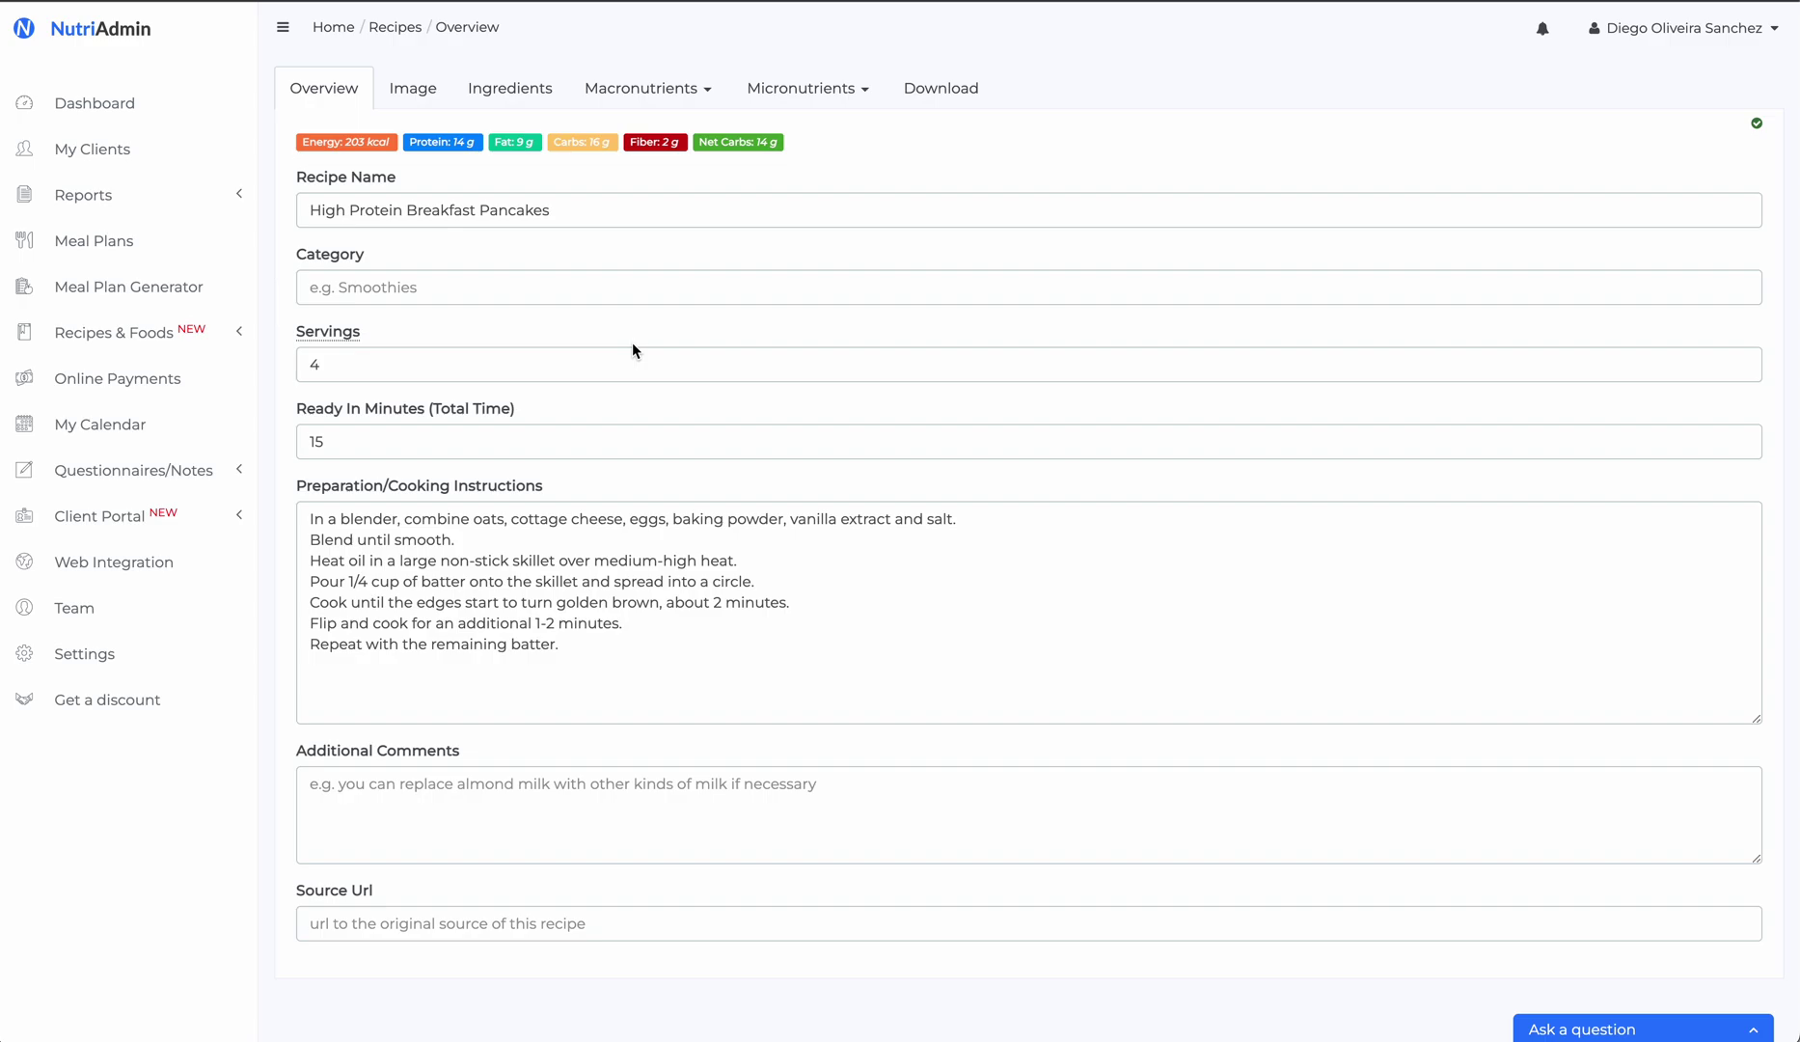
click(627, 634)
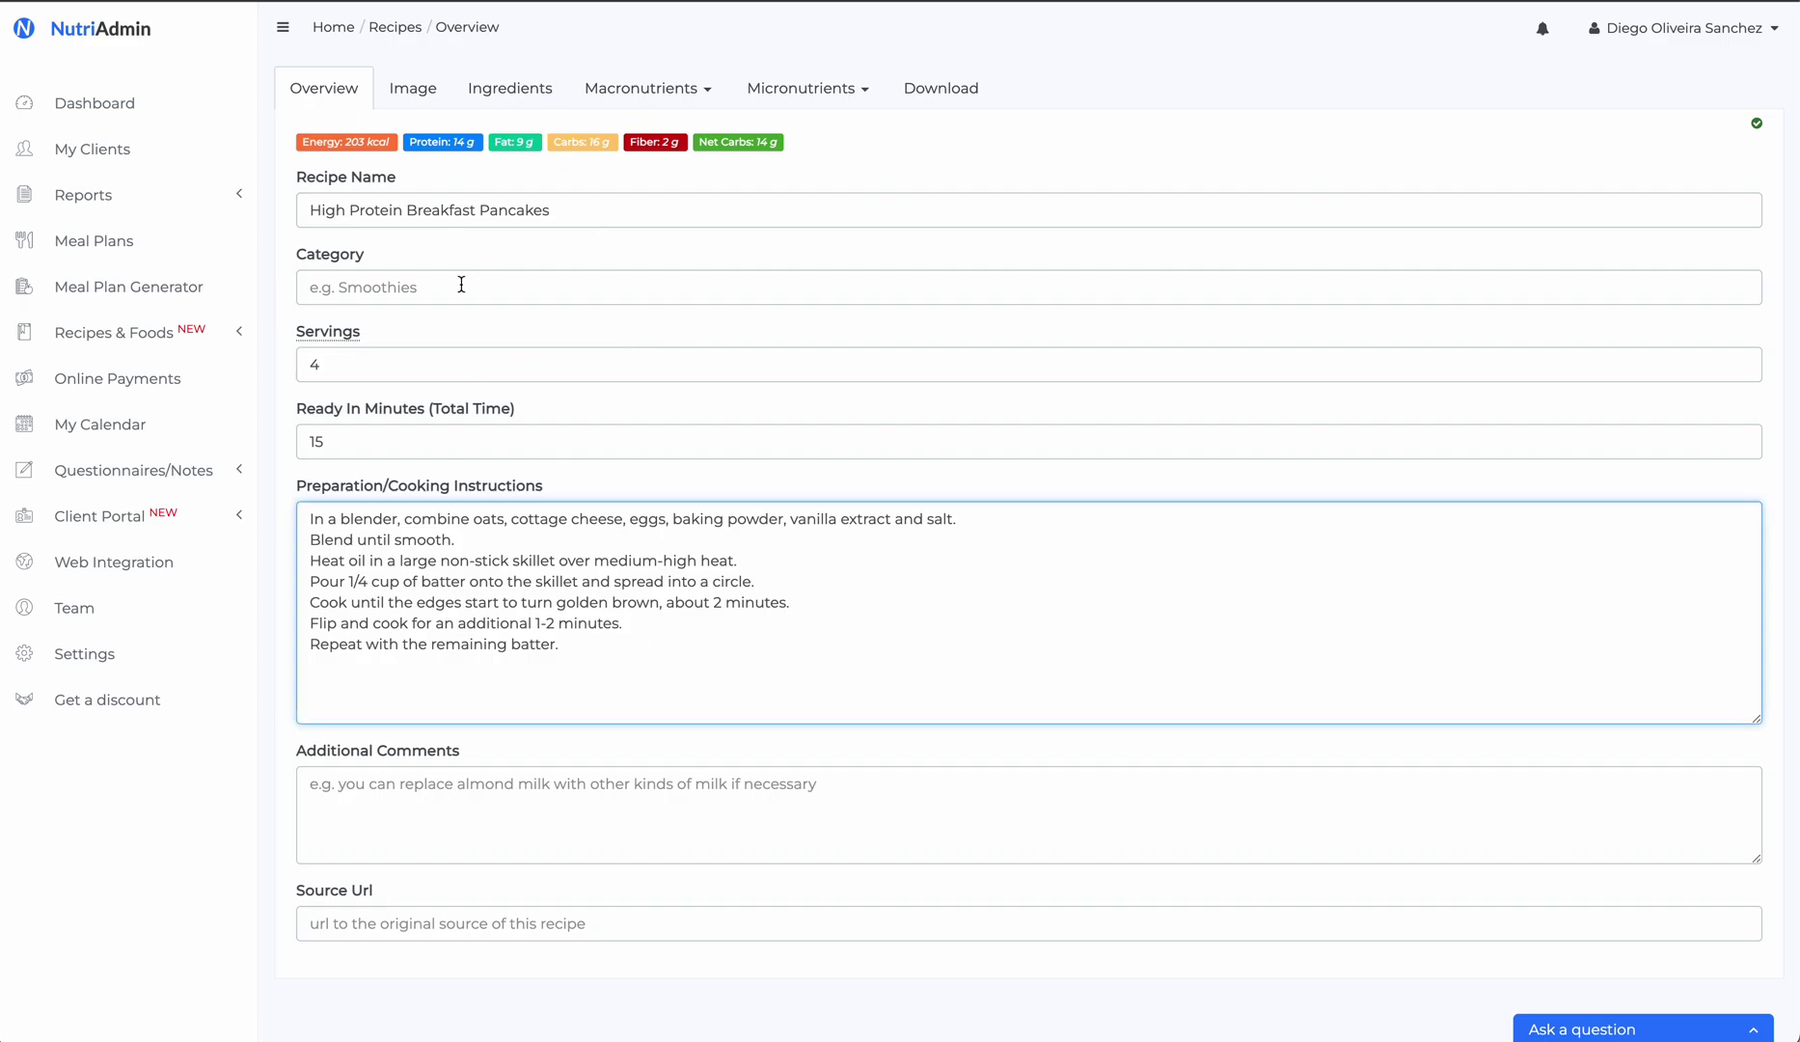
click(415, 87)
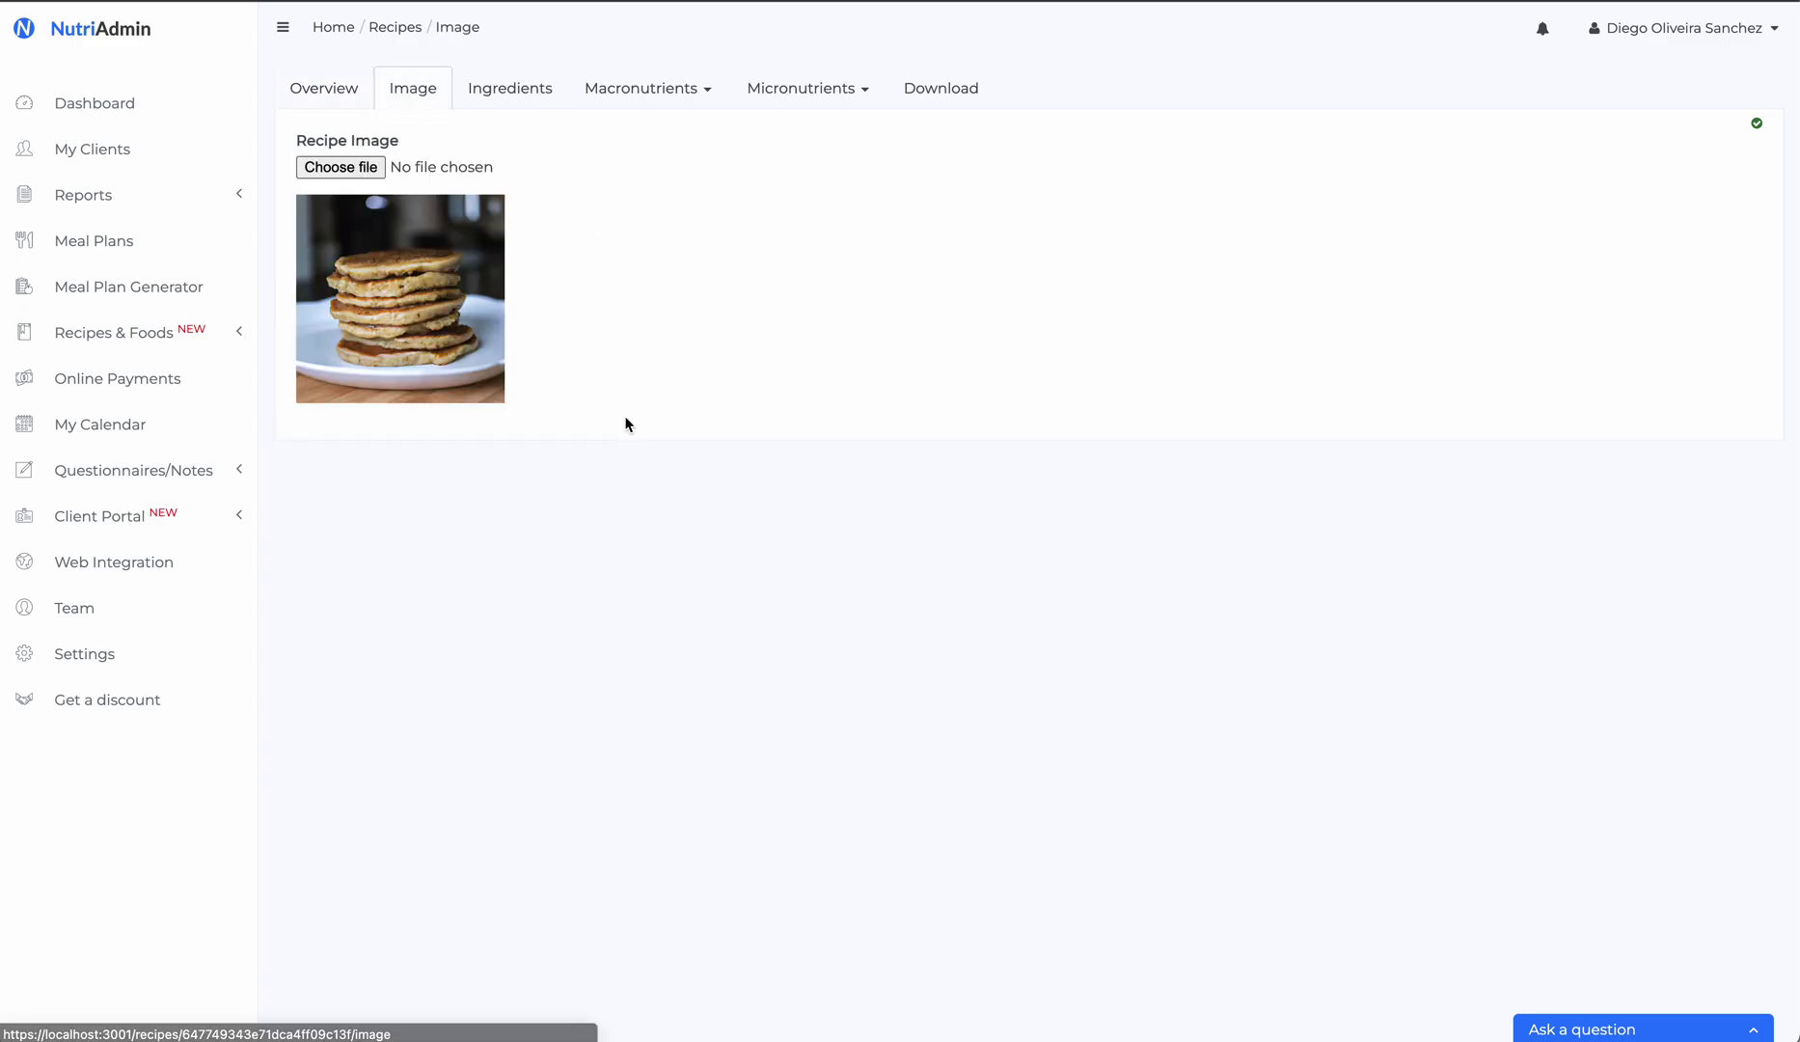
click(517, 98)
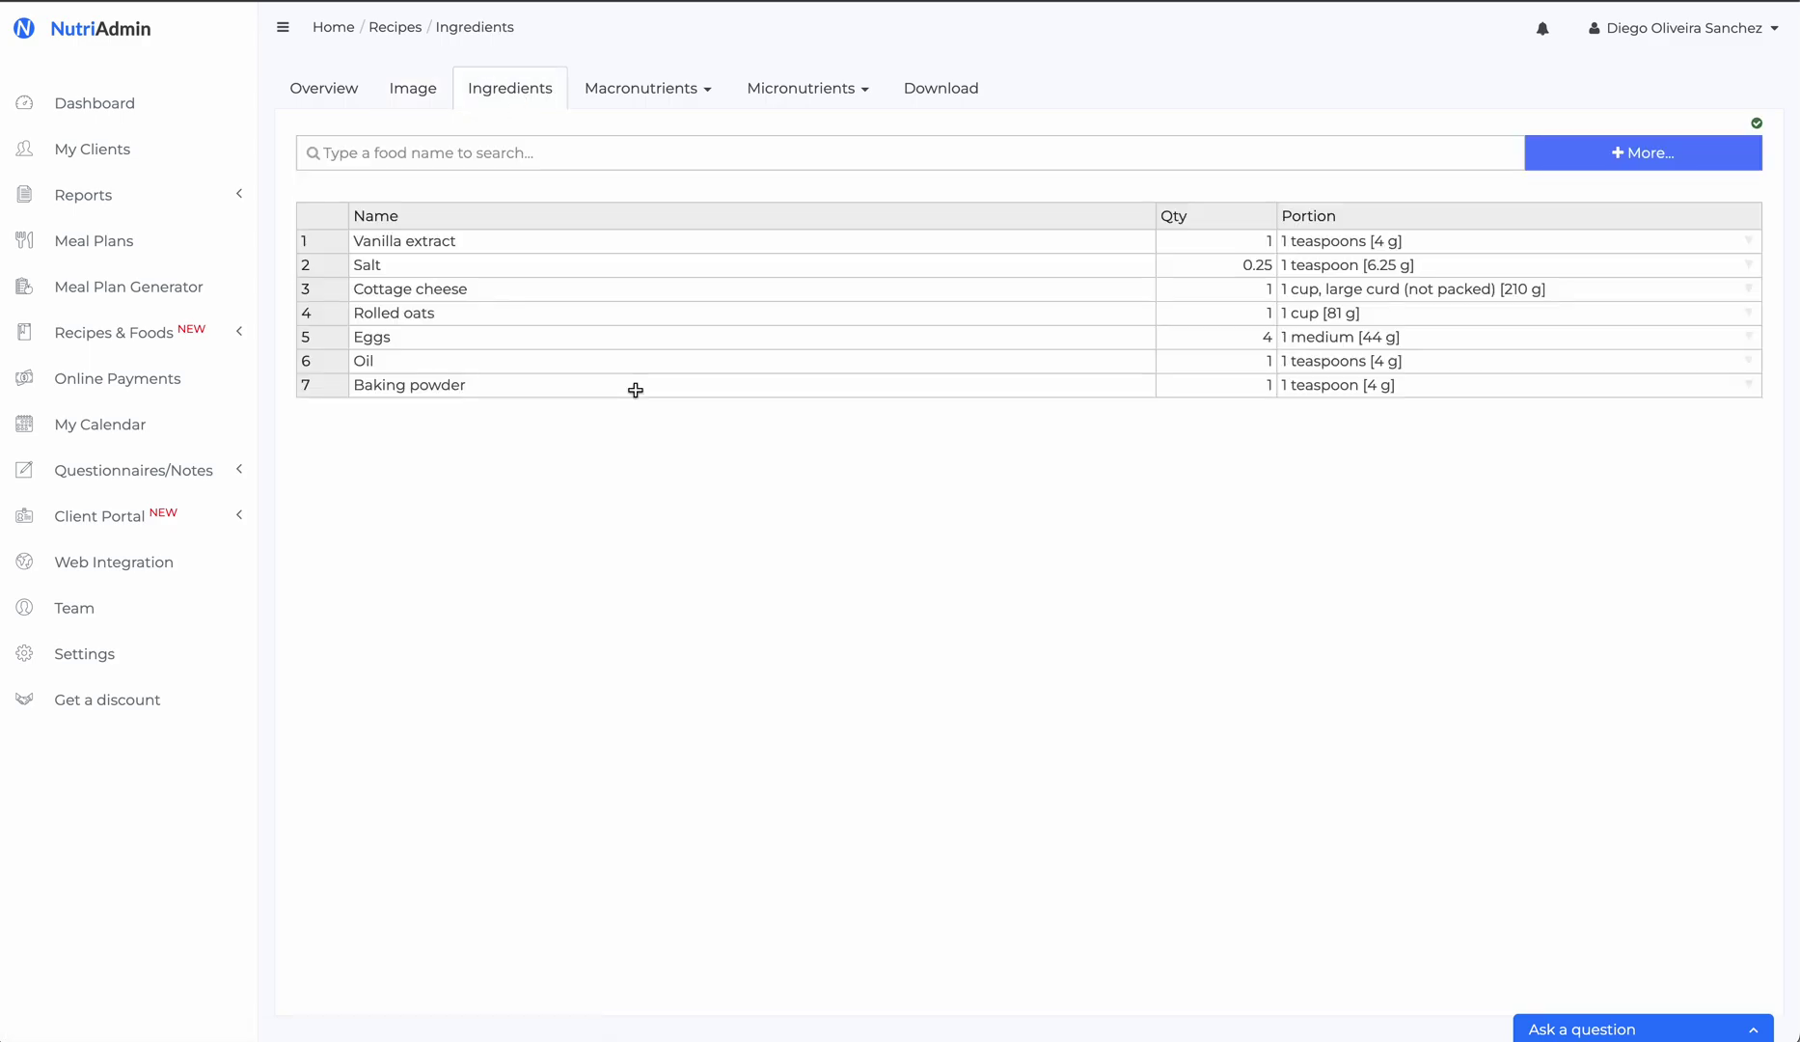
click(683, 163)
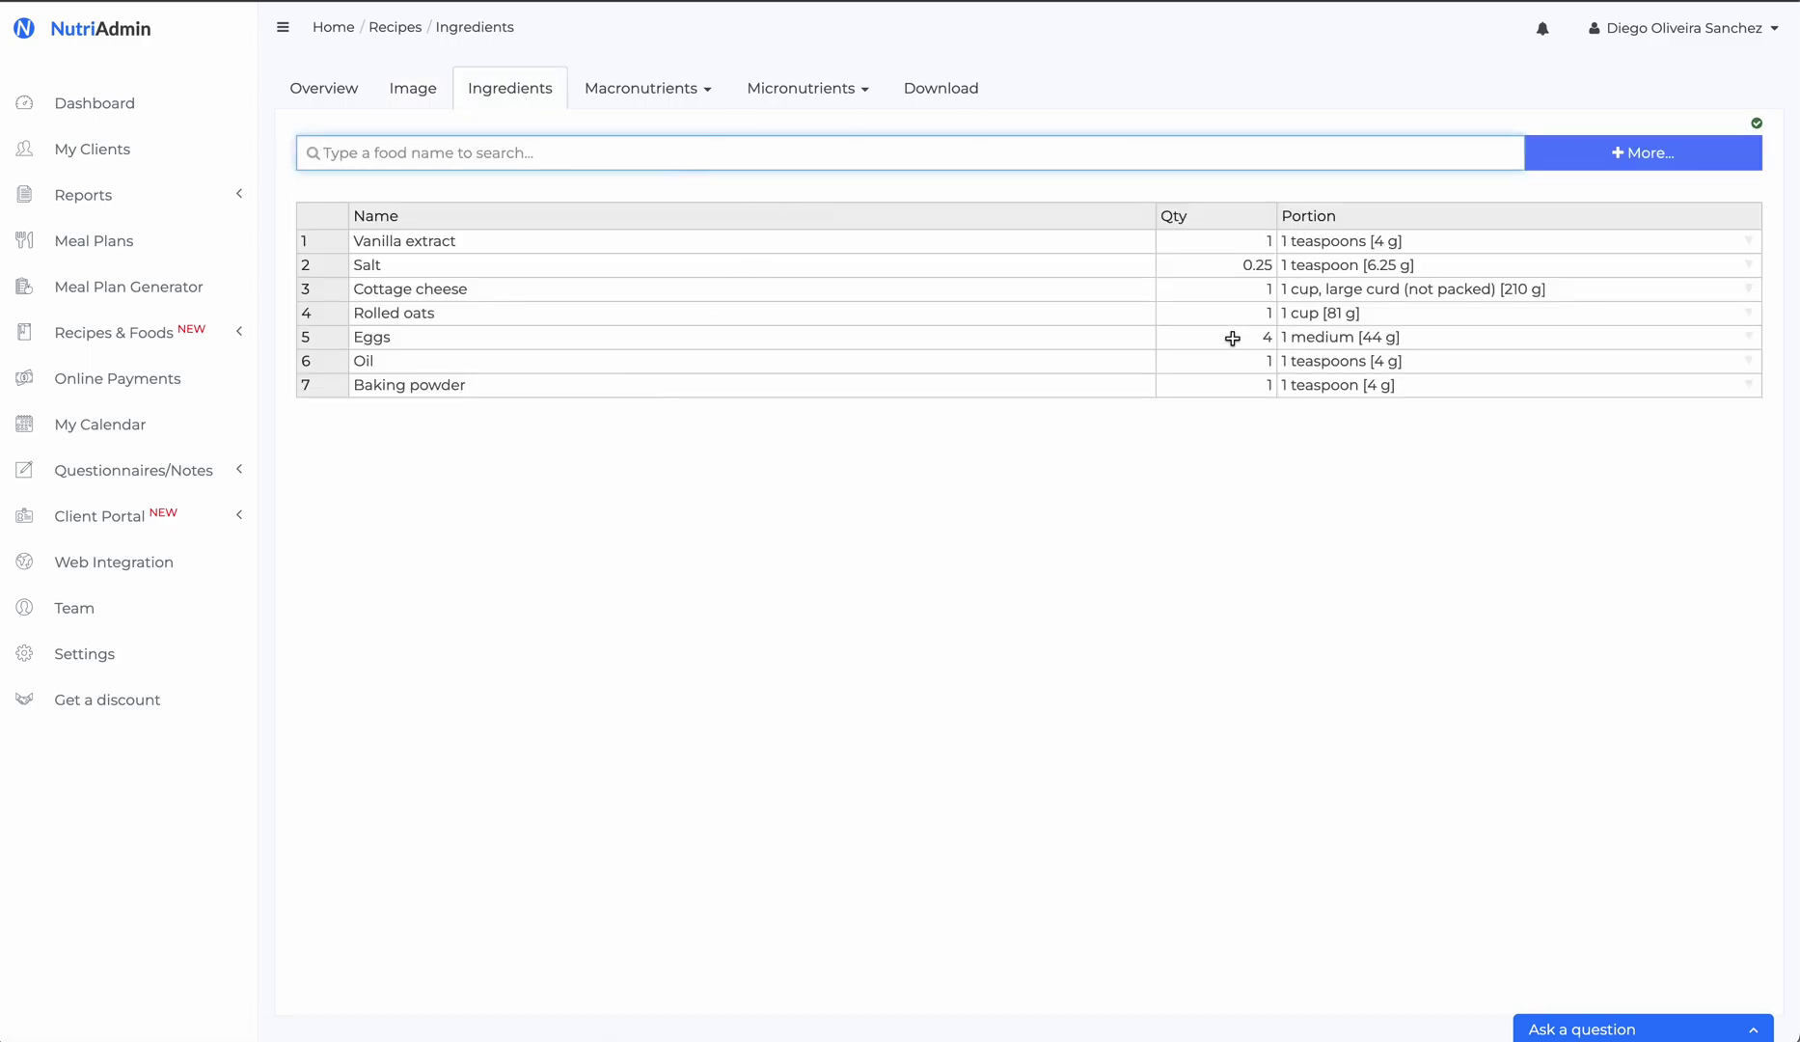
click(686, 95)
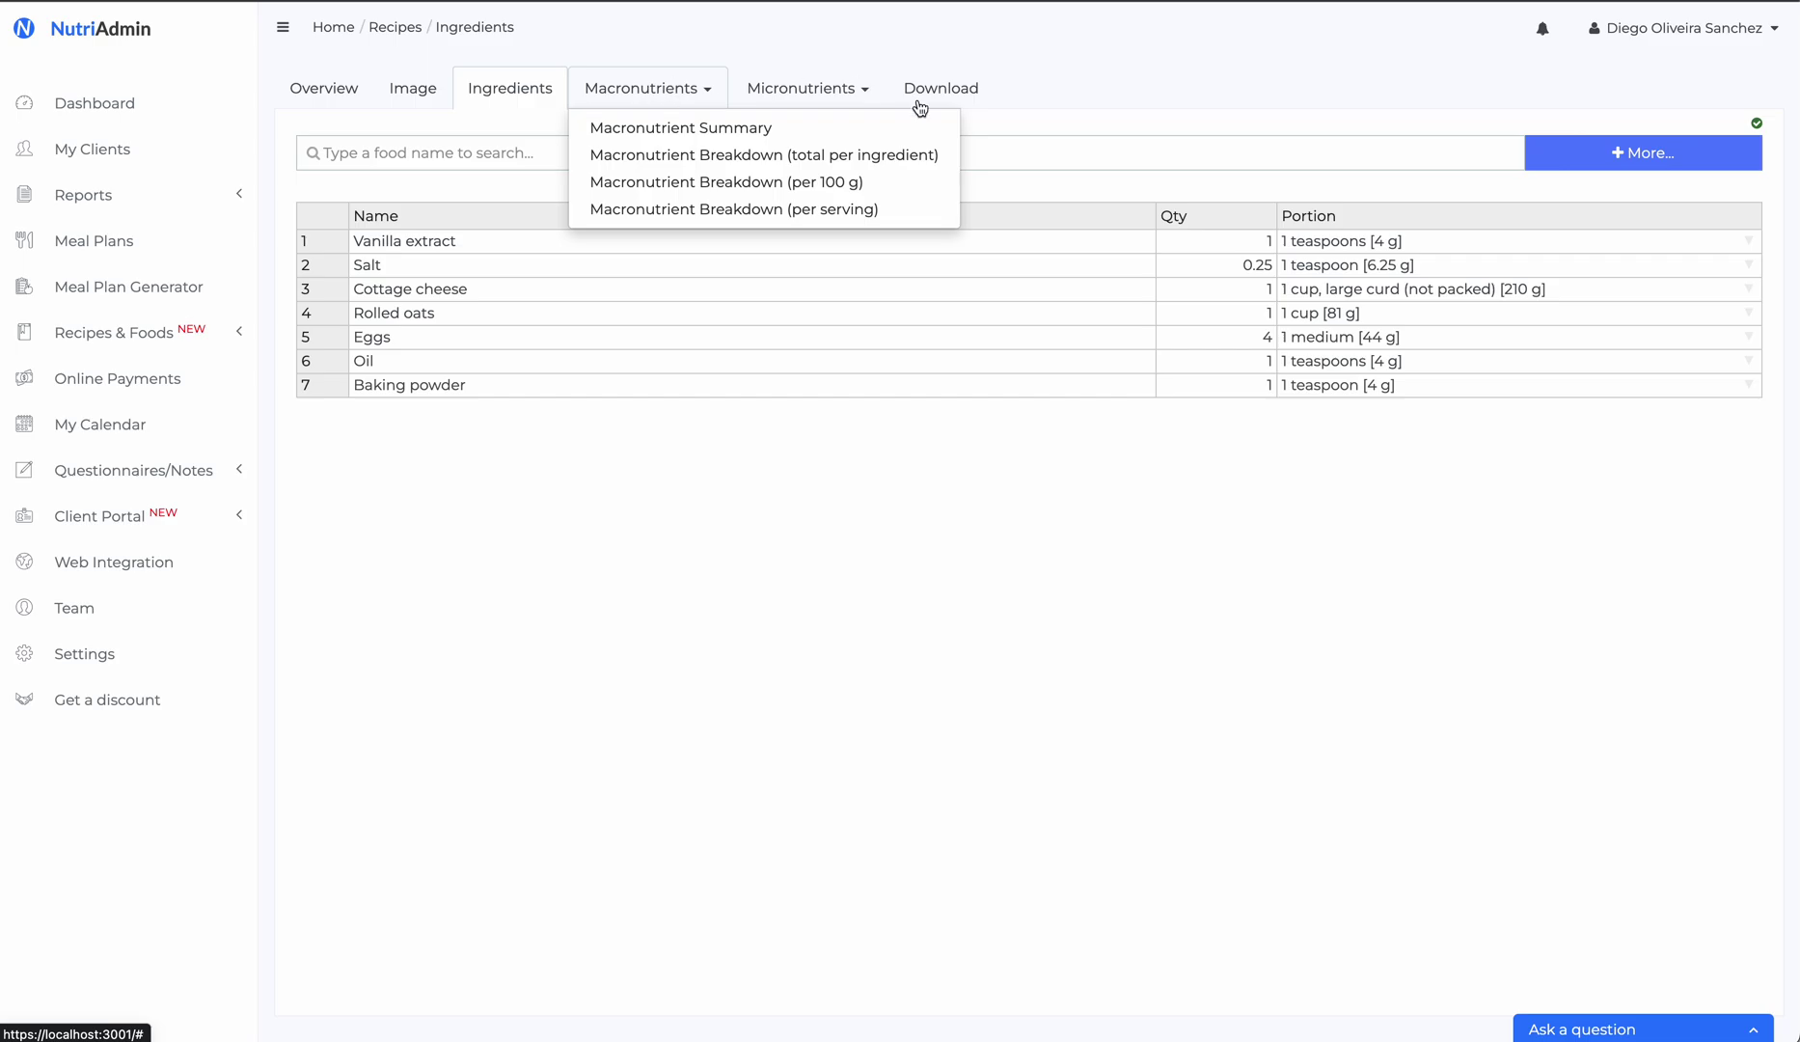
click(959, 85)
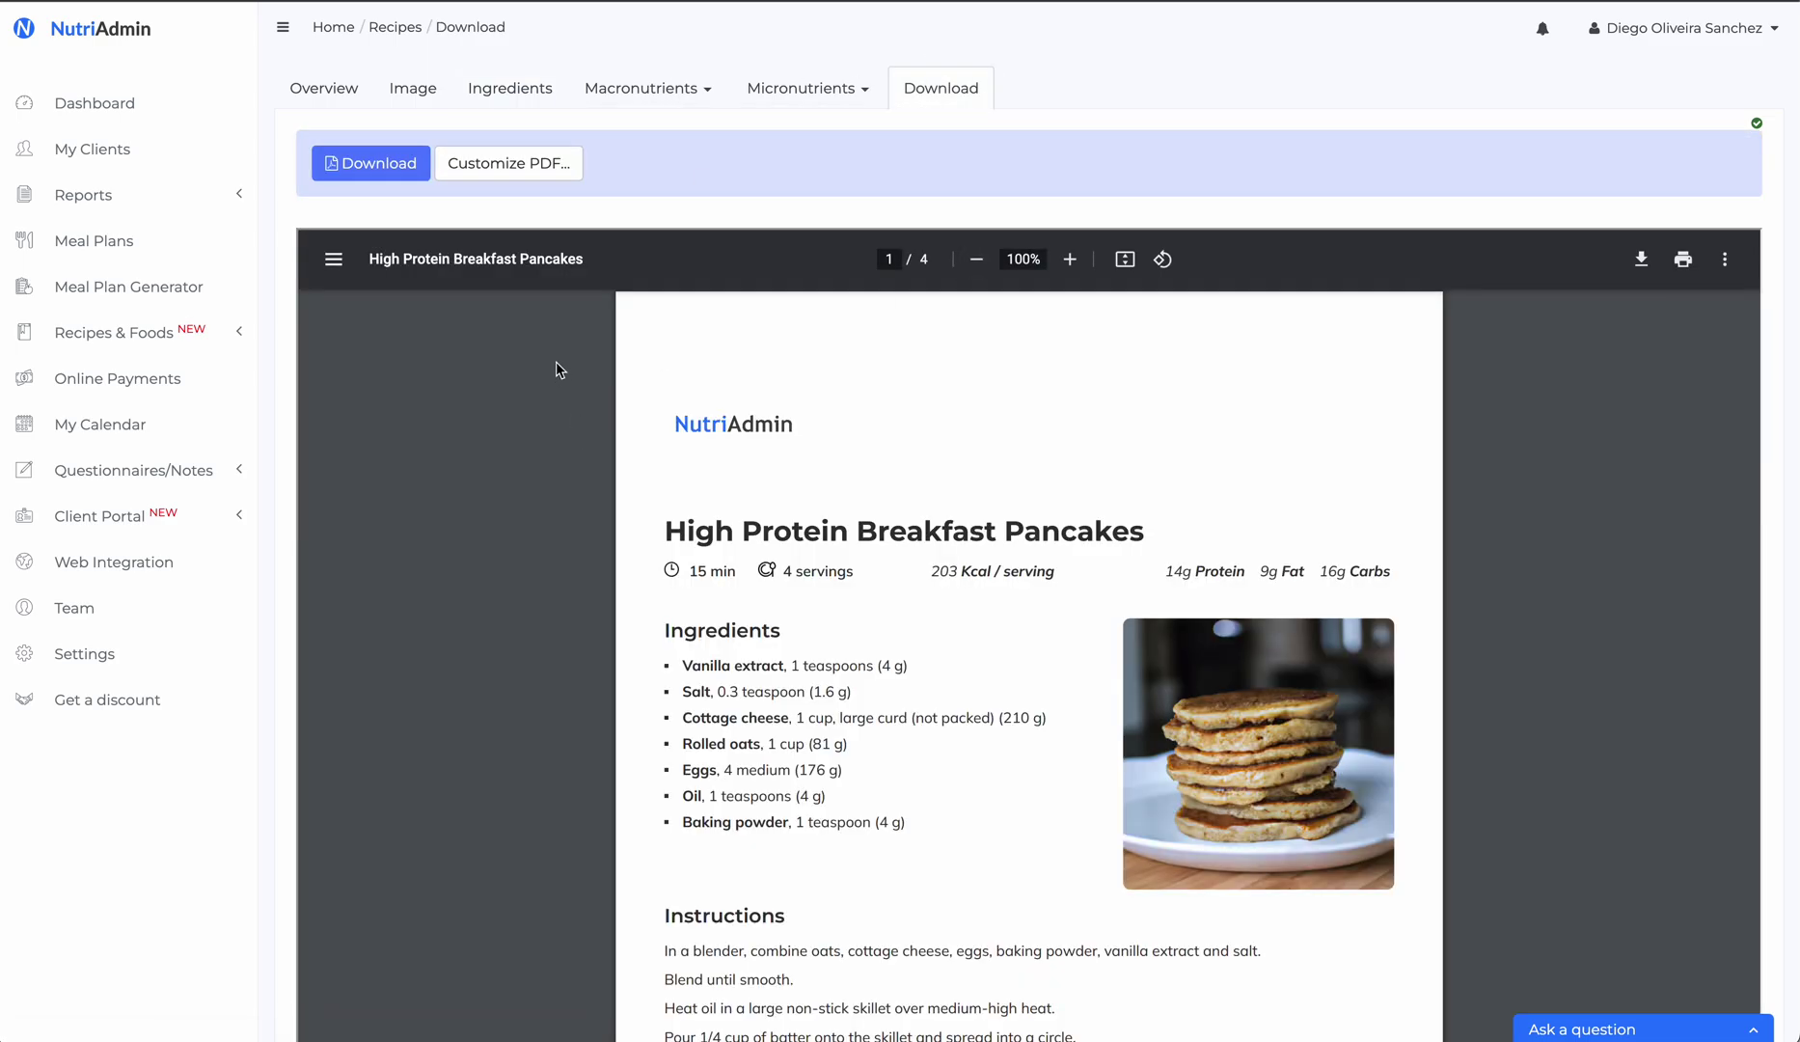
scroll(559, 371, down, 1)
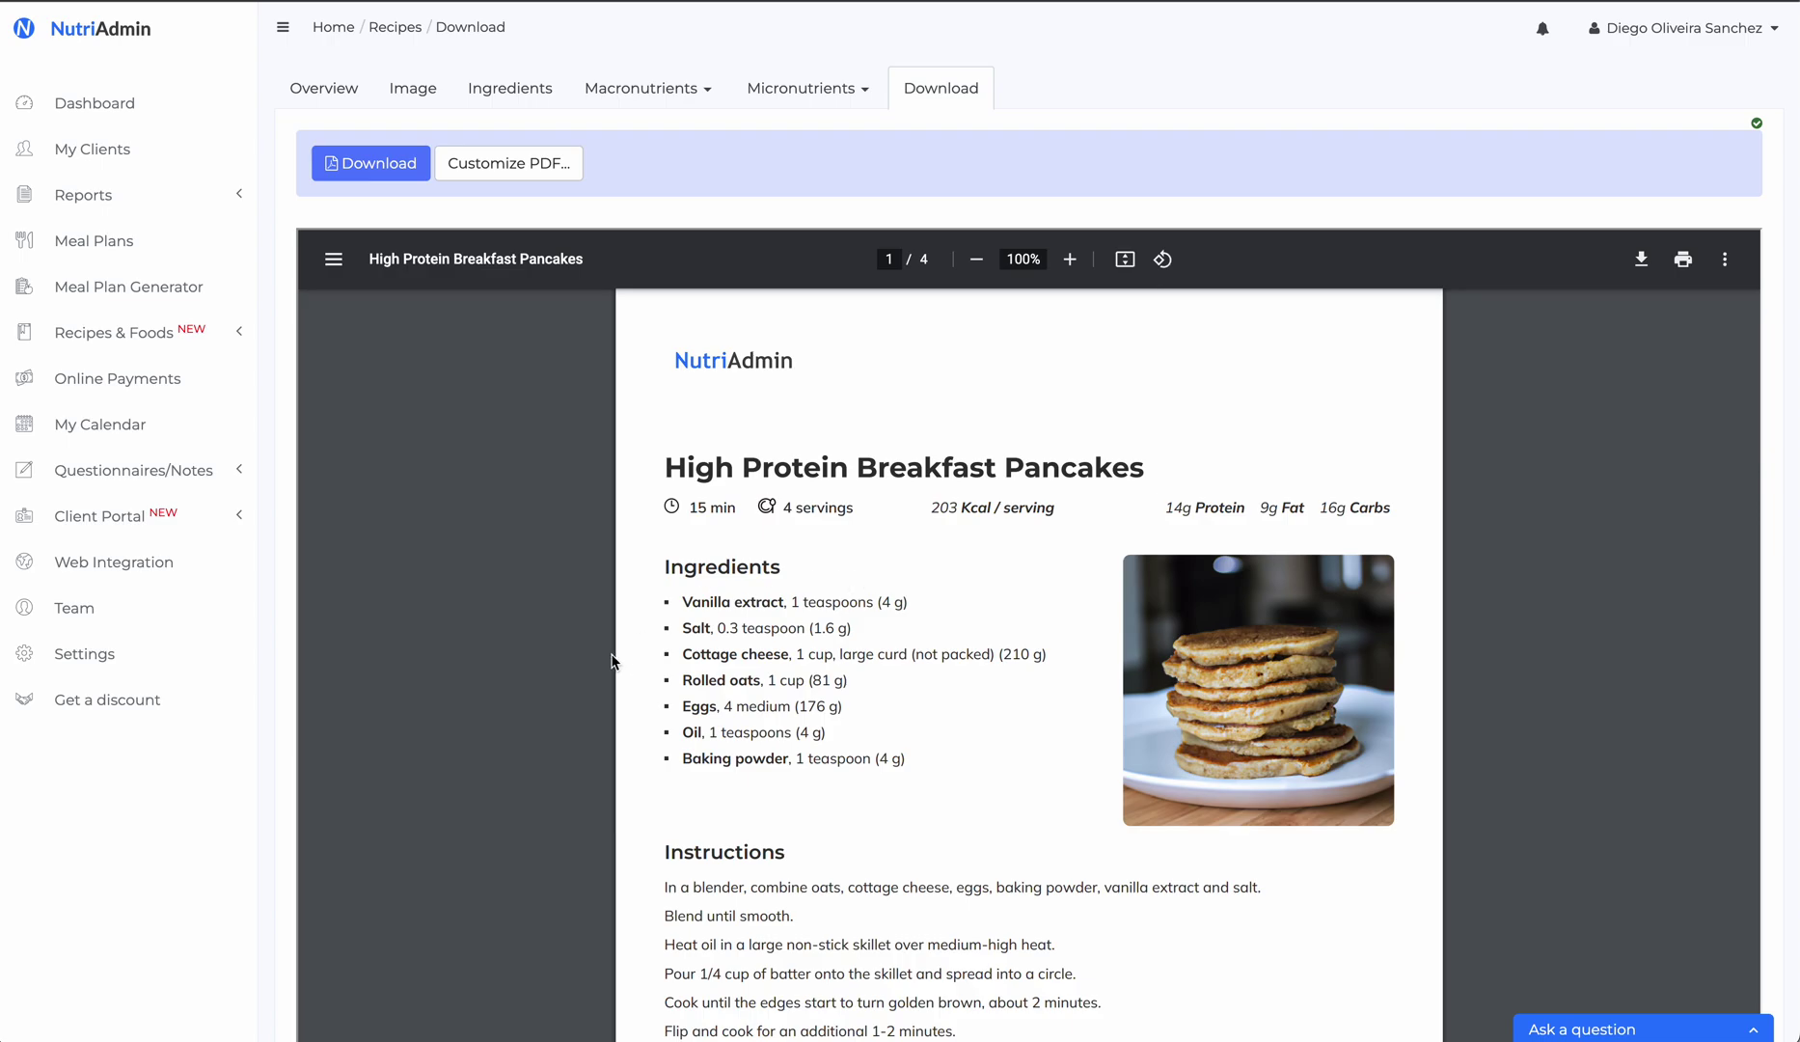
scroll(596, 579, down, 1)
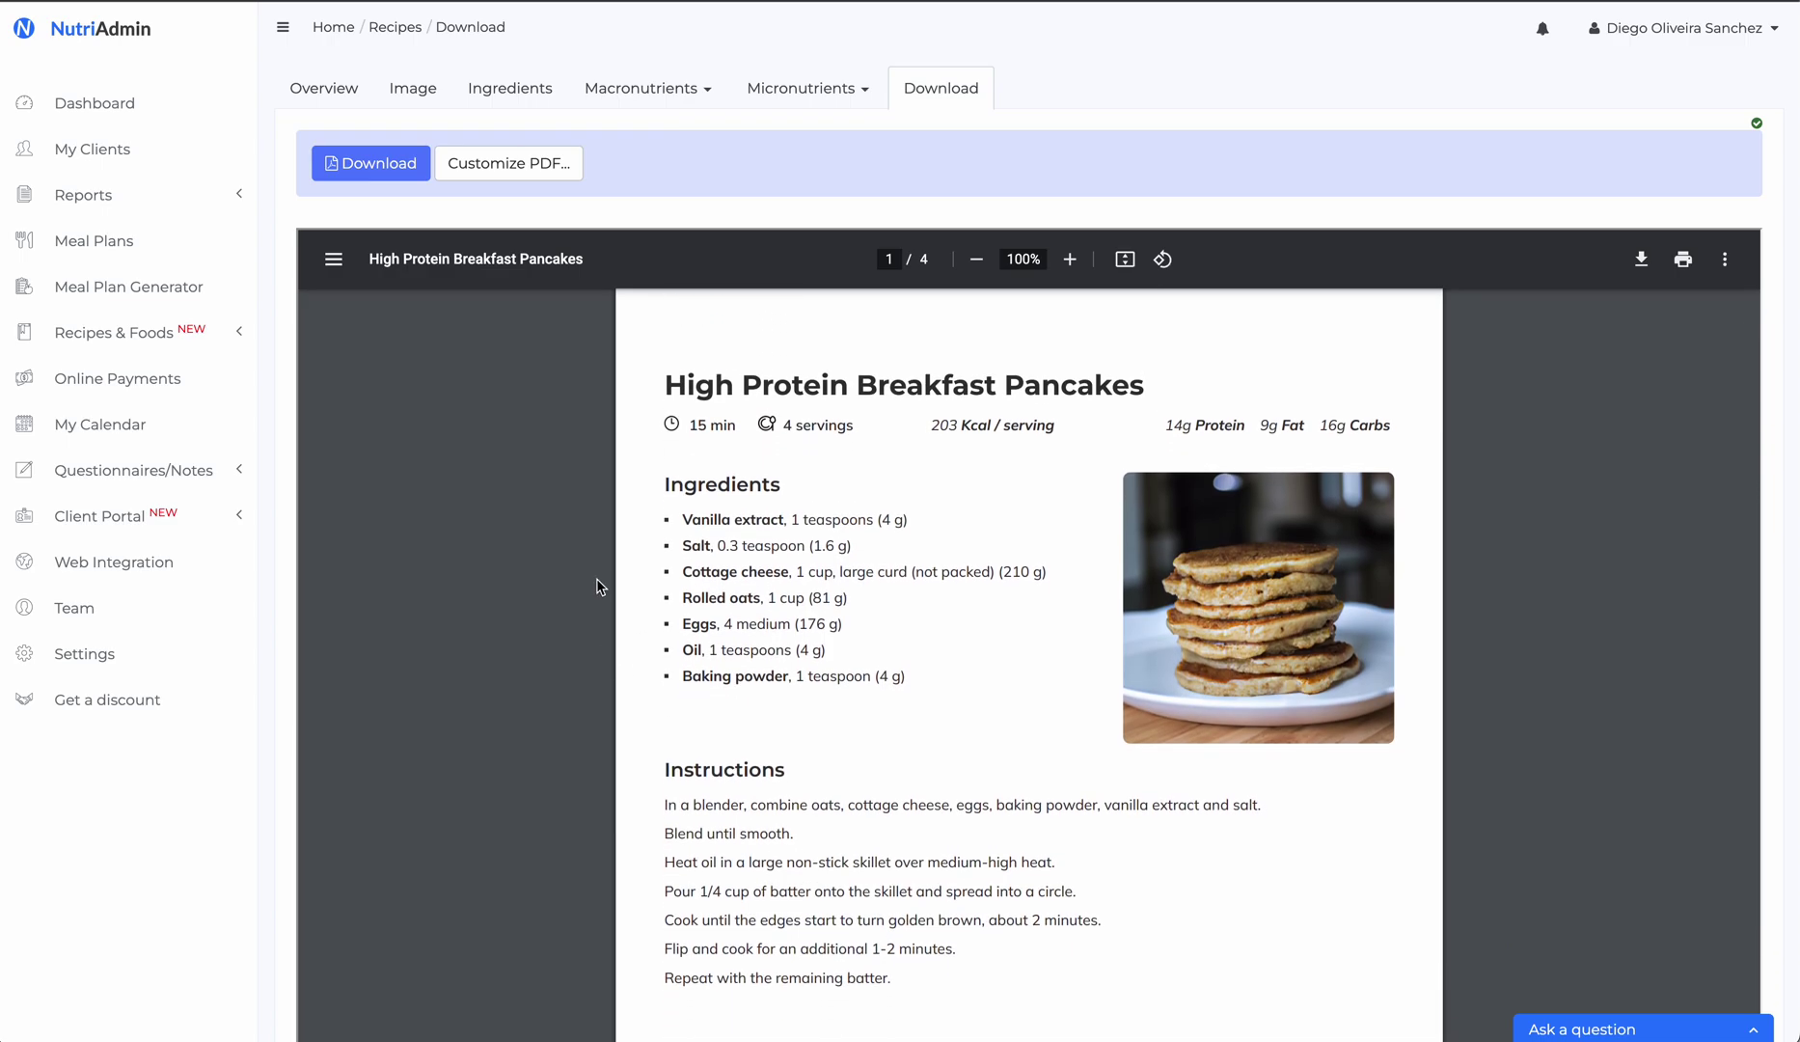
scroll(596, 579, down, 4)
scroll(596, 579, down, 6)
scroll(596, 579, down, 3)
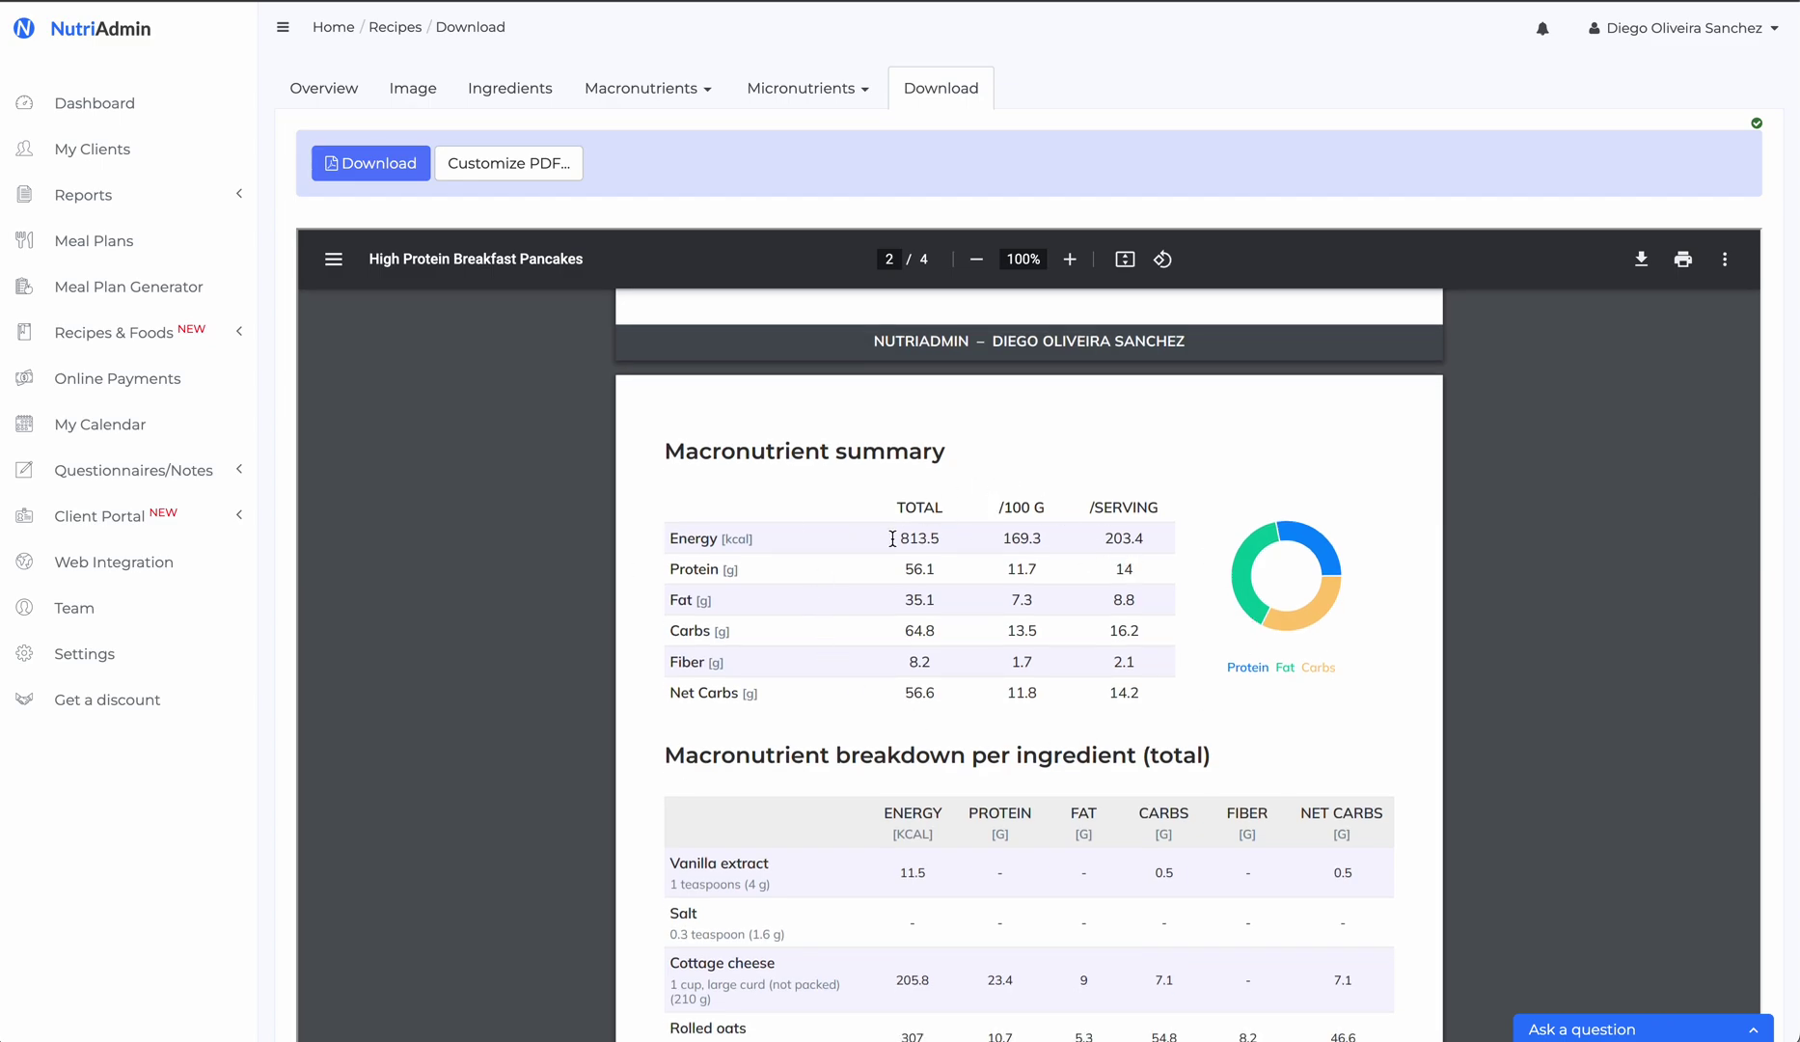
scroll(891, 539, down, 3)
scroll(818, 492, down, 1)
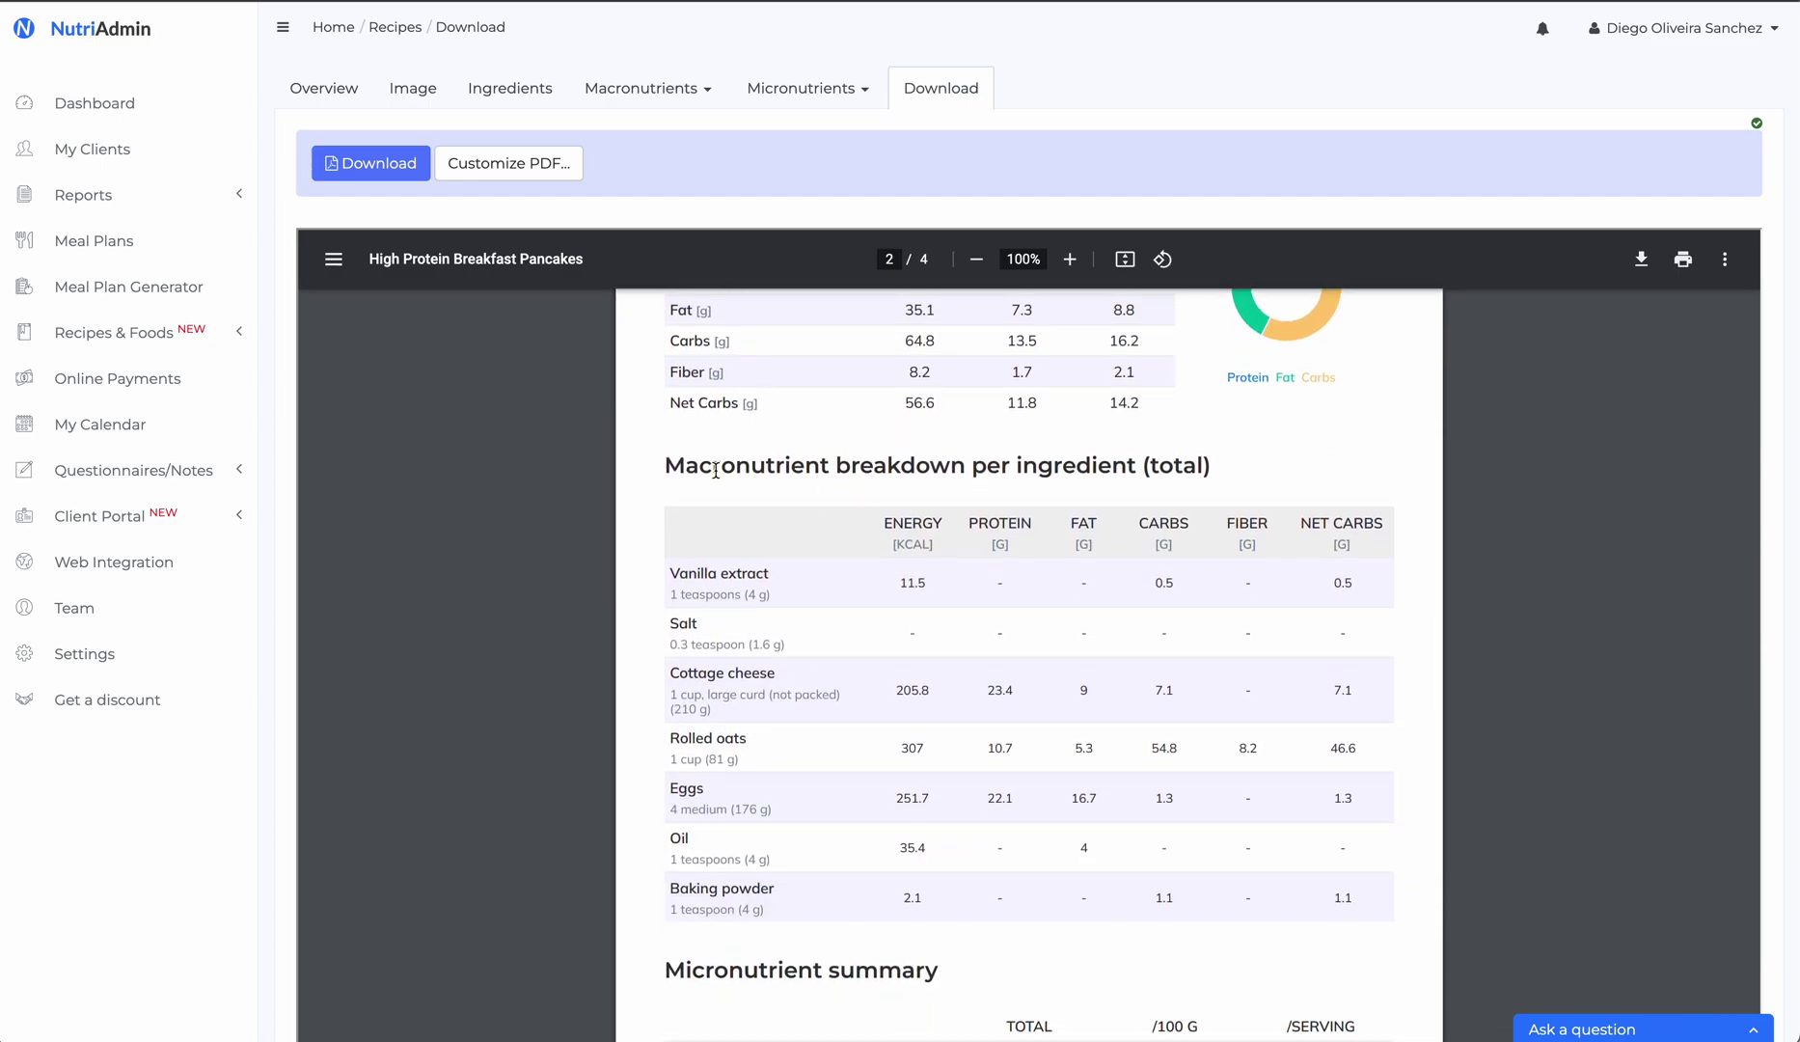
scroll(655, 555, down, 2)
scroll(655, 556, down, 3)
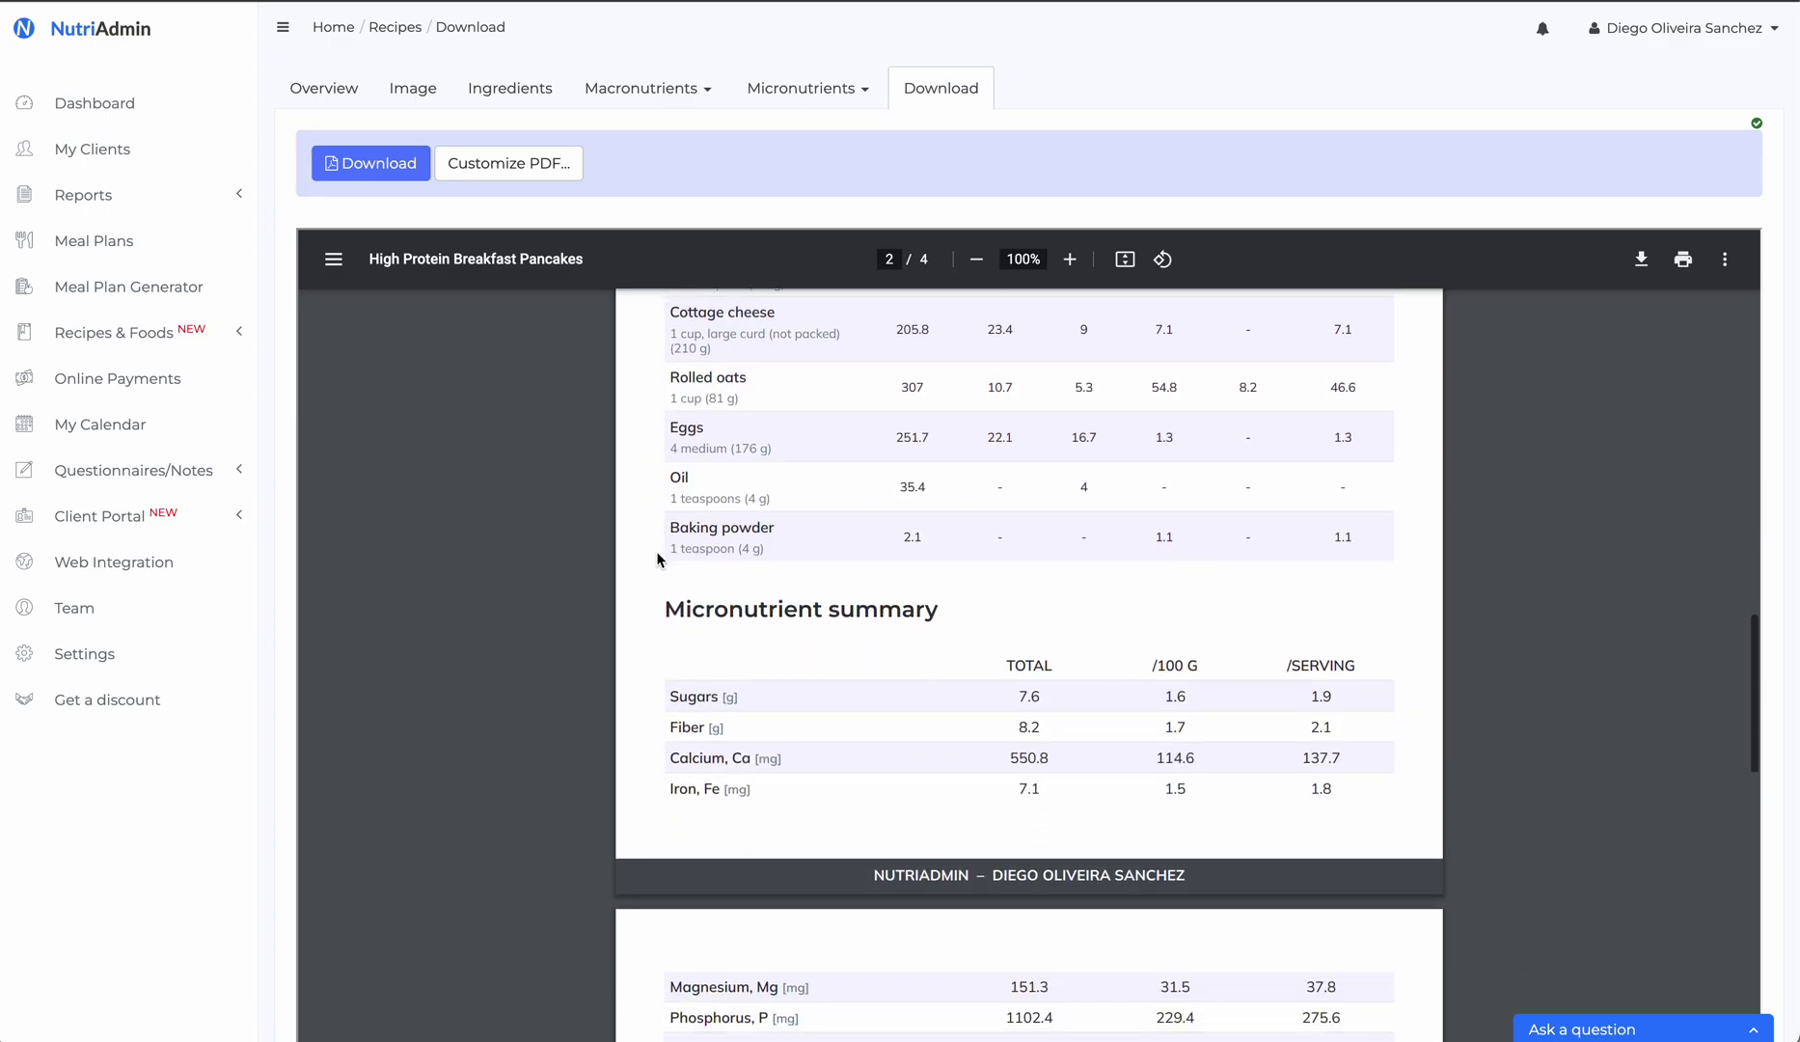
scroll(655, 556, down, 1)
scroll(655, 559, down, 2)
scroll(655, 558, down, 2)
scroll(655, 558, down, 2)
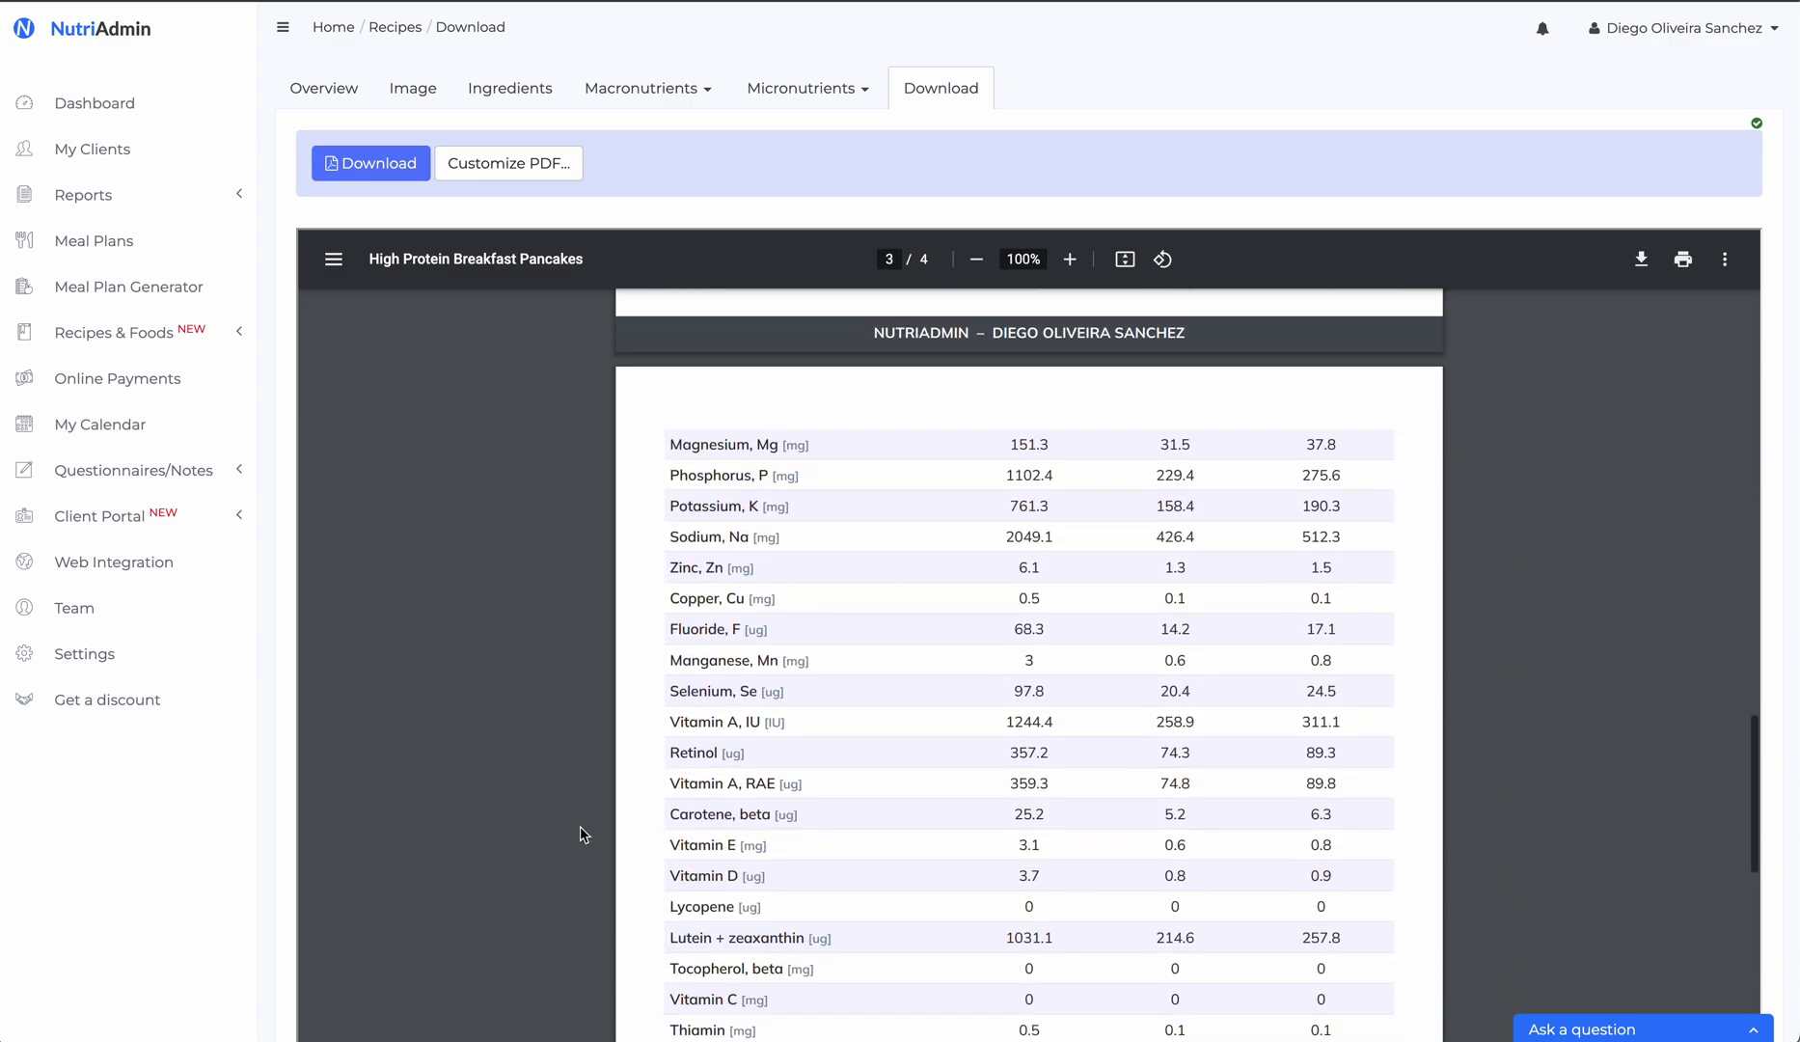
scroll(783, 814, down, 1)
scroll(450, 825, up, 10)
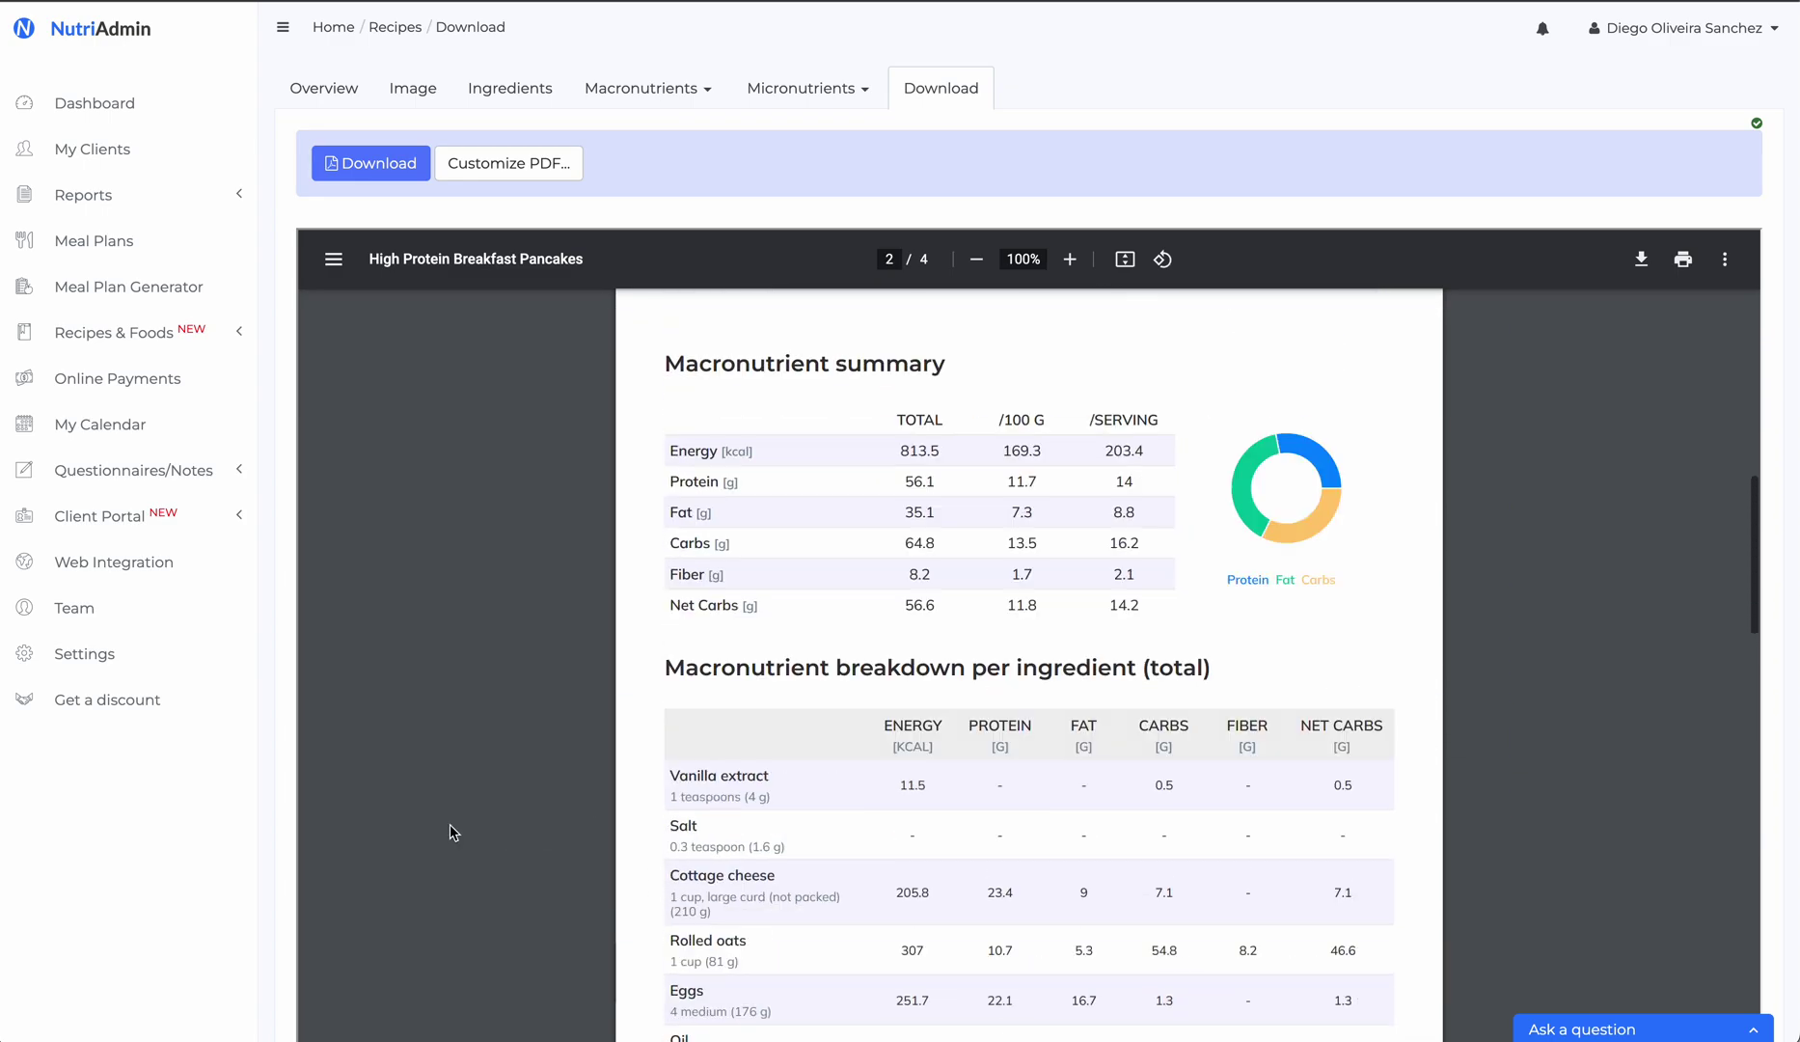
scroll(797, 541, up, 5)
scroll(798, 540, up, 3)
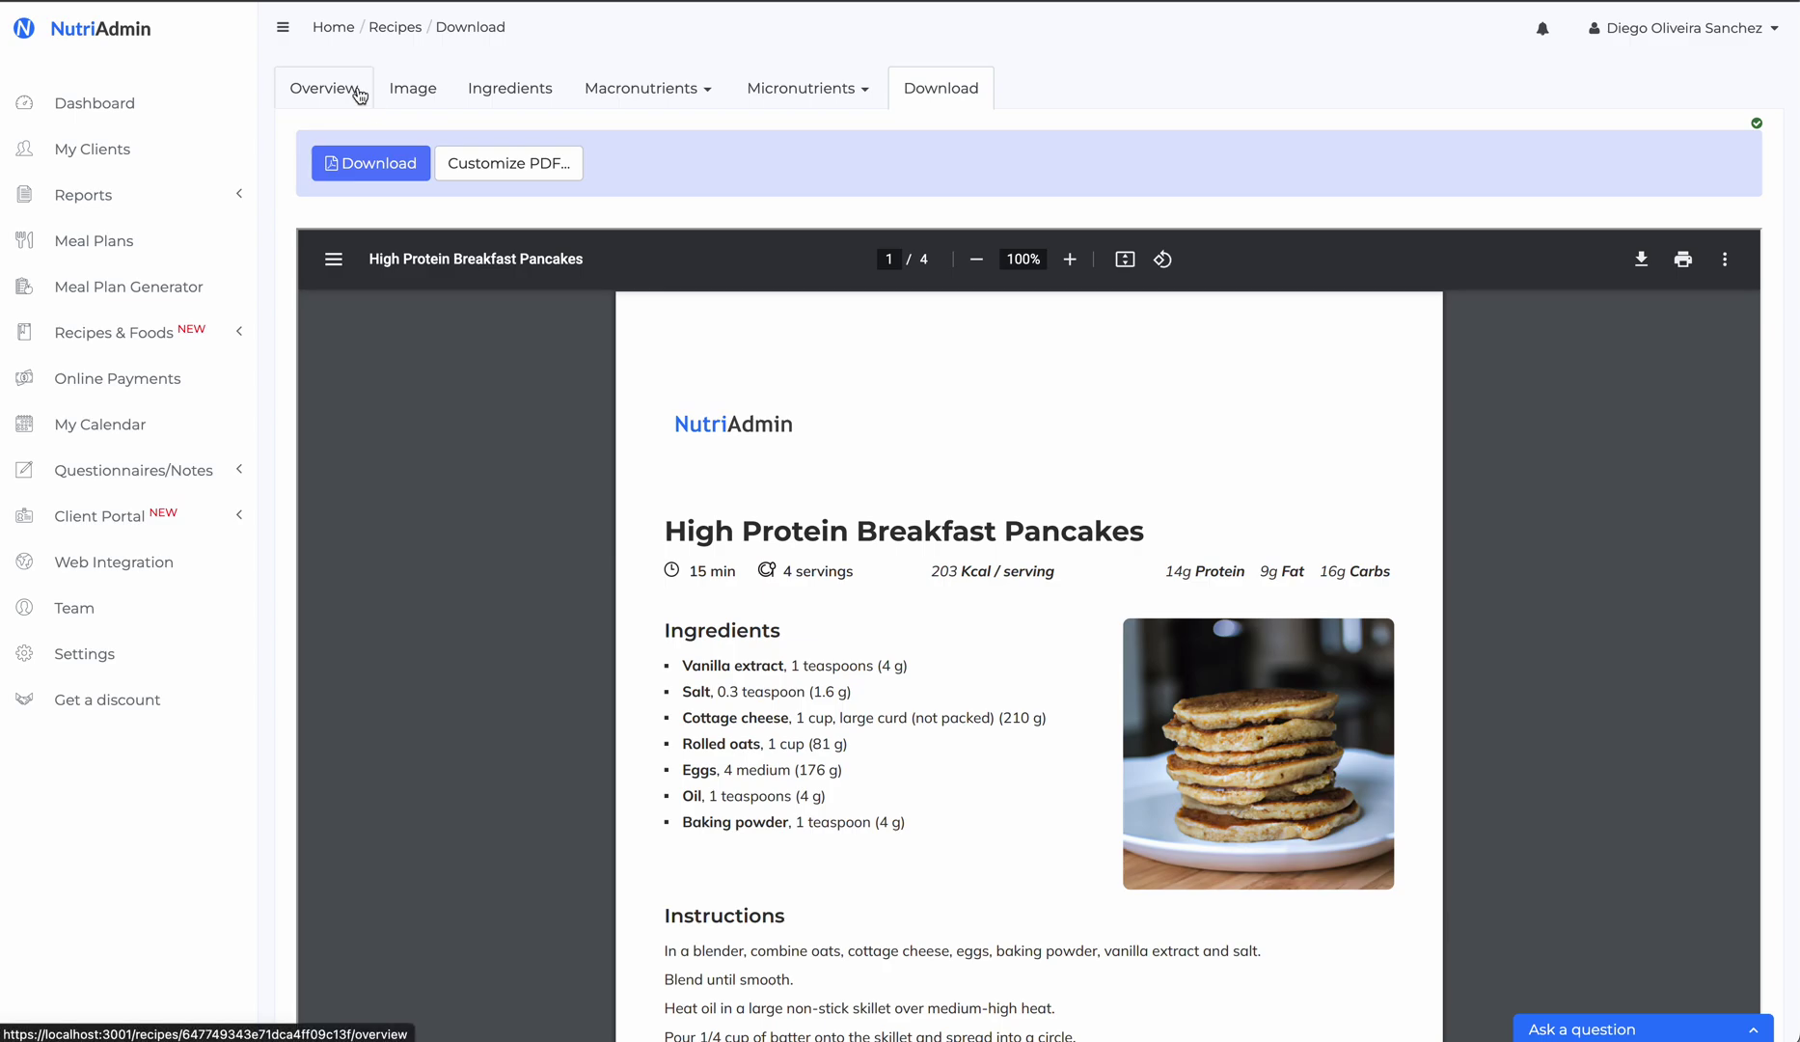
Start a new AI recipe query for a simple chicken and broccoli frying-pan lunch with not too many ingredients
click(232, 318)
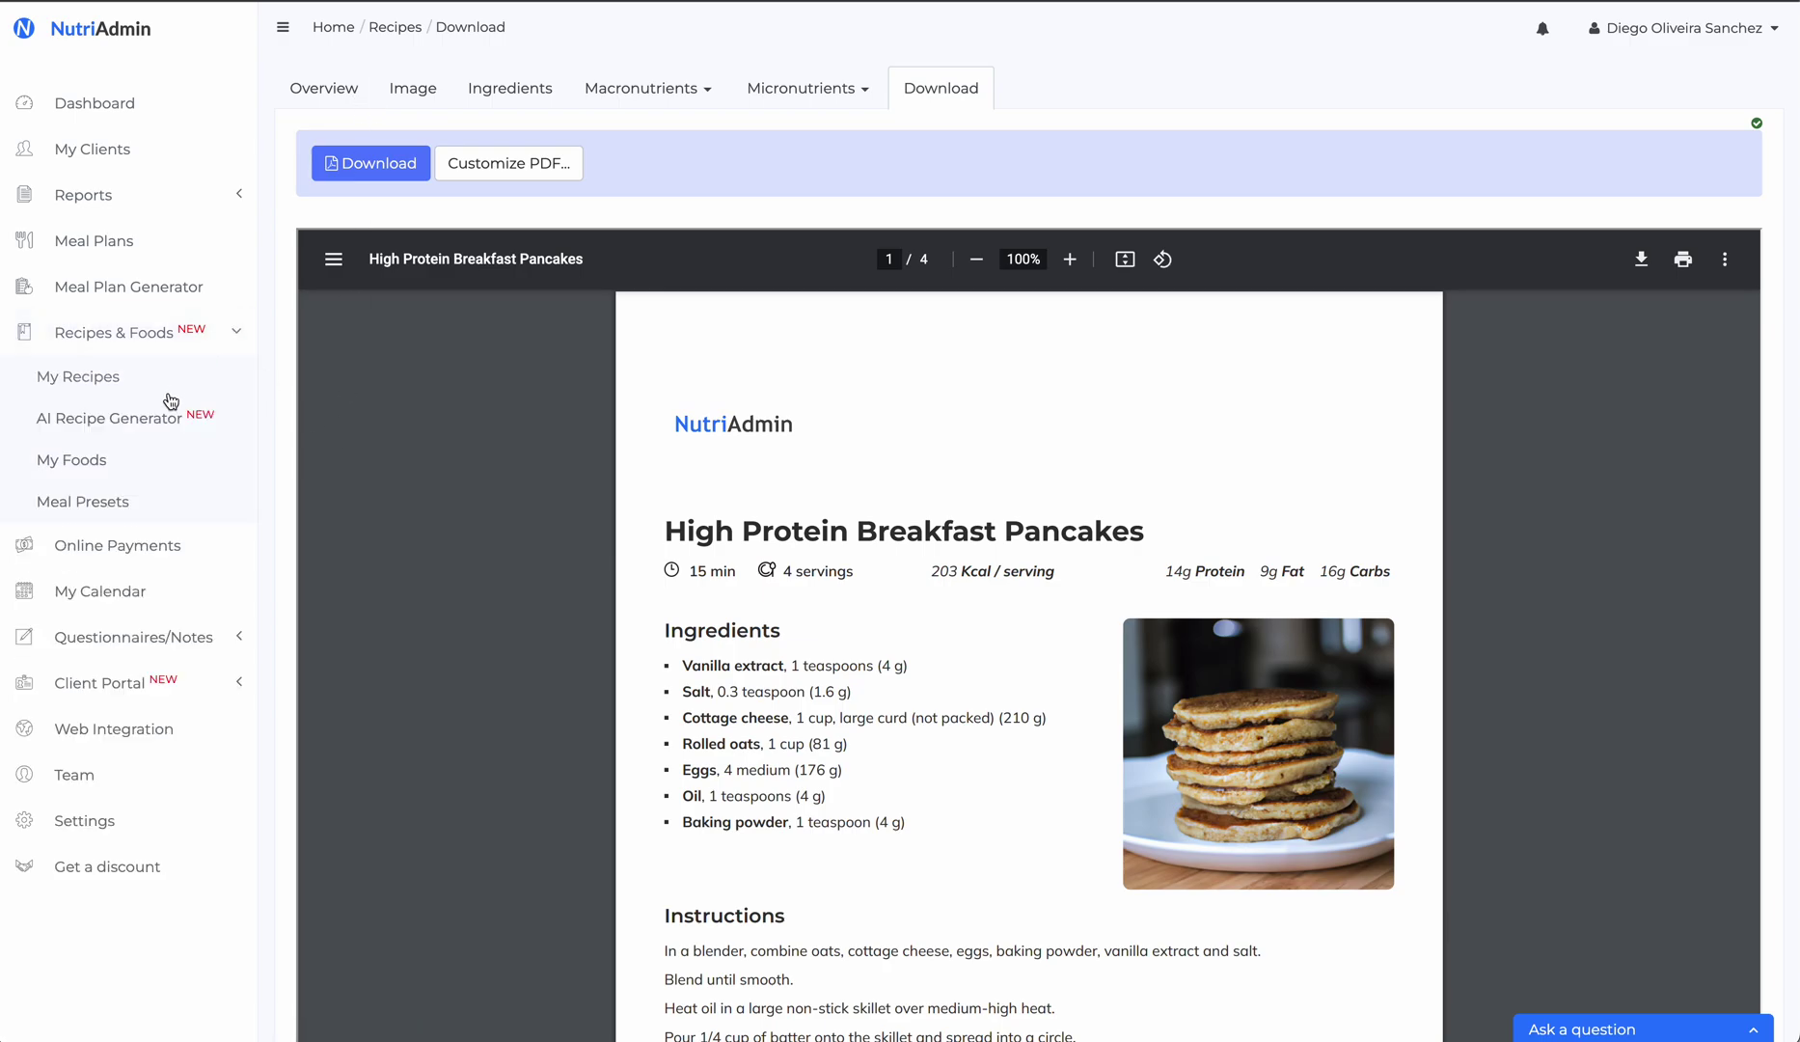
click(141, 417)
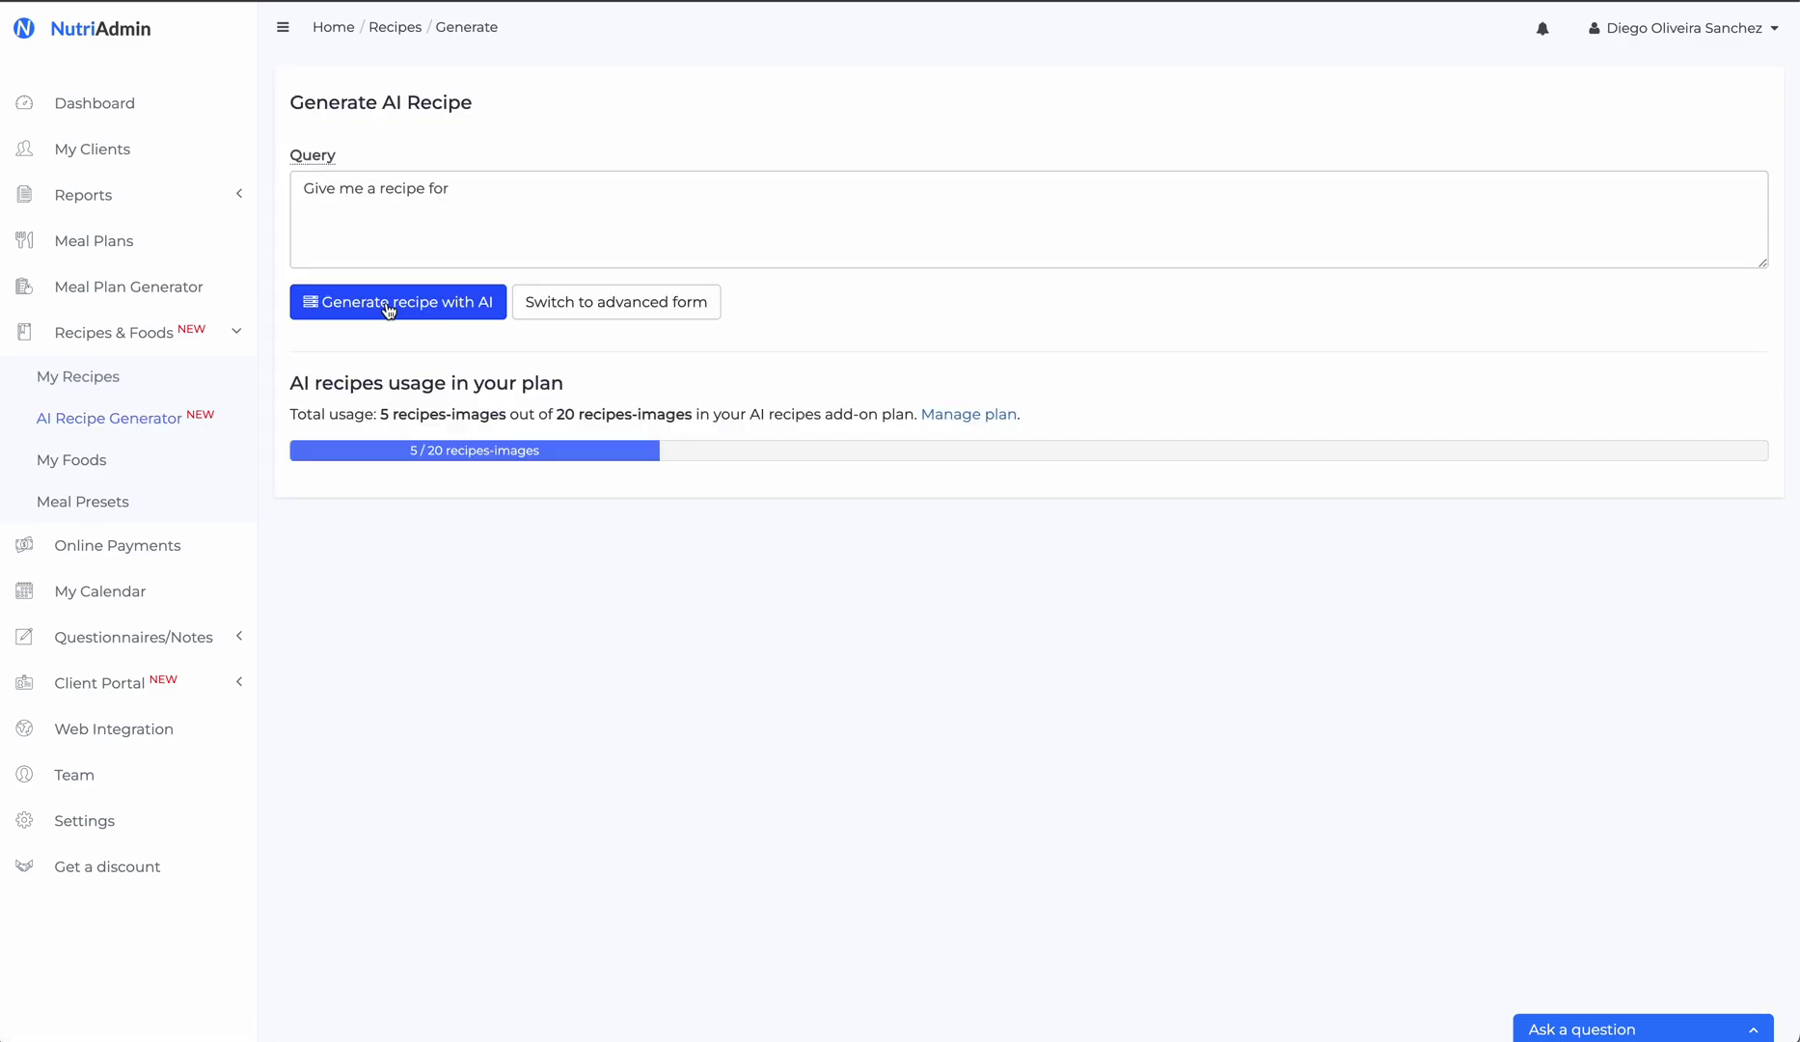
click(630, 223)
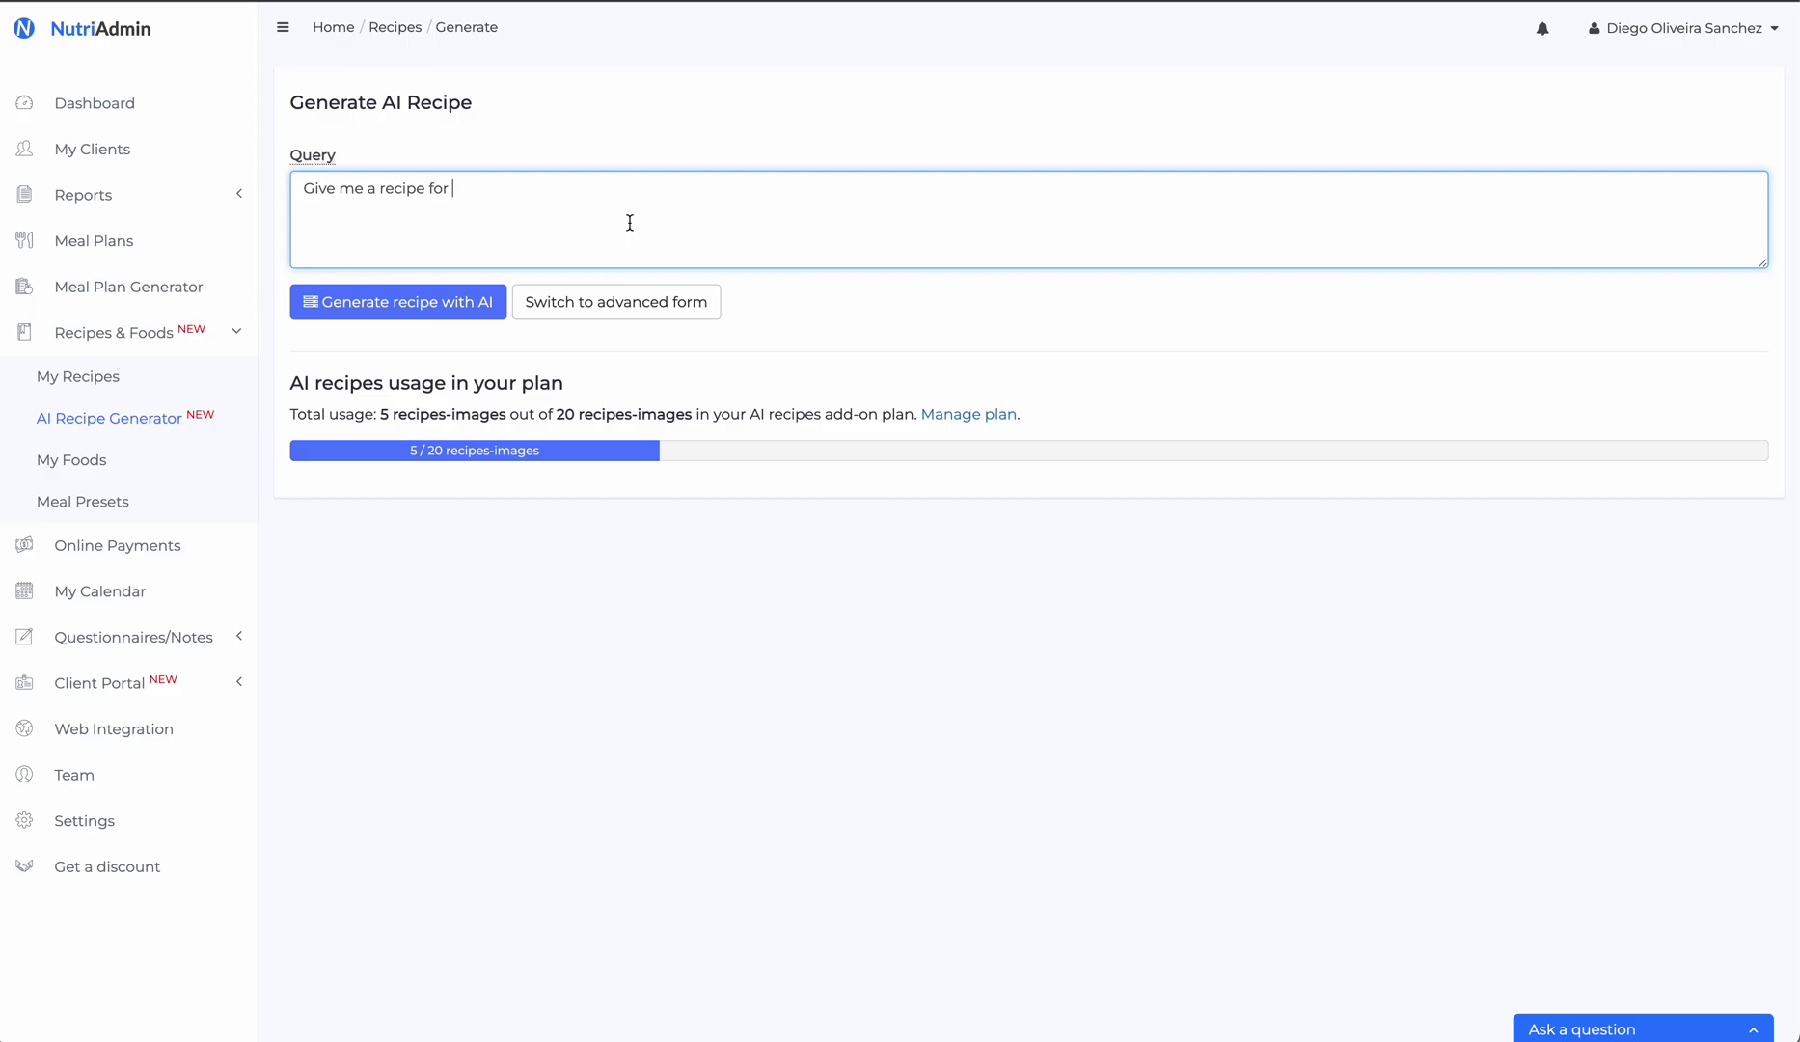
text(lunch including chicken and broccoli, using a)
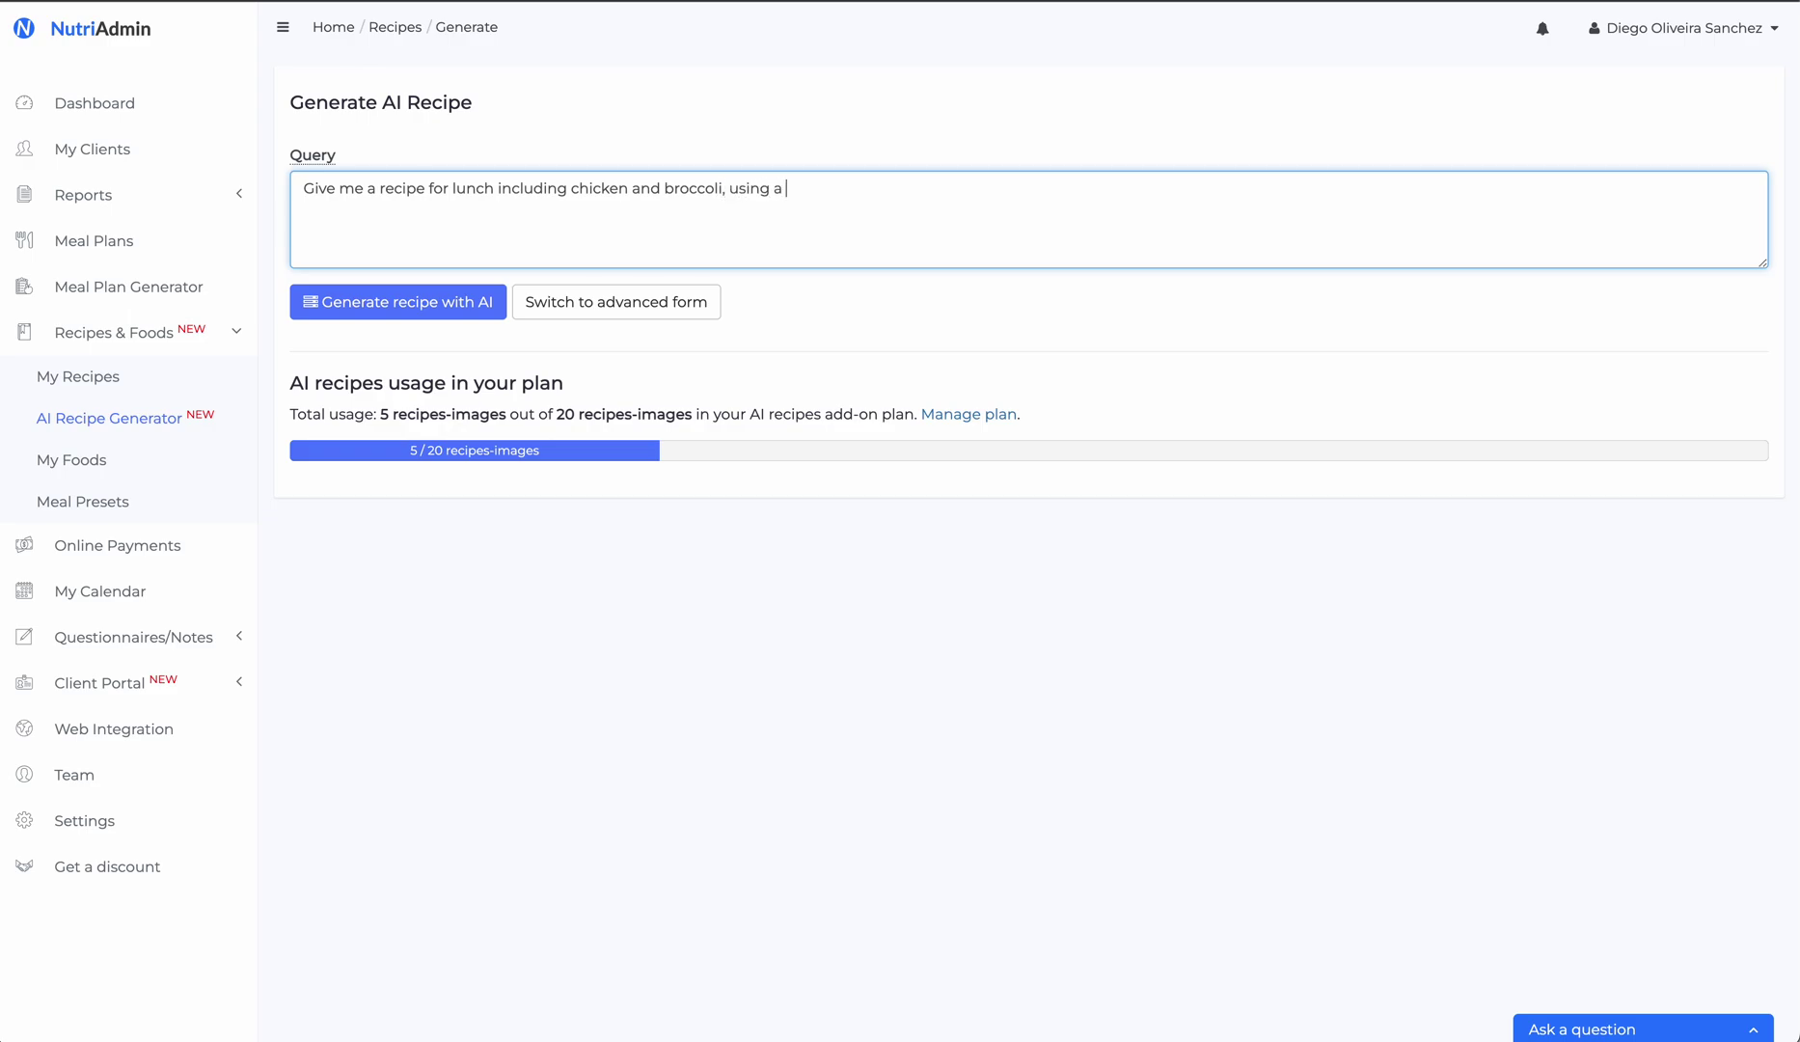
text( frying pan, )
text(and with)
text(not too many ingrediwents)
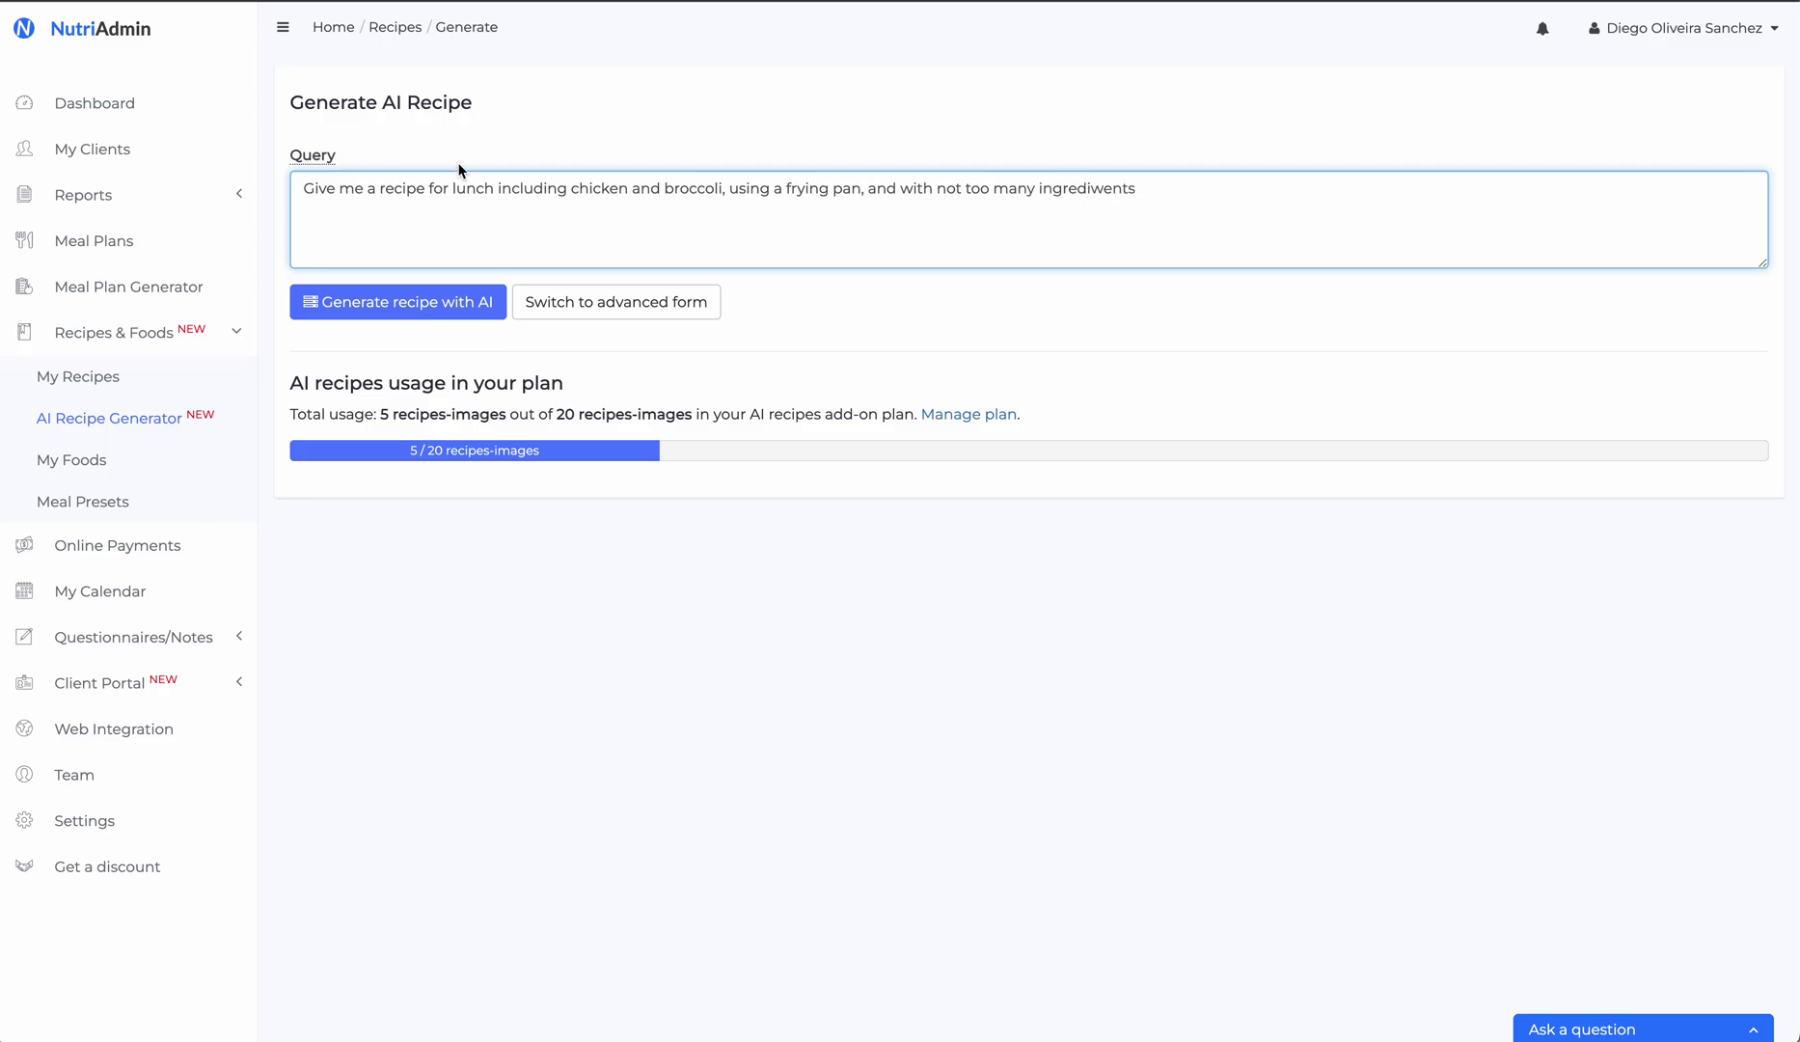
click(451, 189)
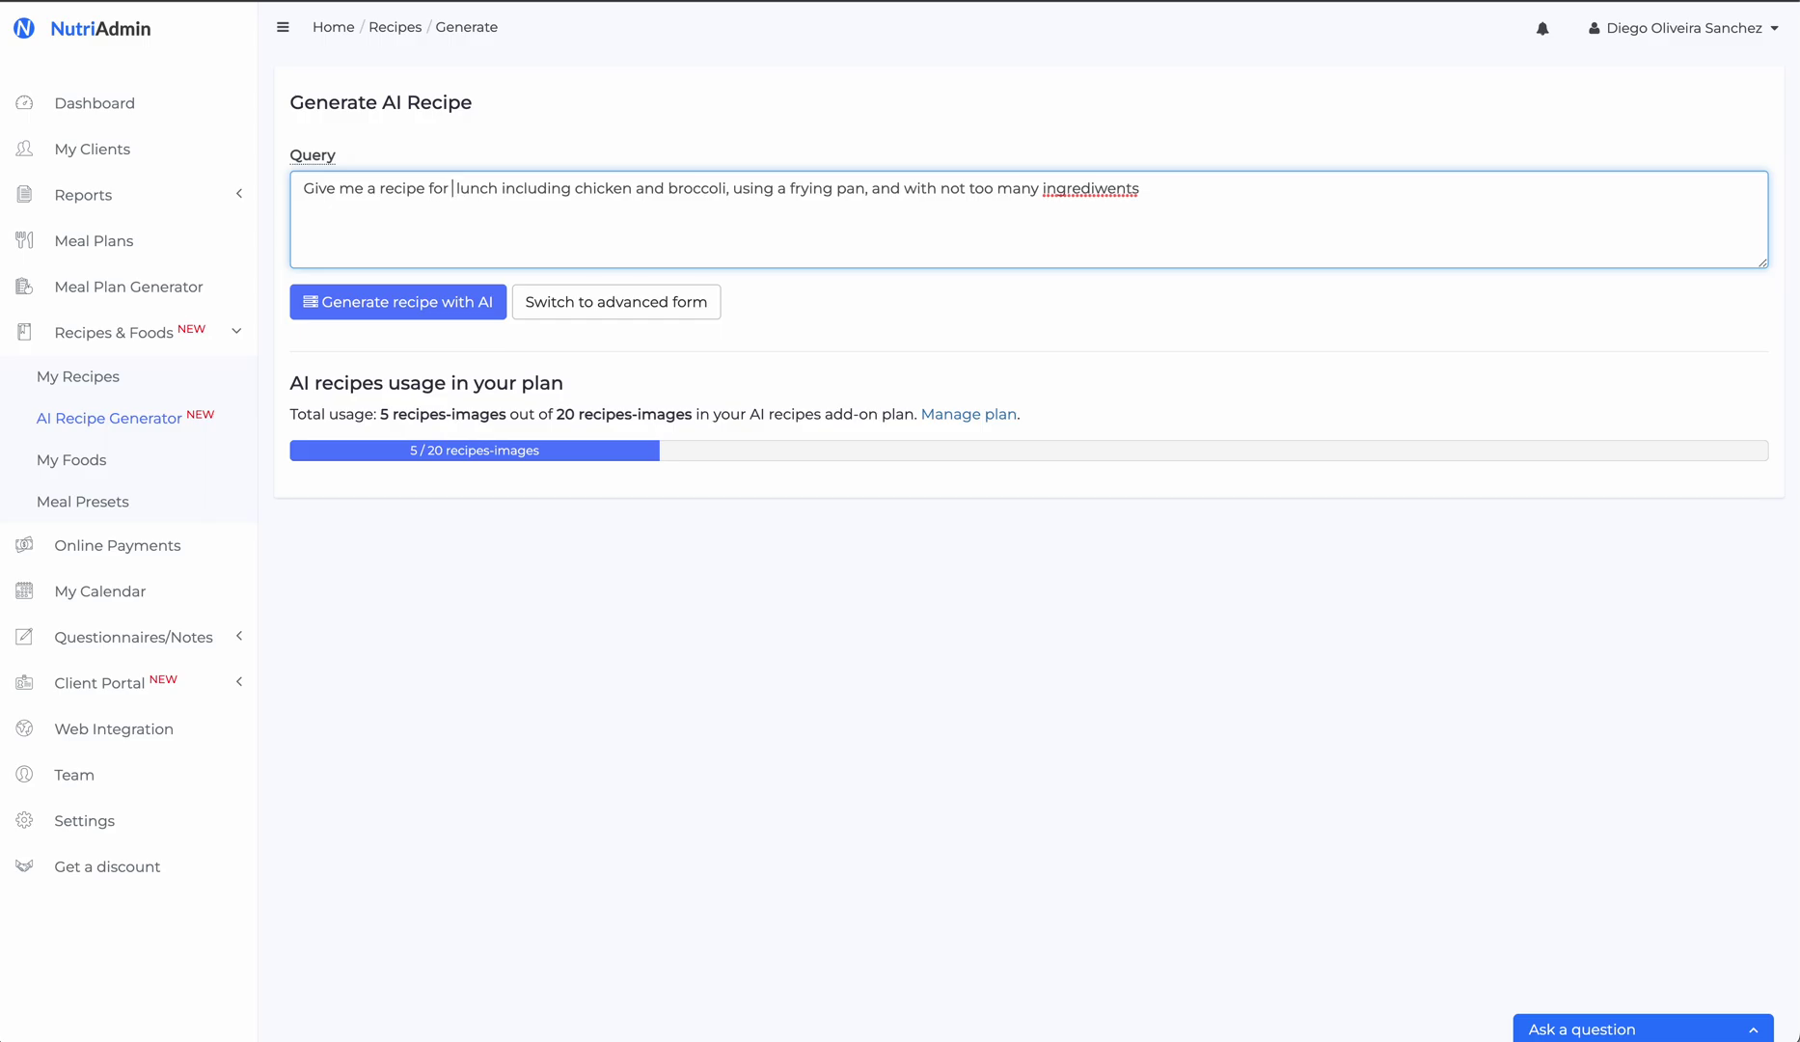
text(a simple)
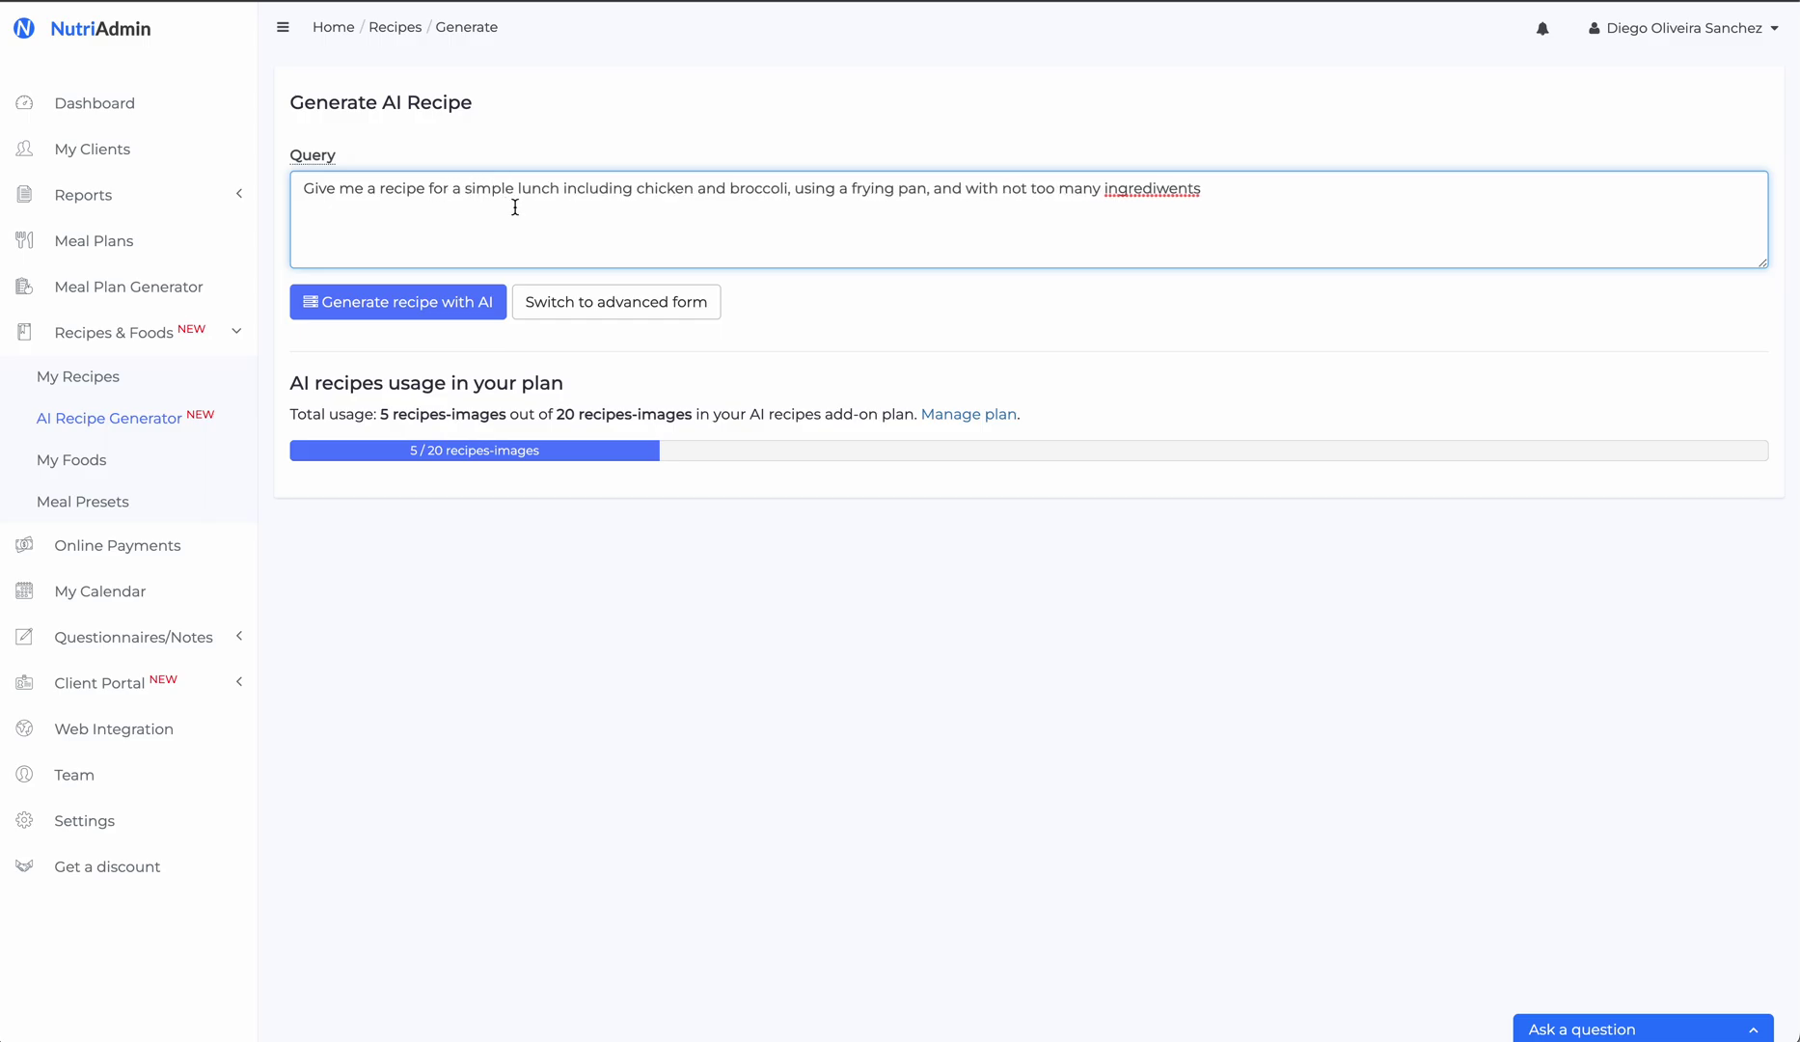
Correct 'ingrediwents' to 'ingredients' via spelling suggestions and generate the recipe
click(1176, 194)
double_click(1175, 194)
right_click(1176, 194)
click(1195, 206)
click(445, 308)
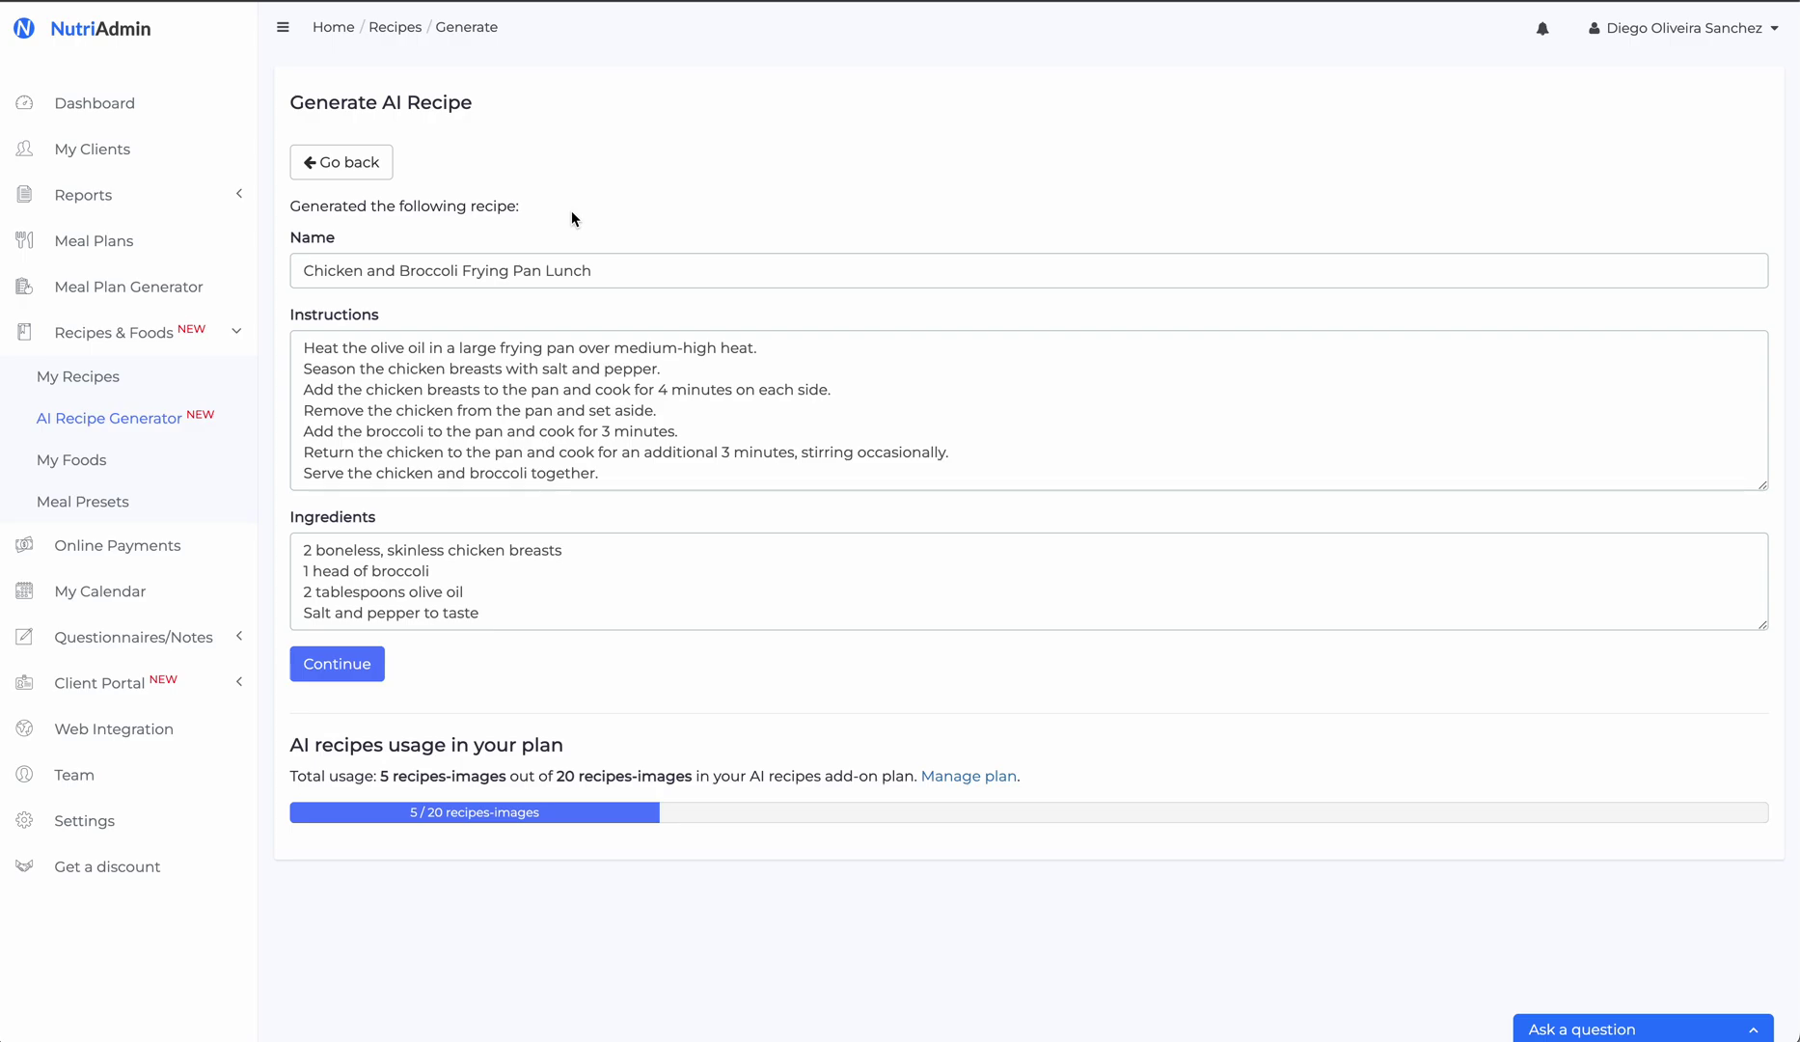
Review the Chicken and Broccoli Frying Pan Lunch name and add a new ingredient line after the broccoli
click(431, 273)
key(ctrl+a)
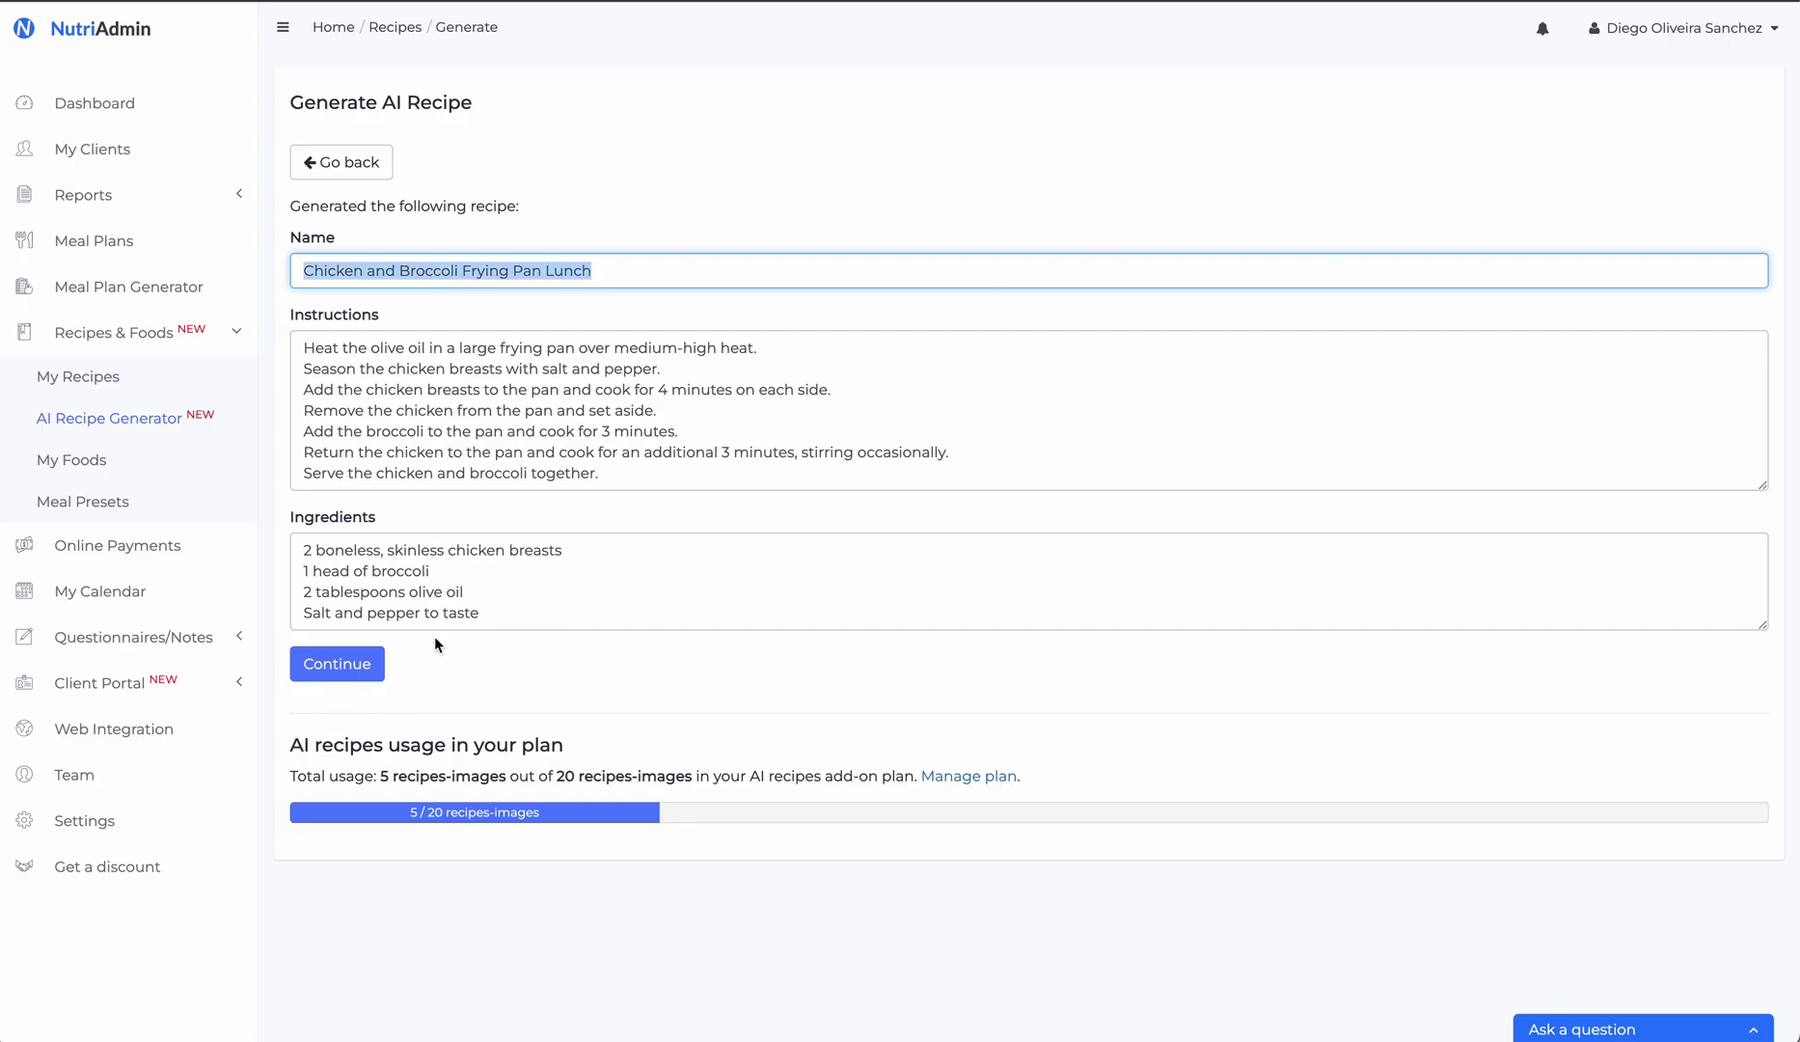
click(298, 549)
key(ctrl+a)
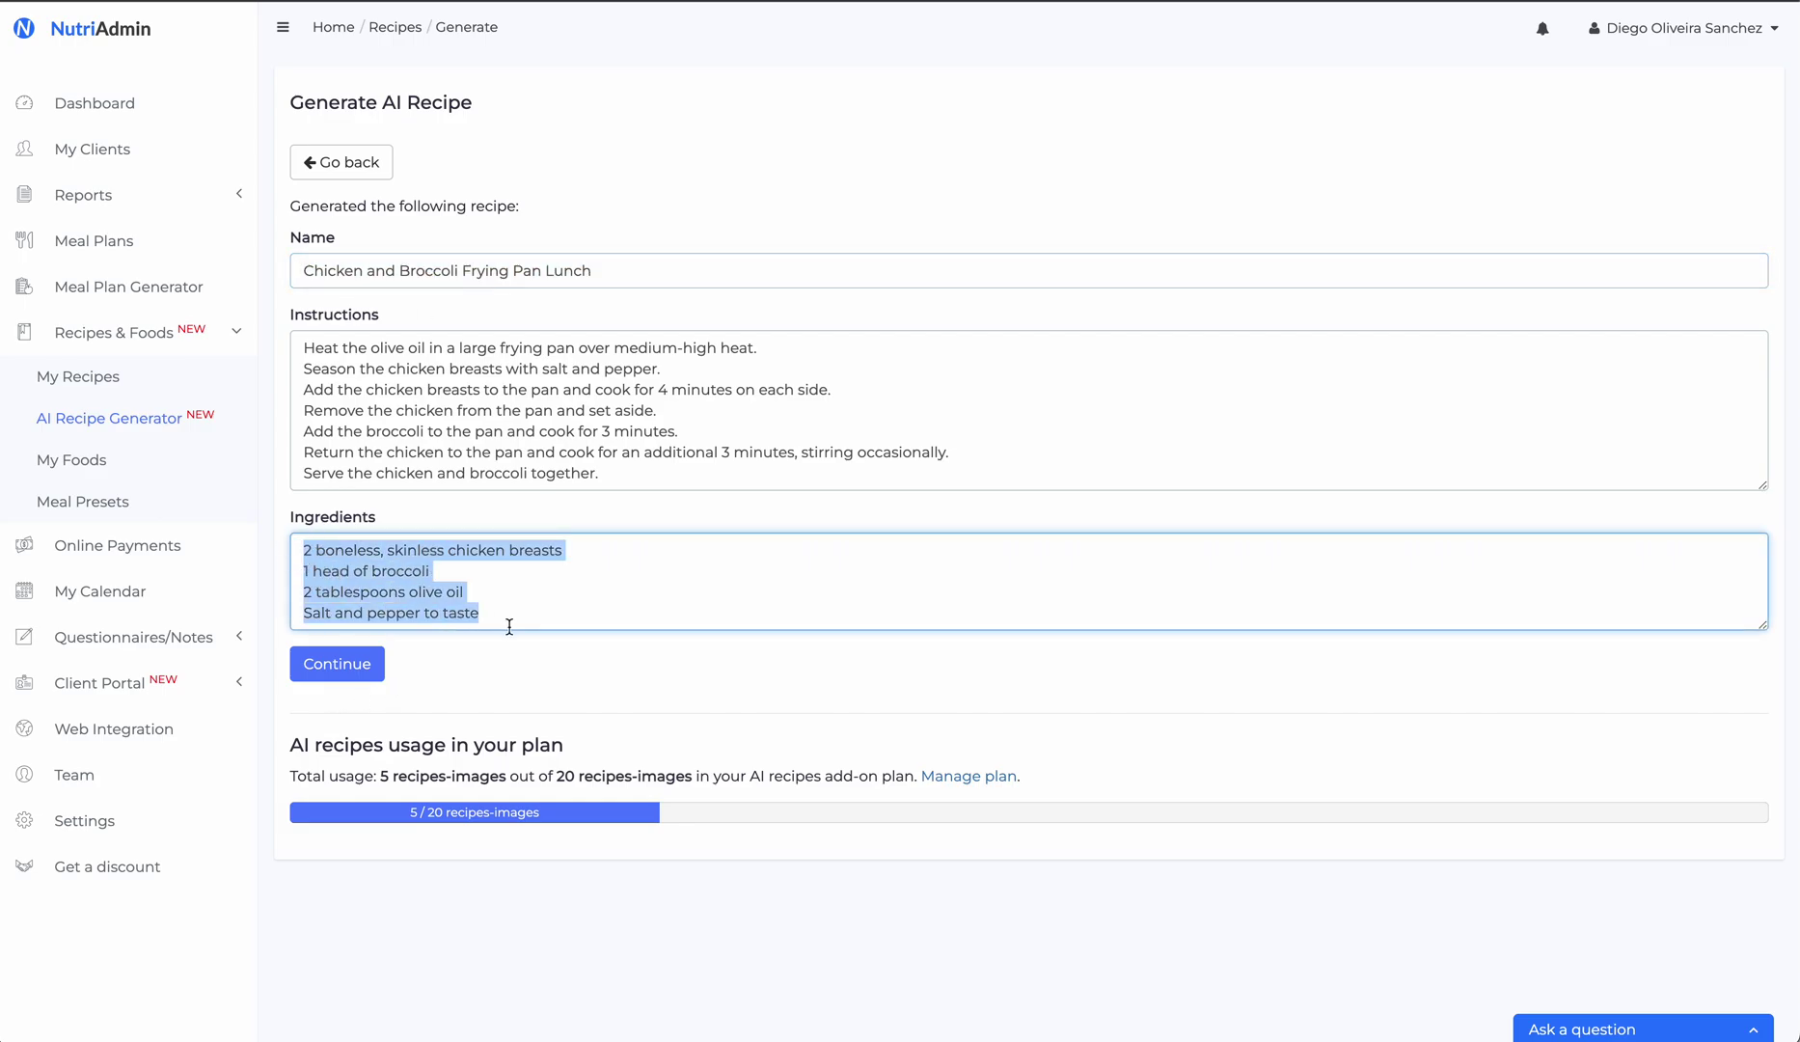
click(500, 616)
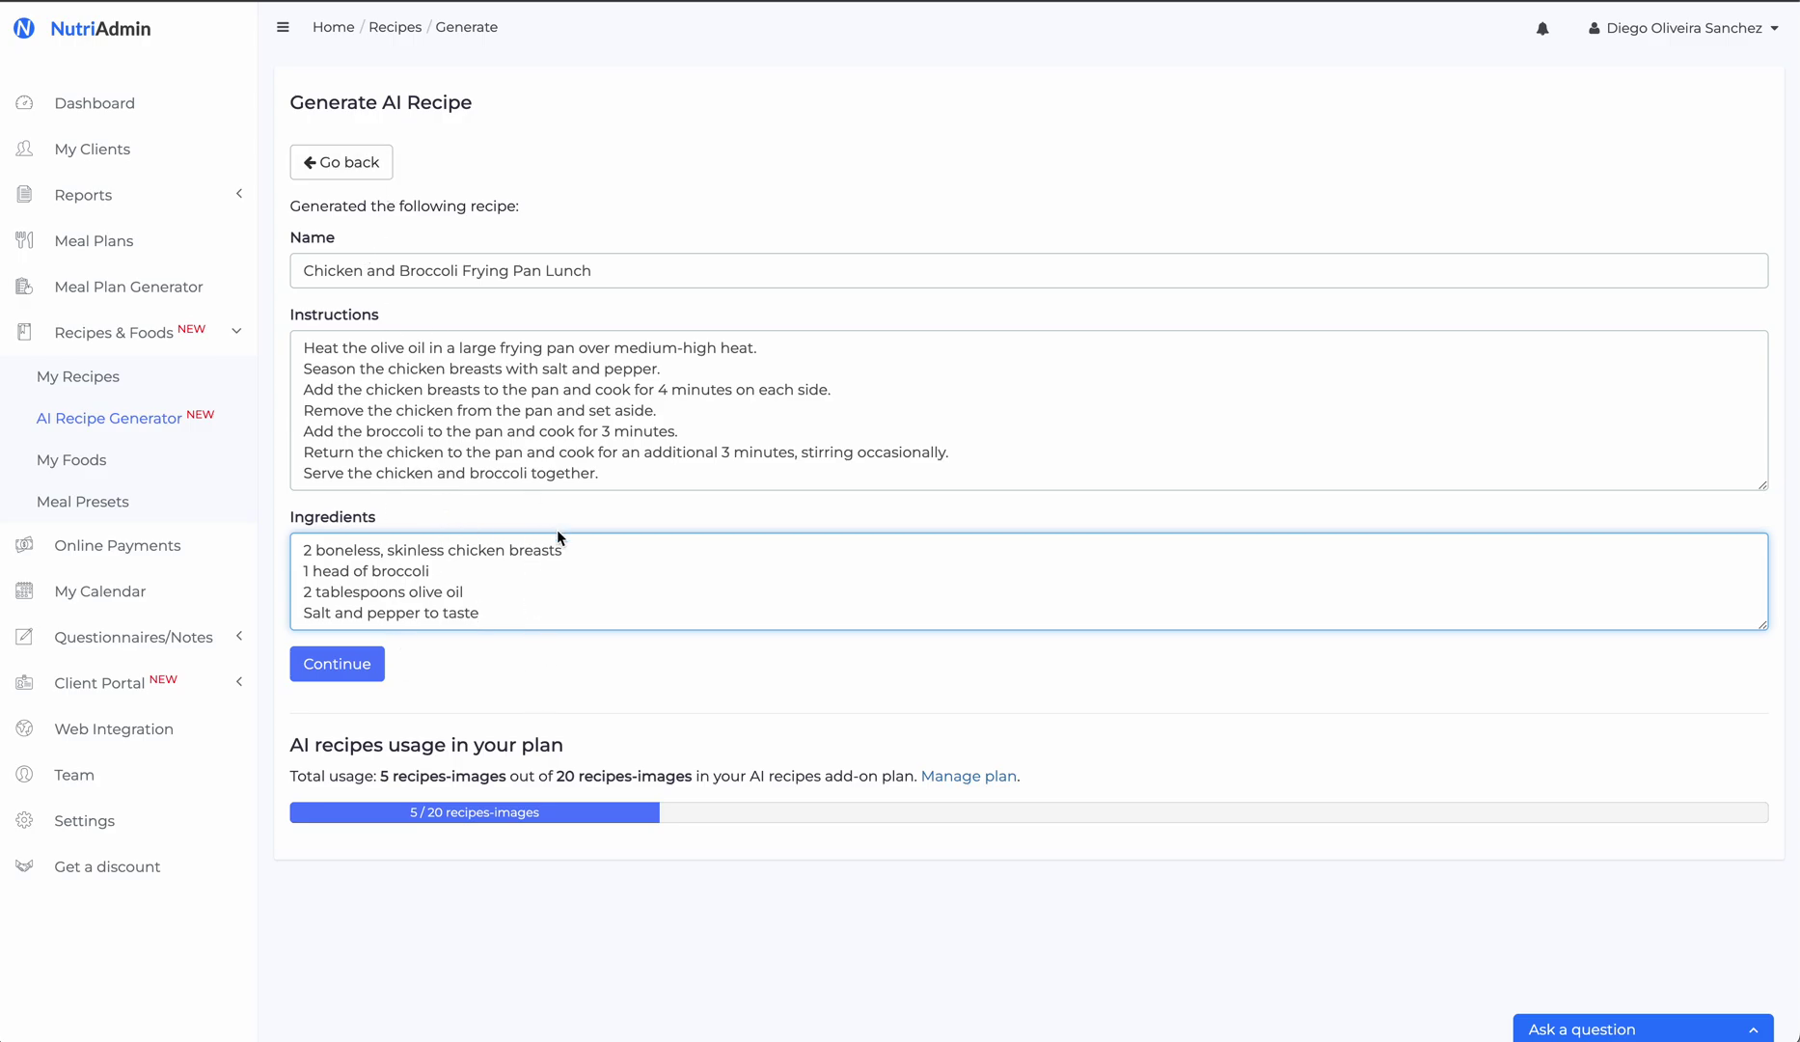
key(Return)
text(1 cup of rice)
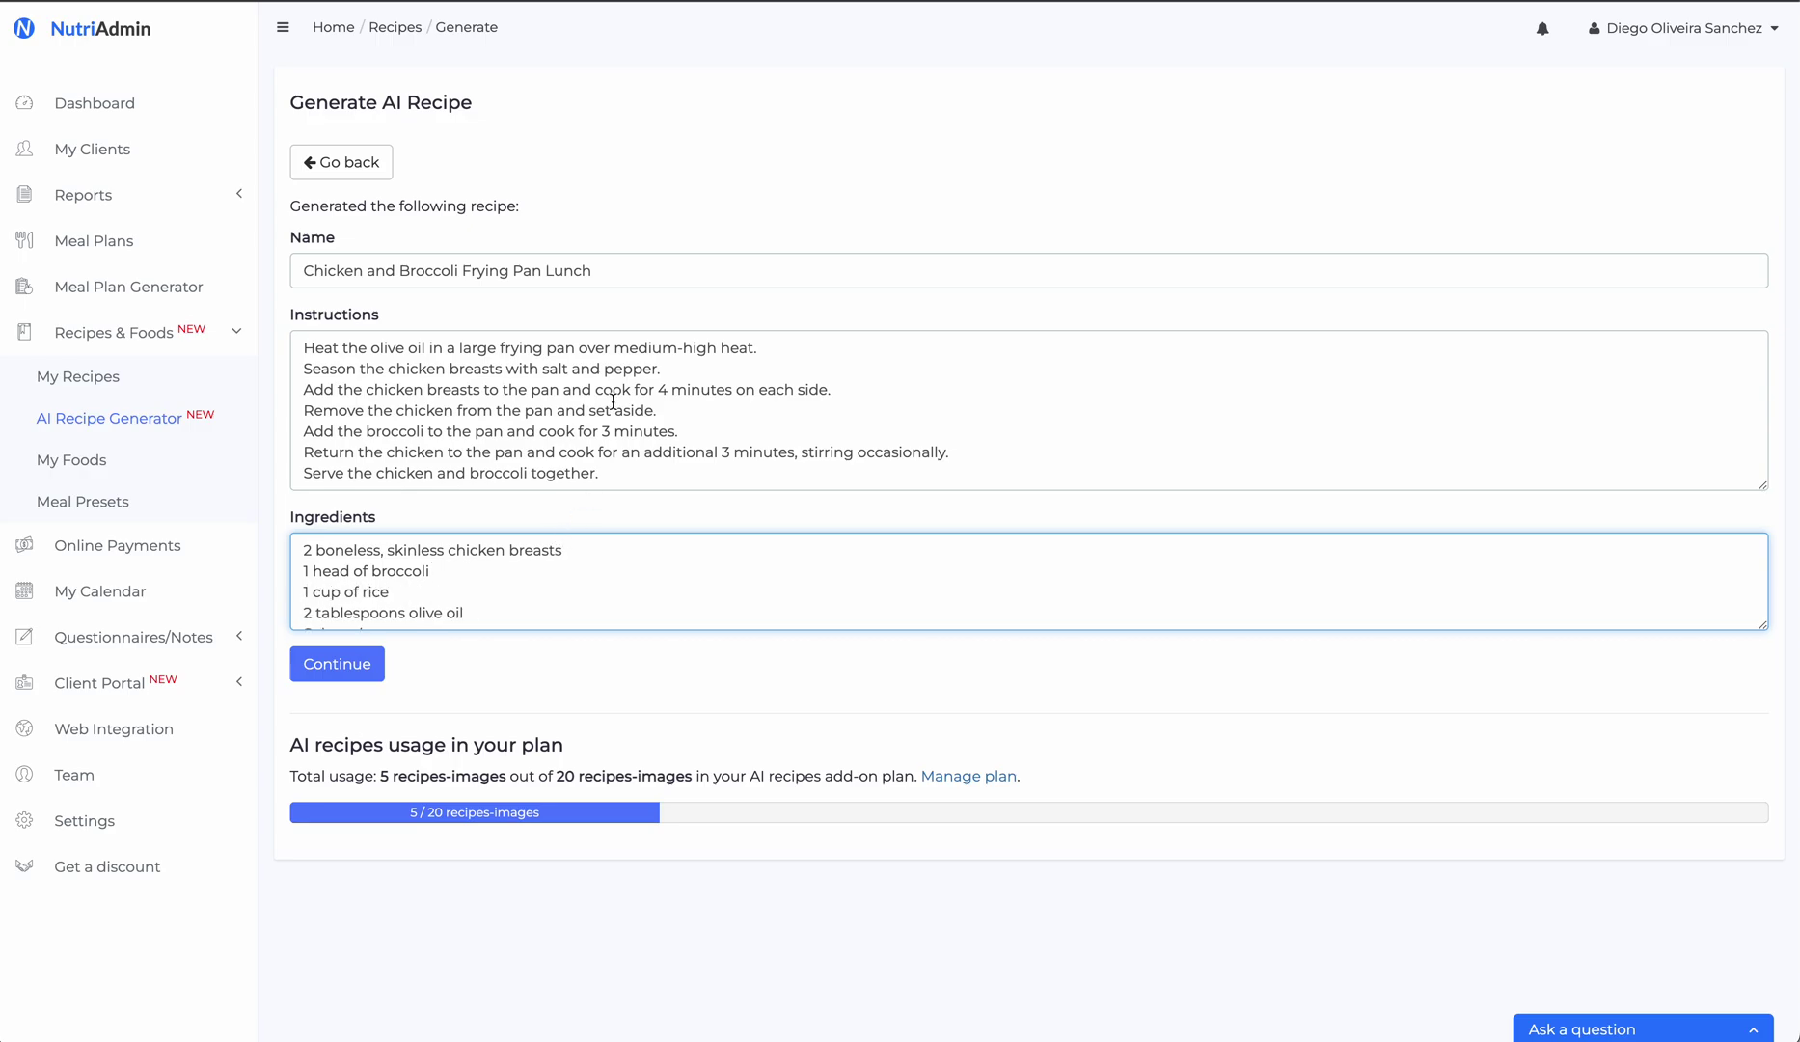
Add a 15-minute rice-boiling step after the seasoning instruction and continue to the image step
click(633, 471)
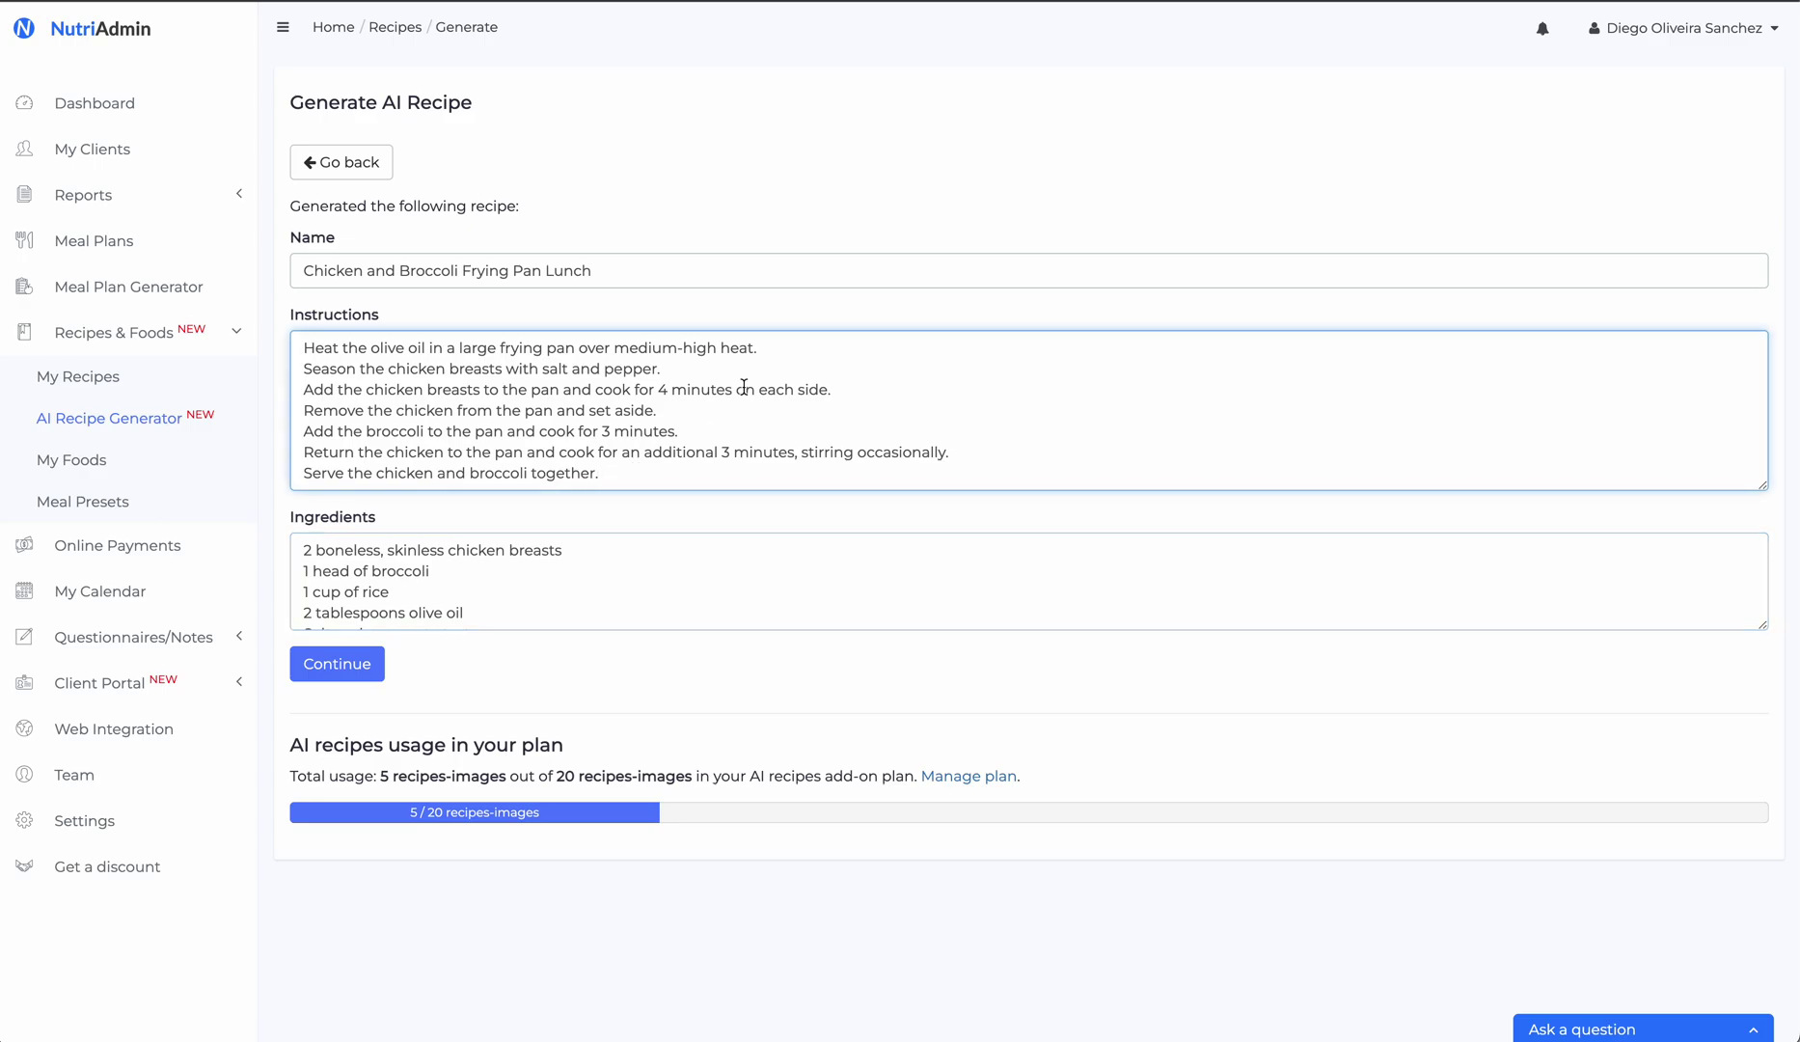
click(786, 365)
key(Return)
text(Boil the rice with water for 15 minutes.)
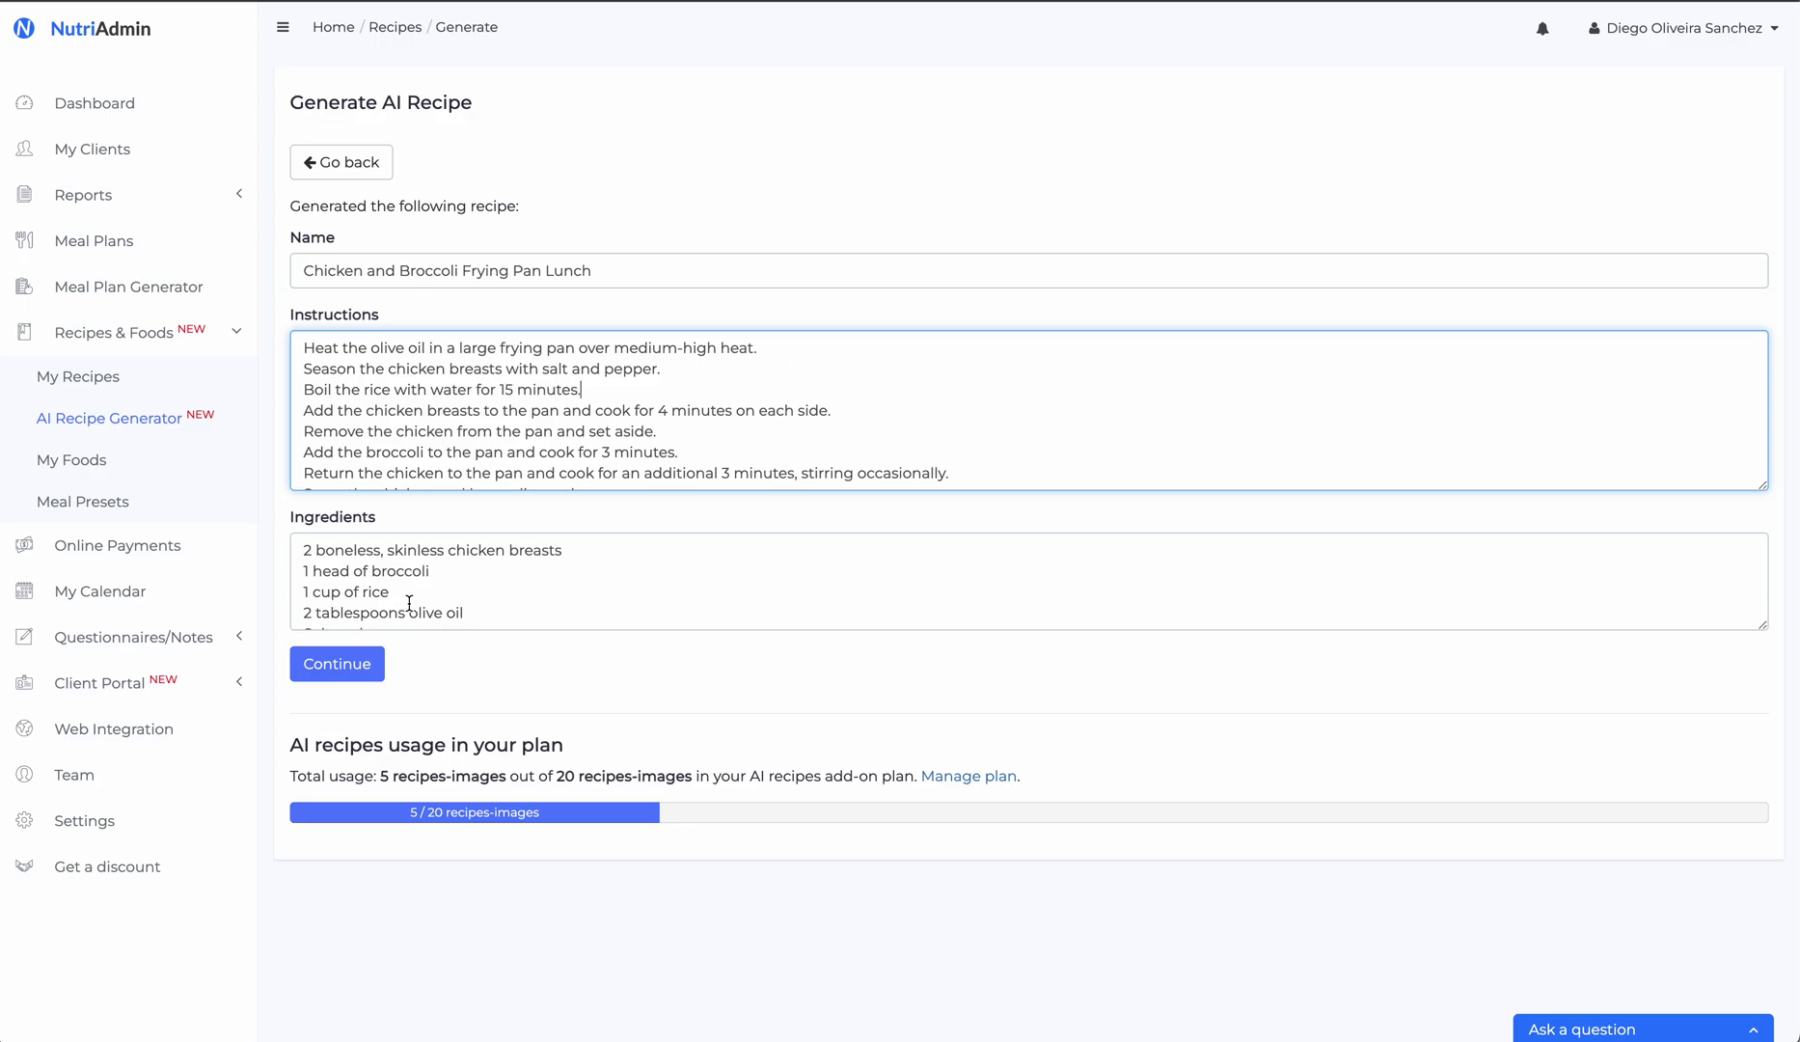
click(321, 662)
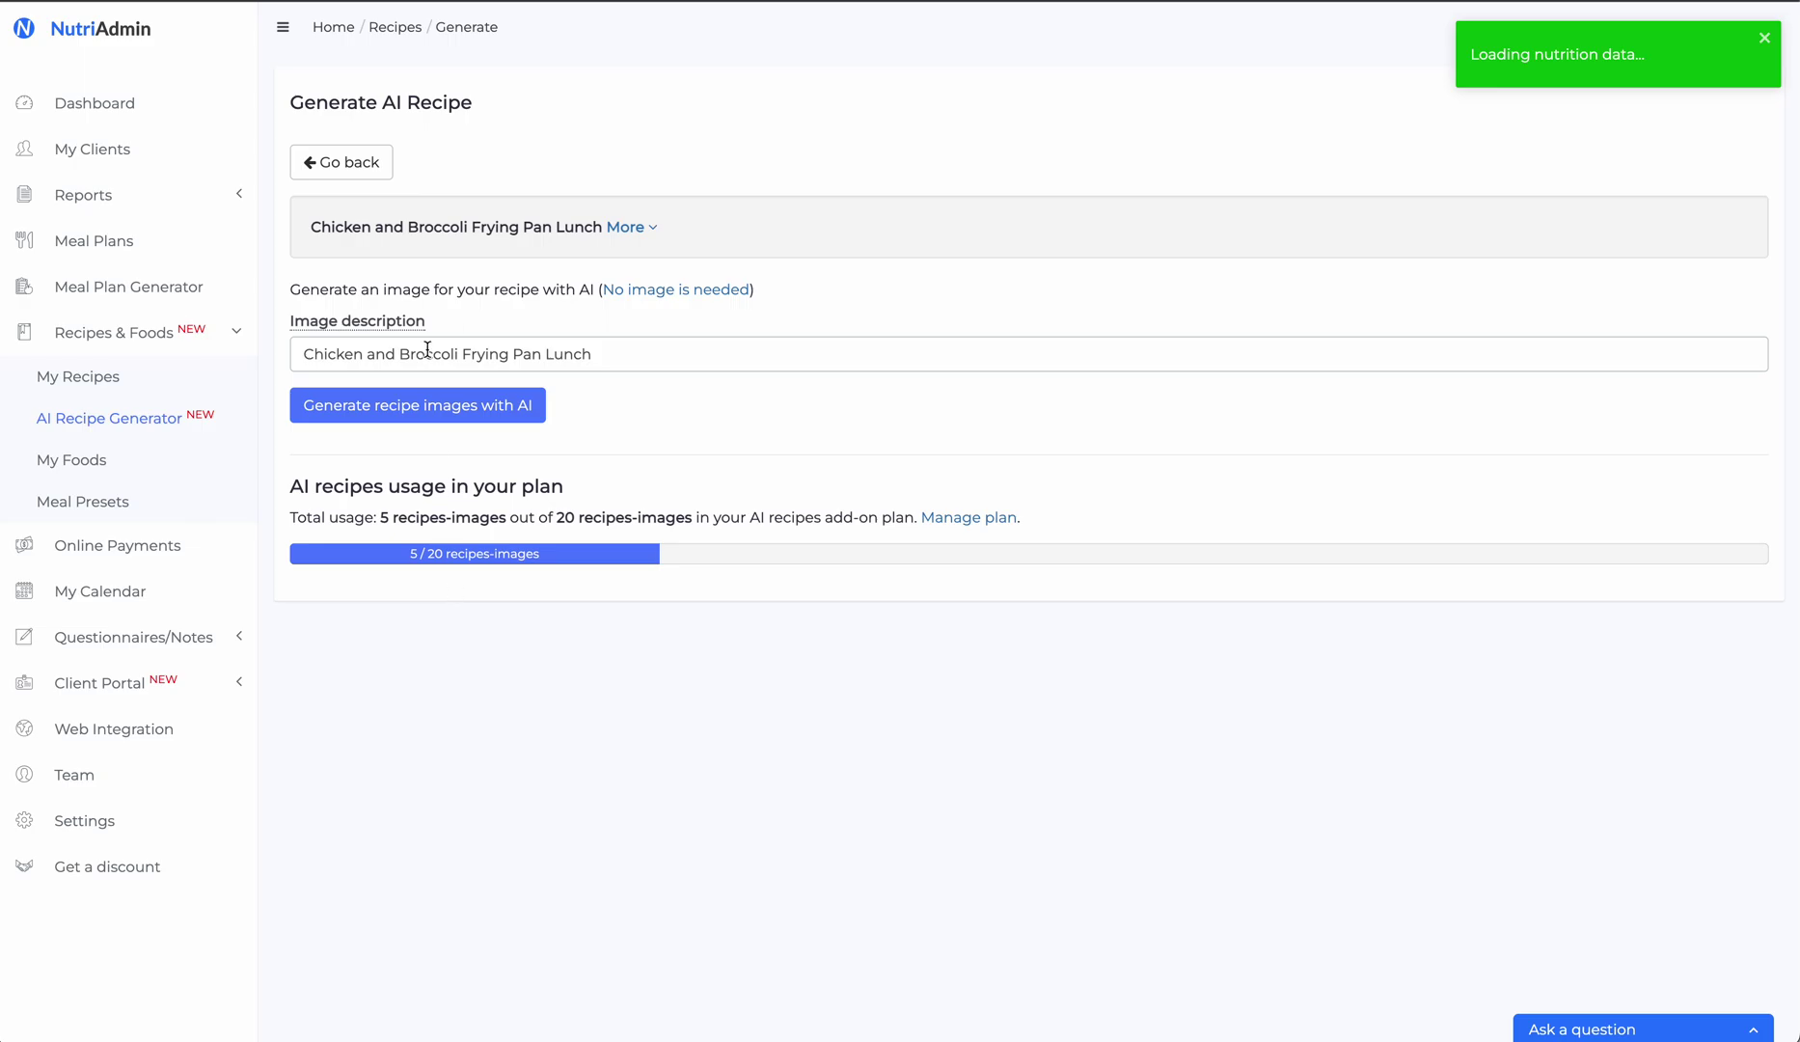
Generate AI images from the initial Chicken and Broccoli Frying Pan Lunch description
triple_click(302, 352)
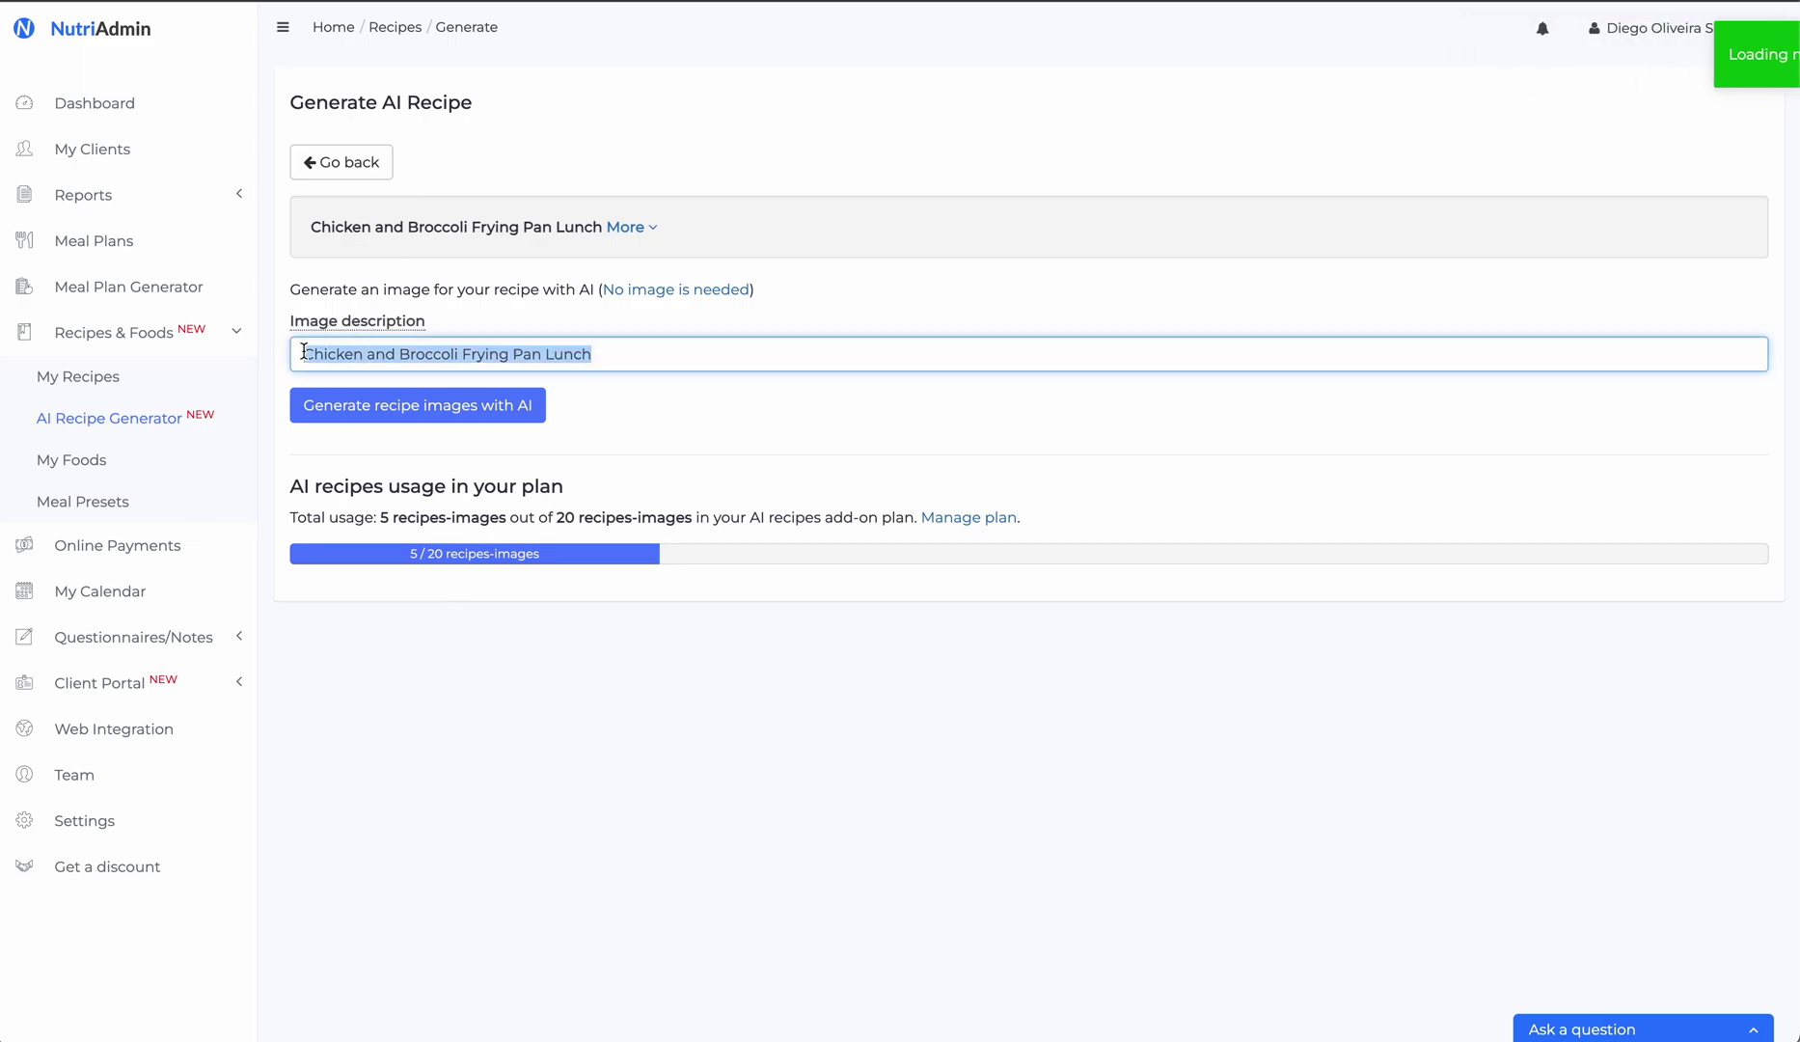
click(698, 382)
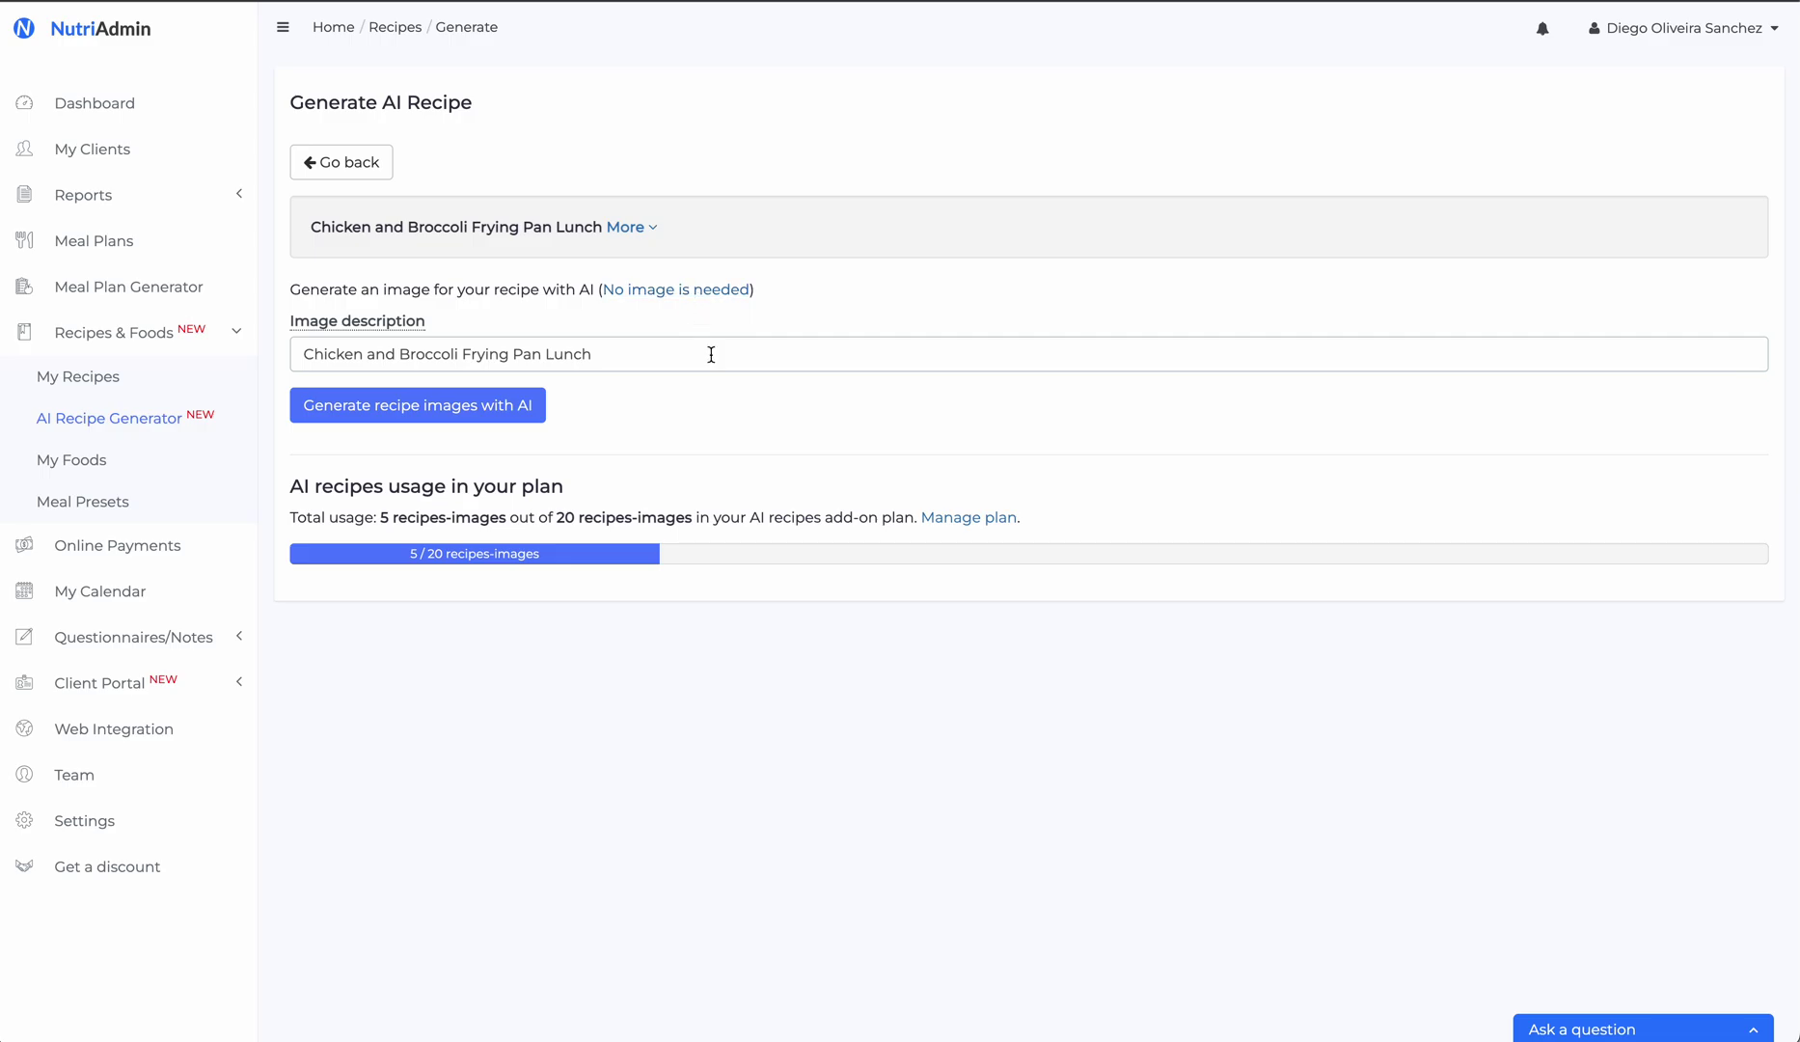
click(478, 417)
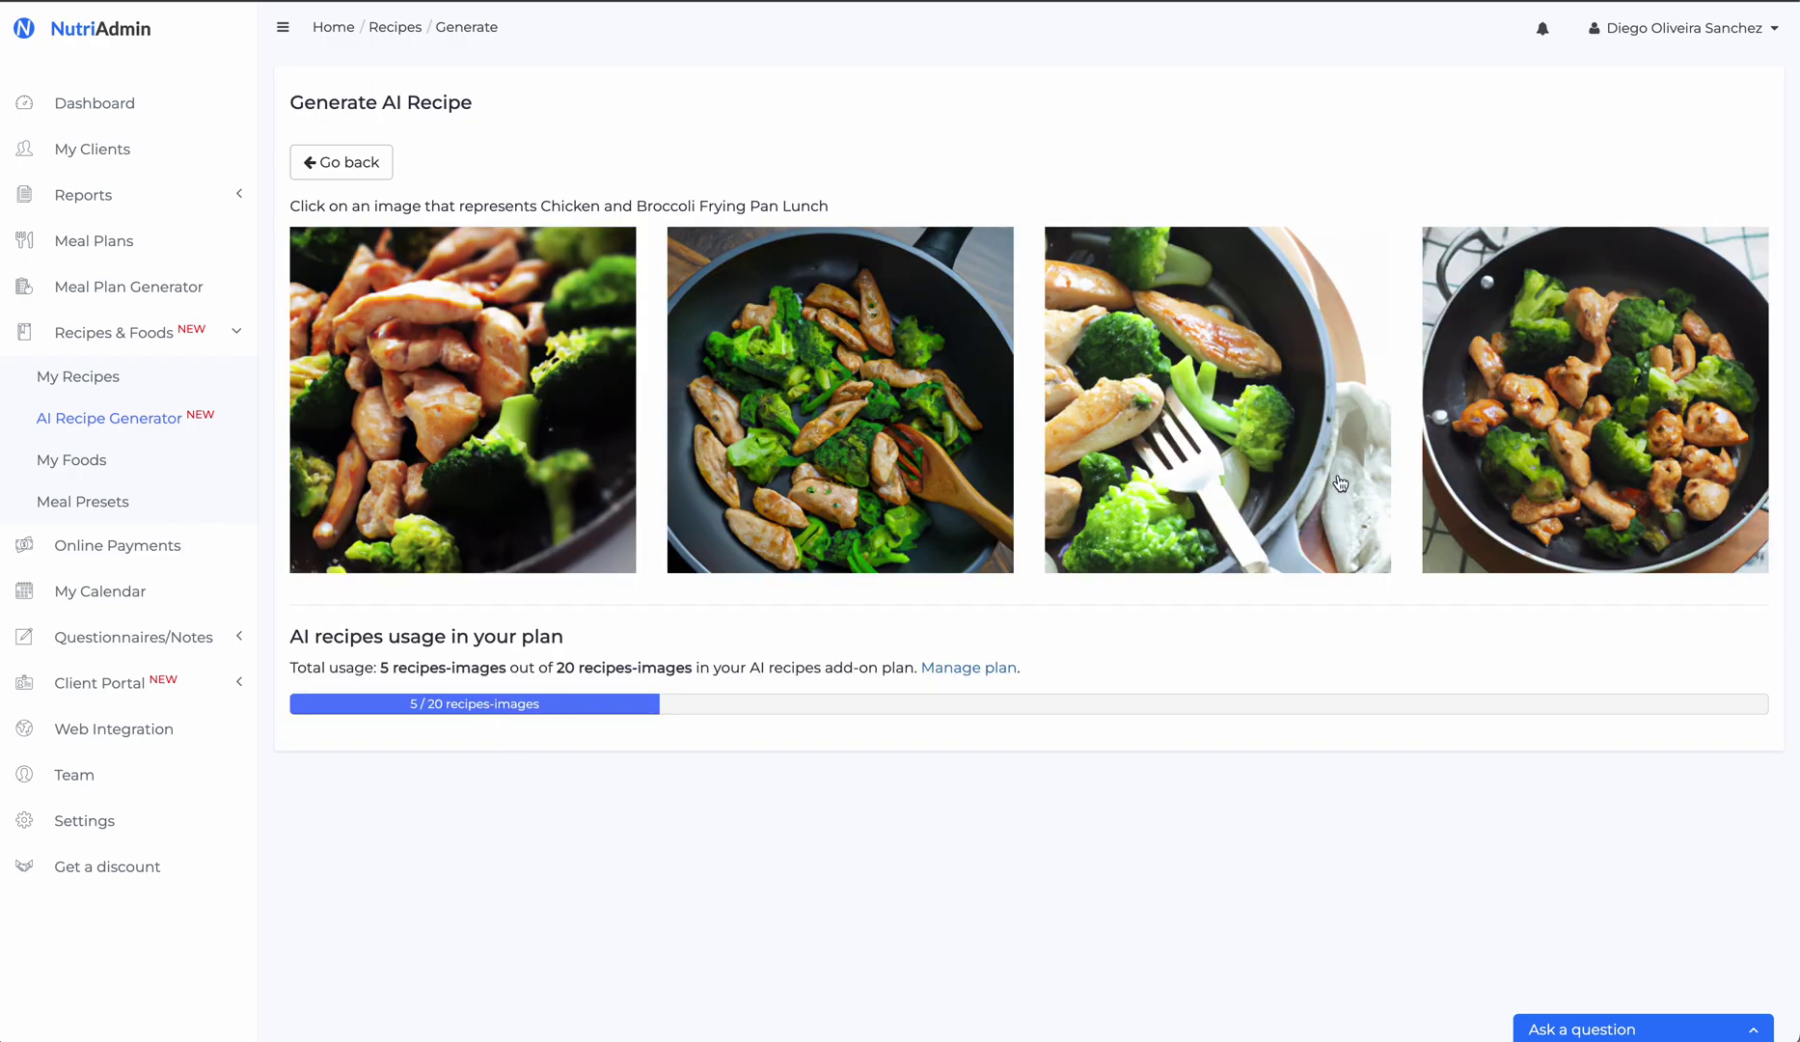
Go back, append 'with a side bowl of rice' to the description and regenerate the images
click(363, 166)
click(652, 365)
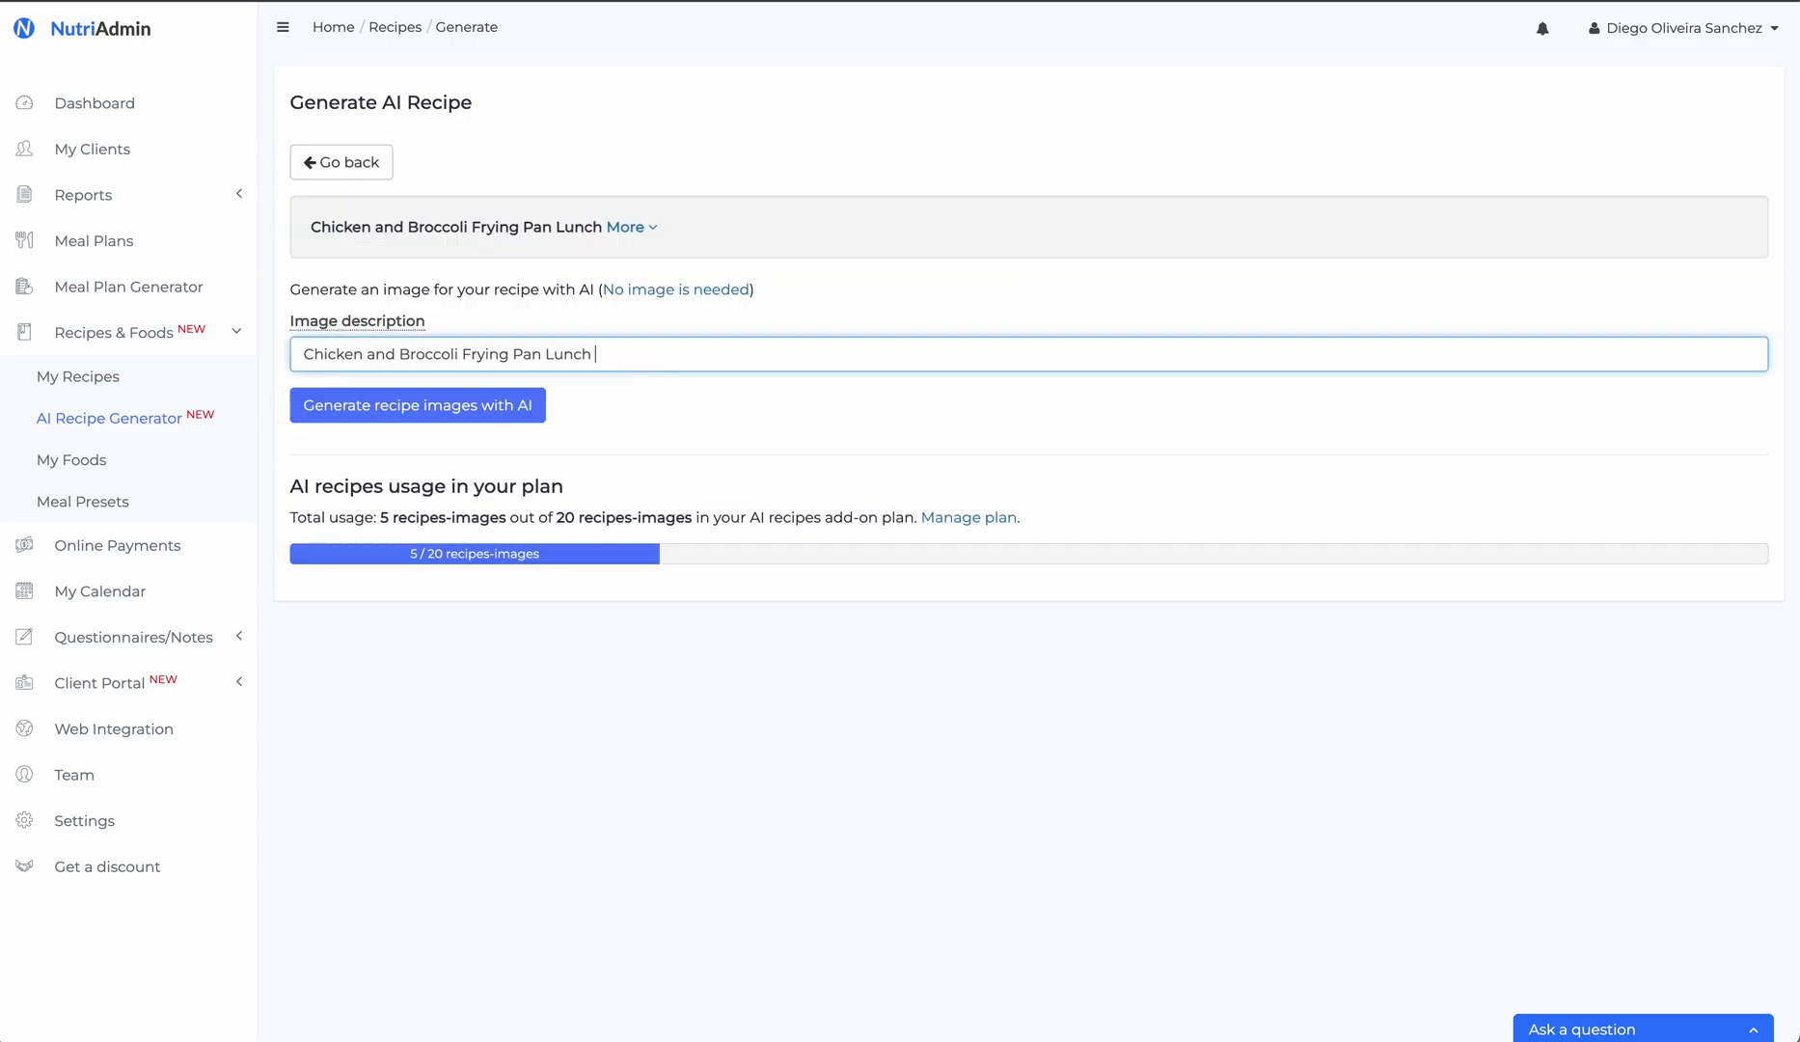
text(with a side bowl of rice)
click(494, 404)
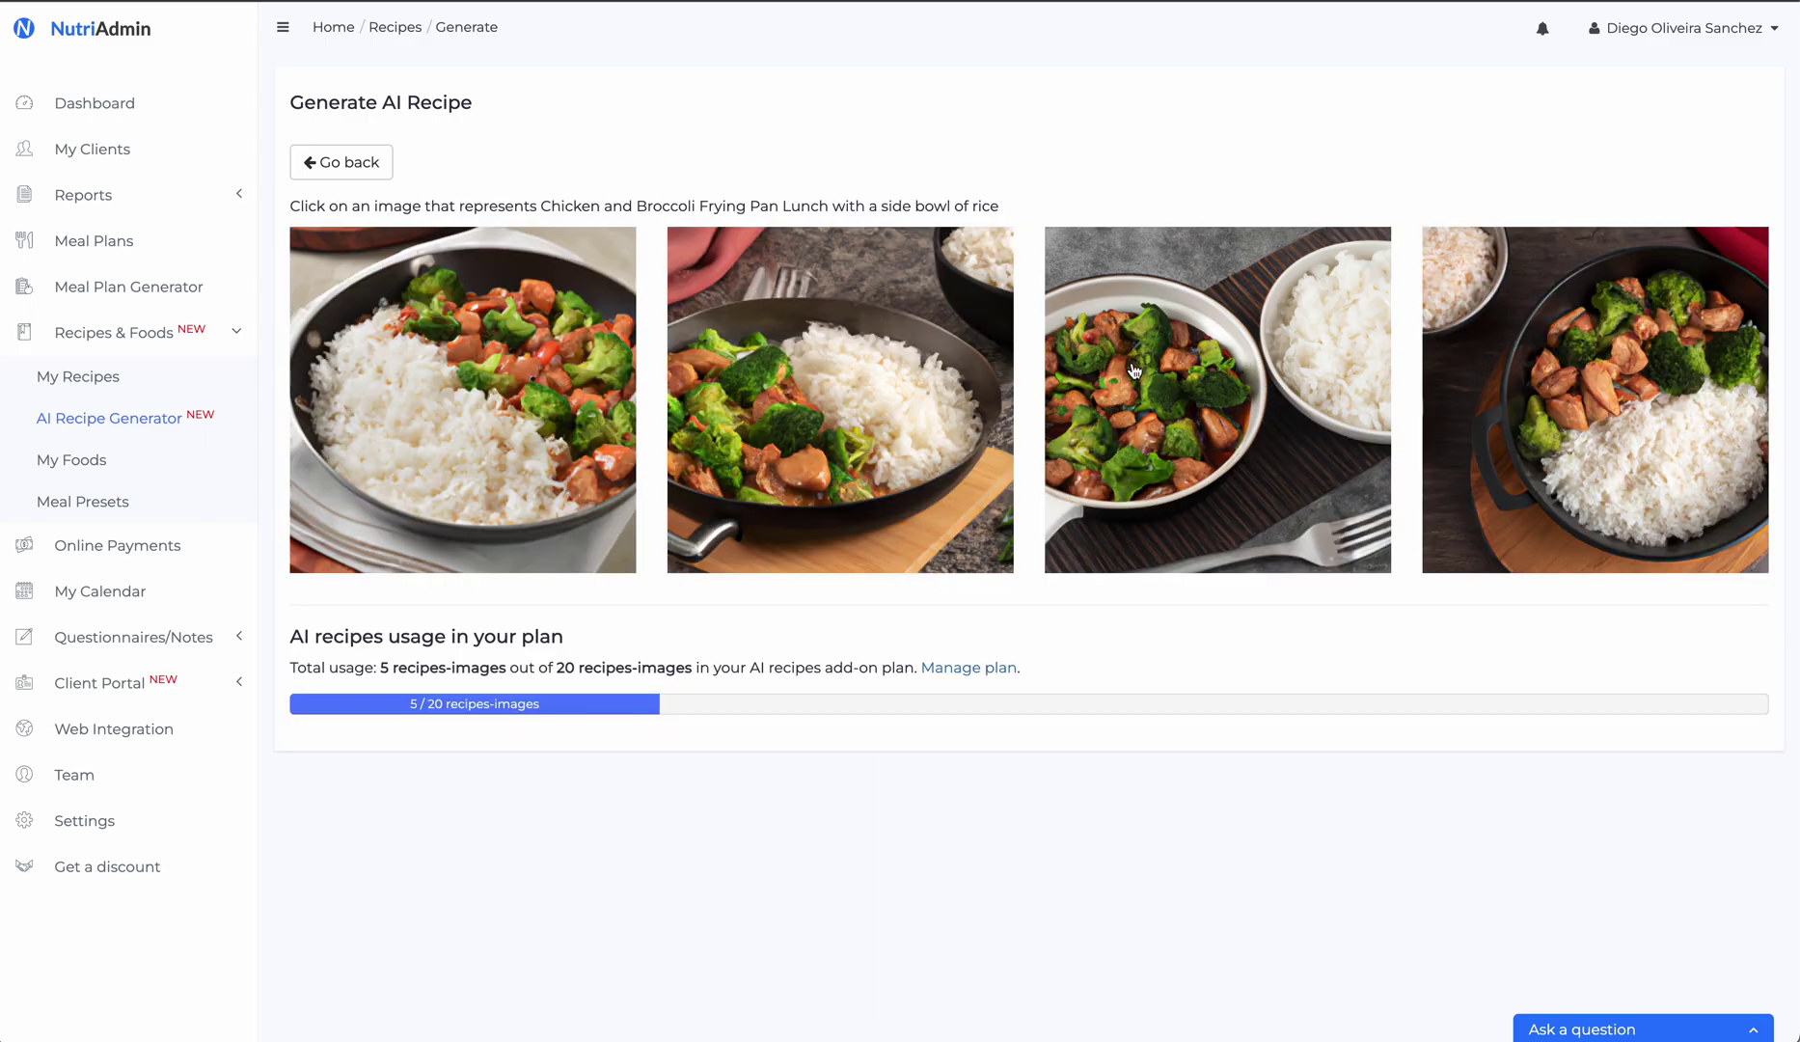
Choose the third image of chicken and broccoli beside rice and confirm the recipe
click(1275, 402)
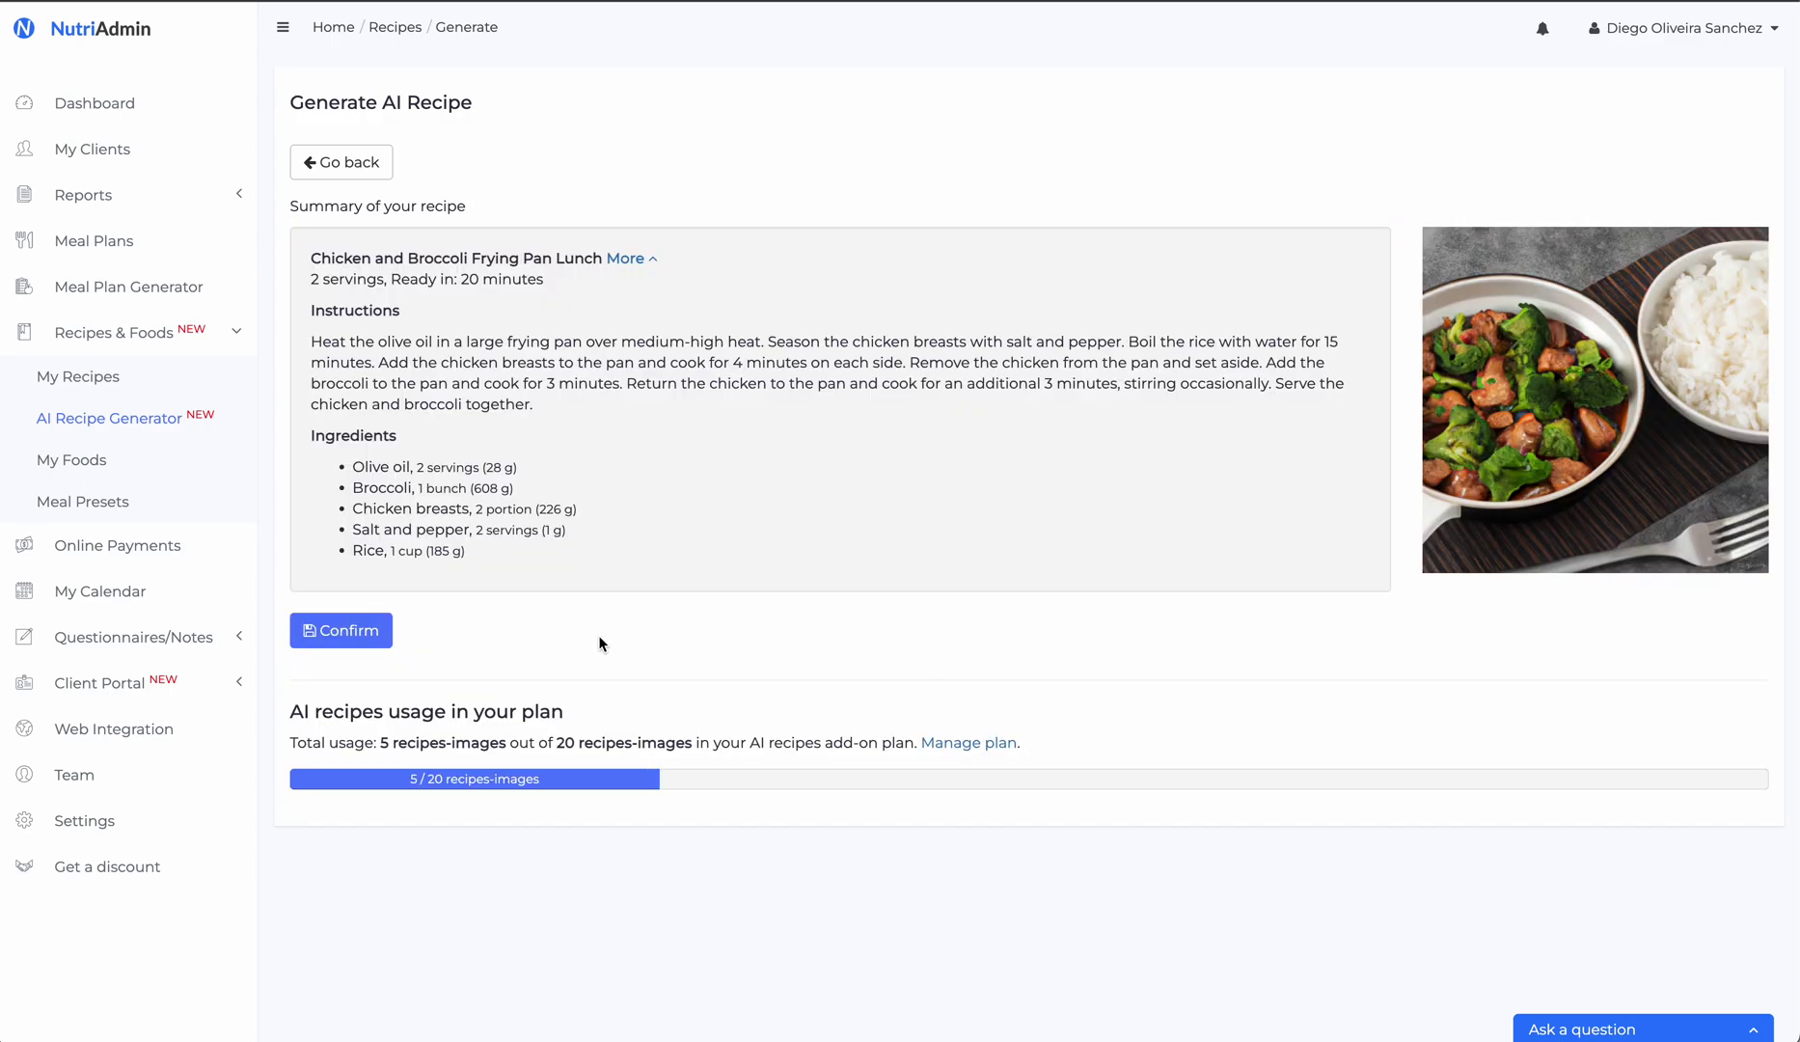
click(357, 643)
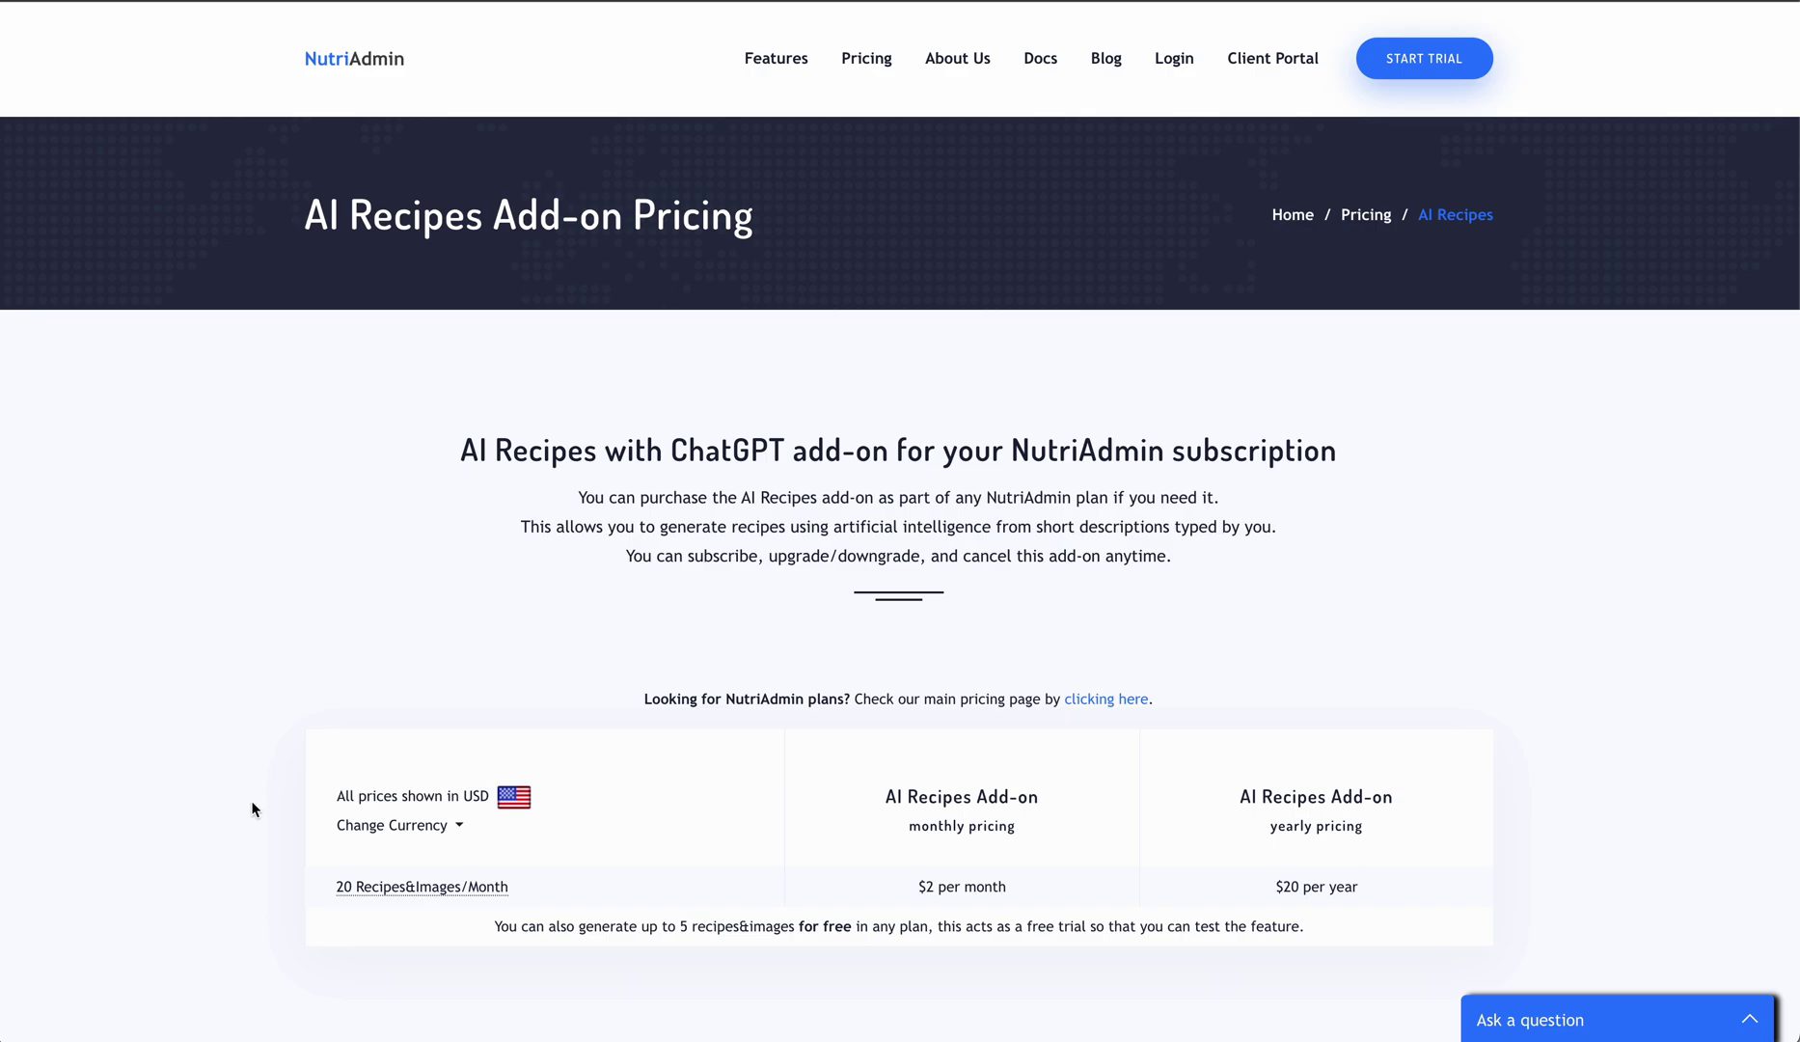
scroll(267, 852, down, 1)
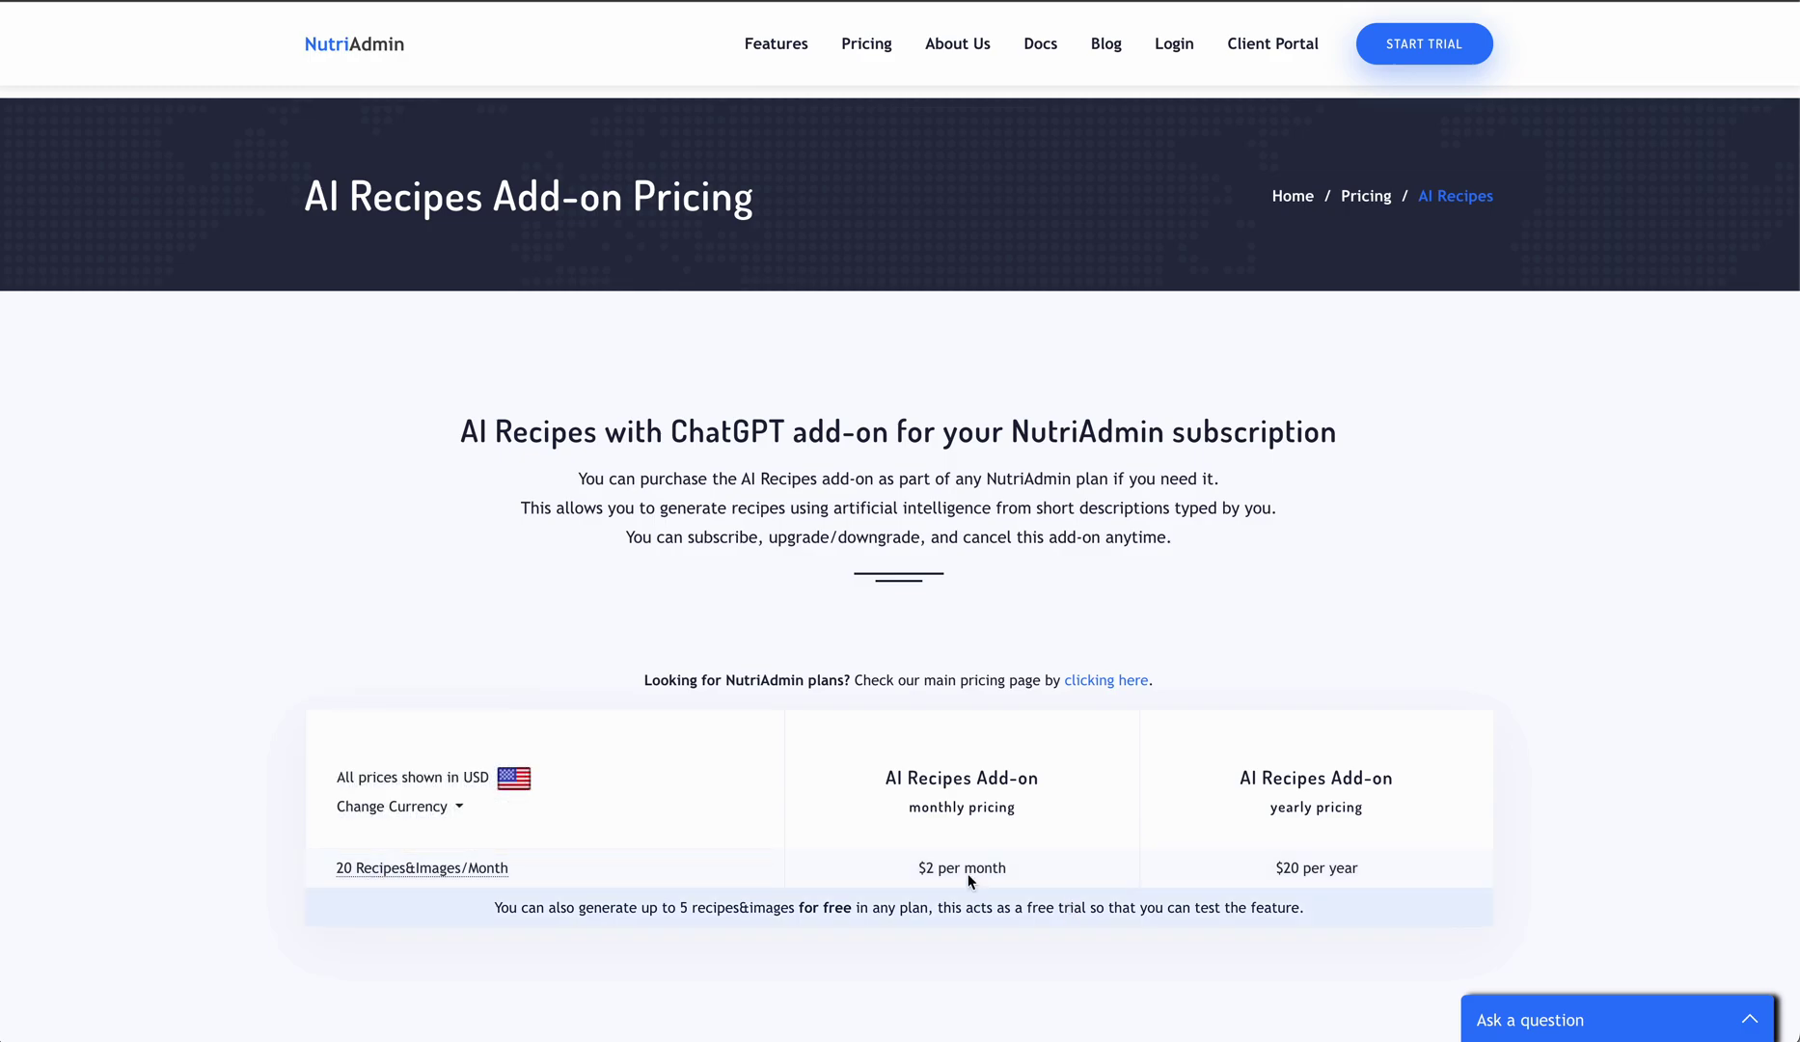
drag(917, 867, 1018, 874)
click(1018, 874)
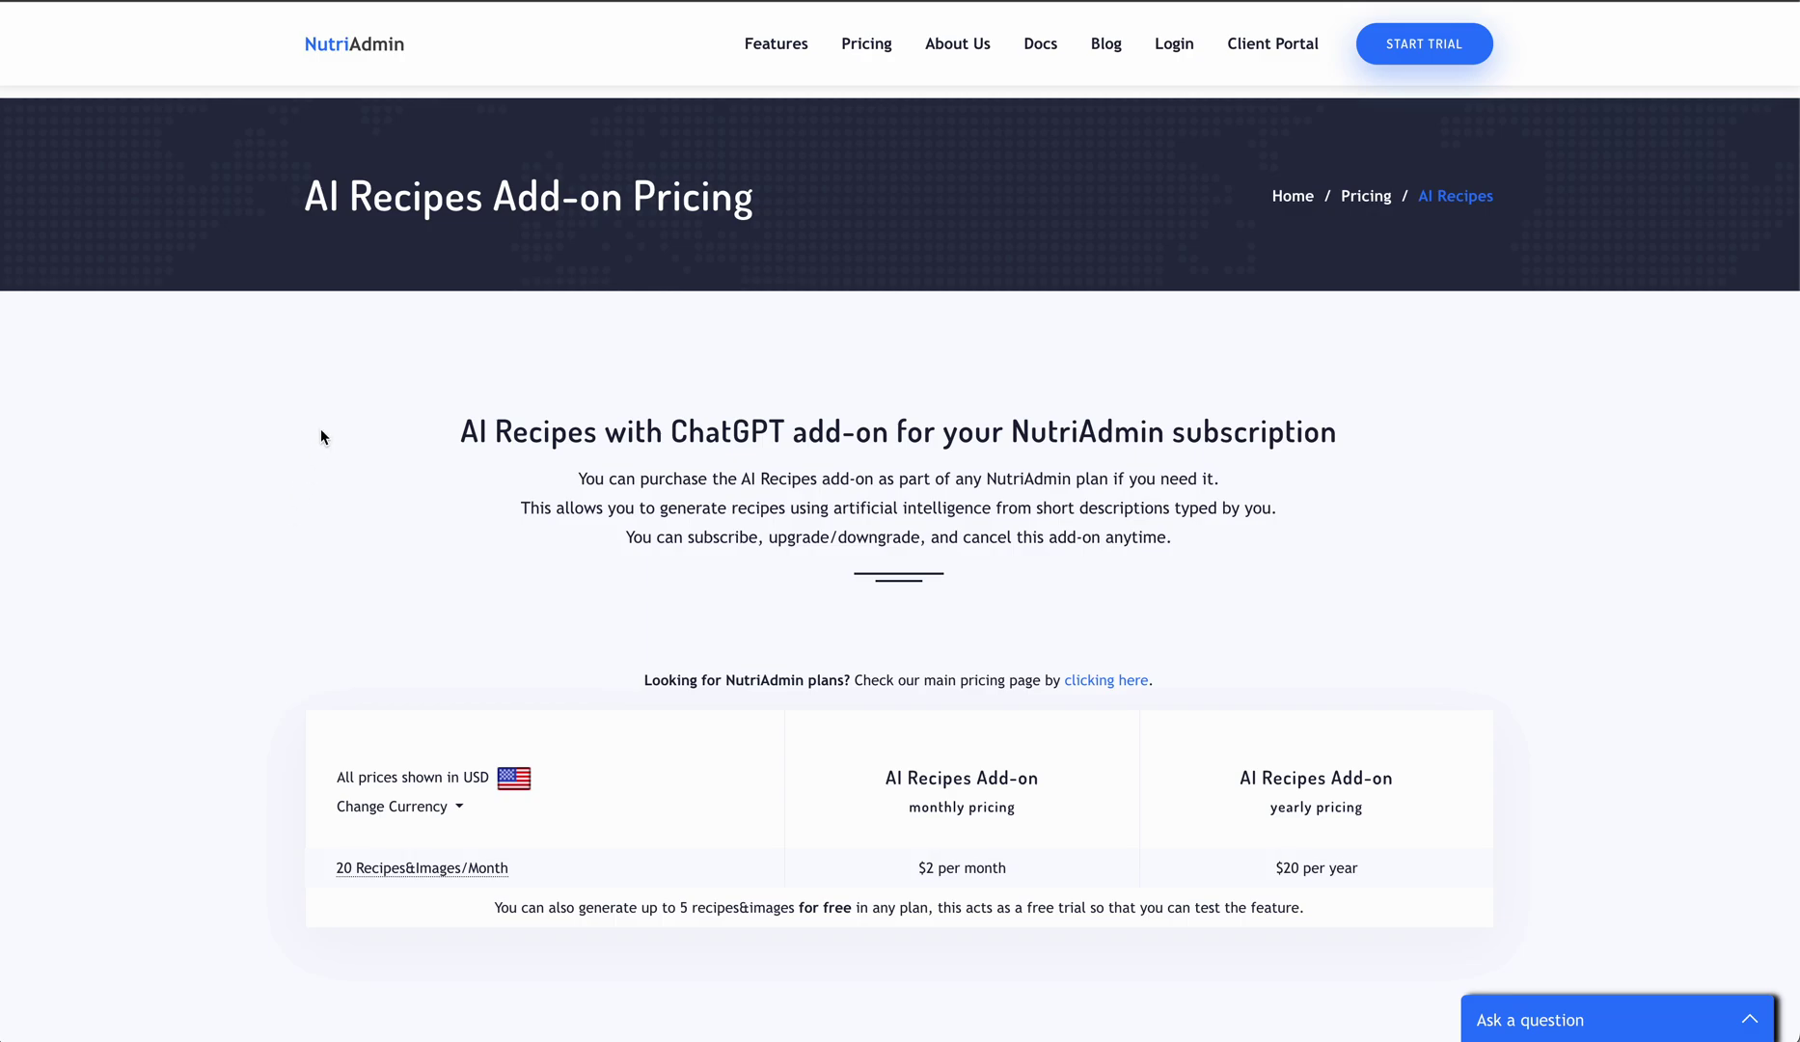
scroll(320, 408, up, 1)
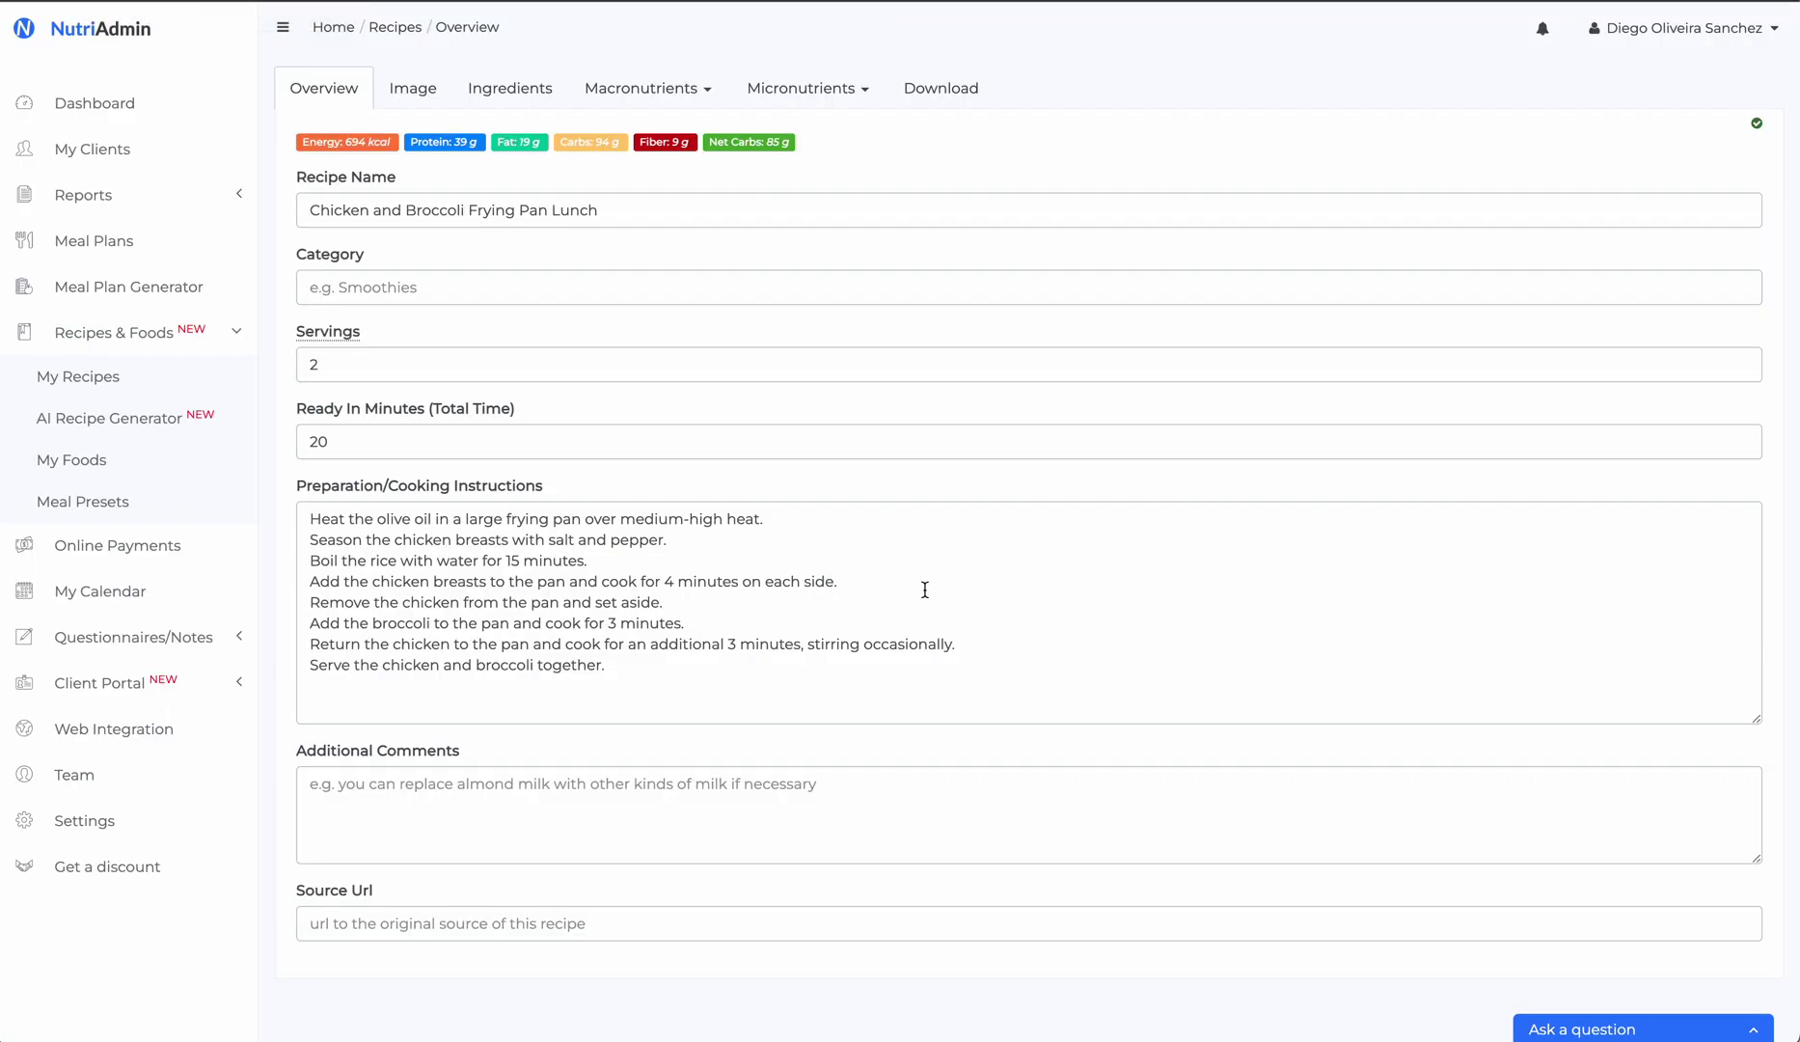
Review the saved recipe's preparation instructions and its 2-servings value on the Overview tab
click(924, 588)
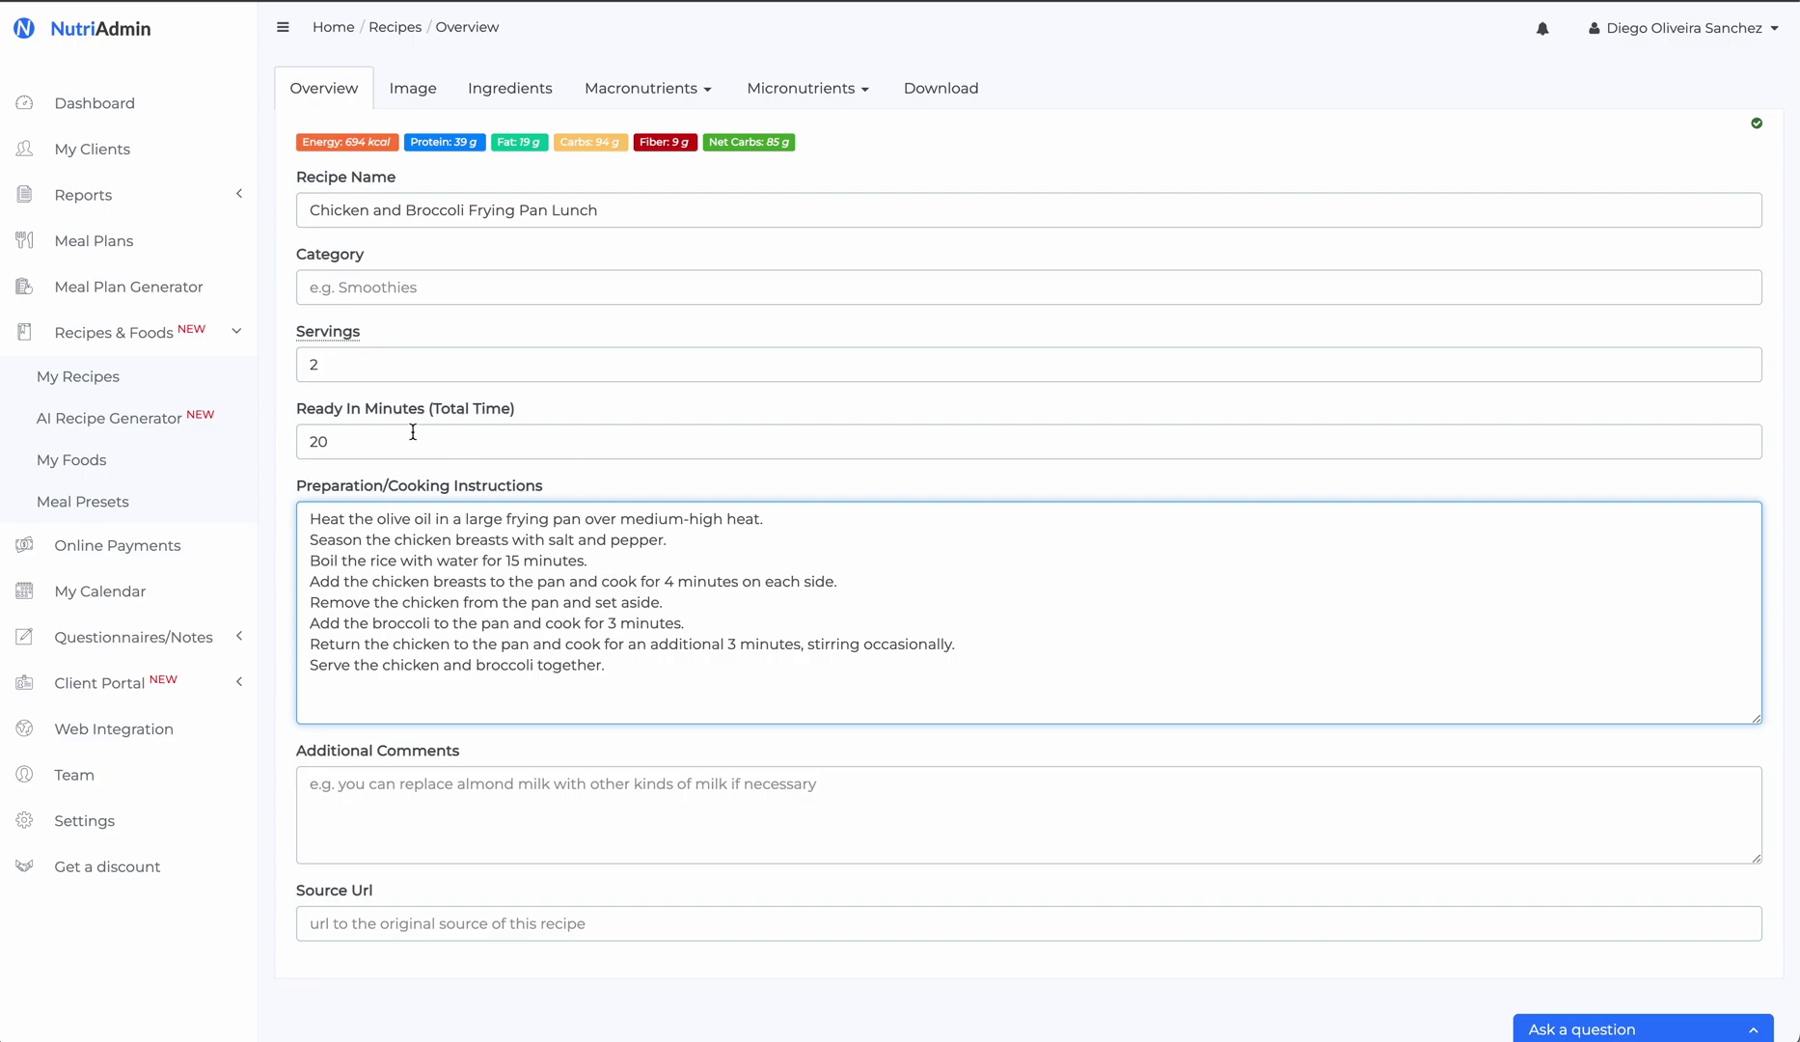
click(388, 364)
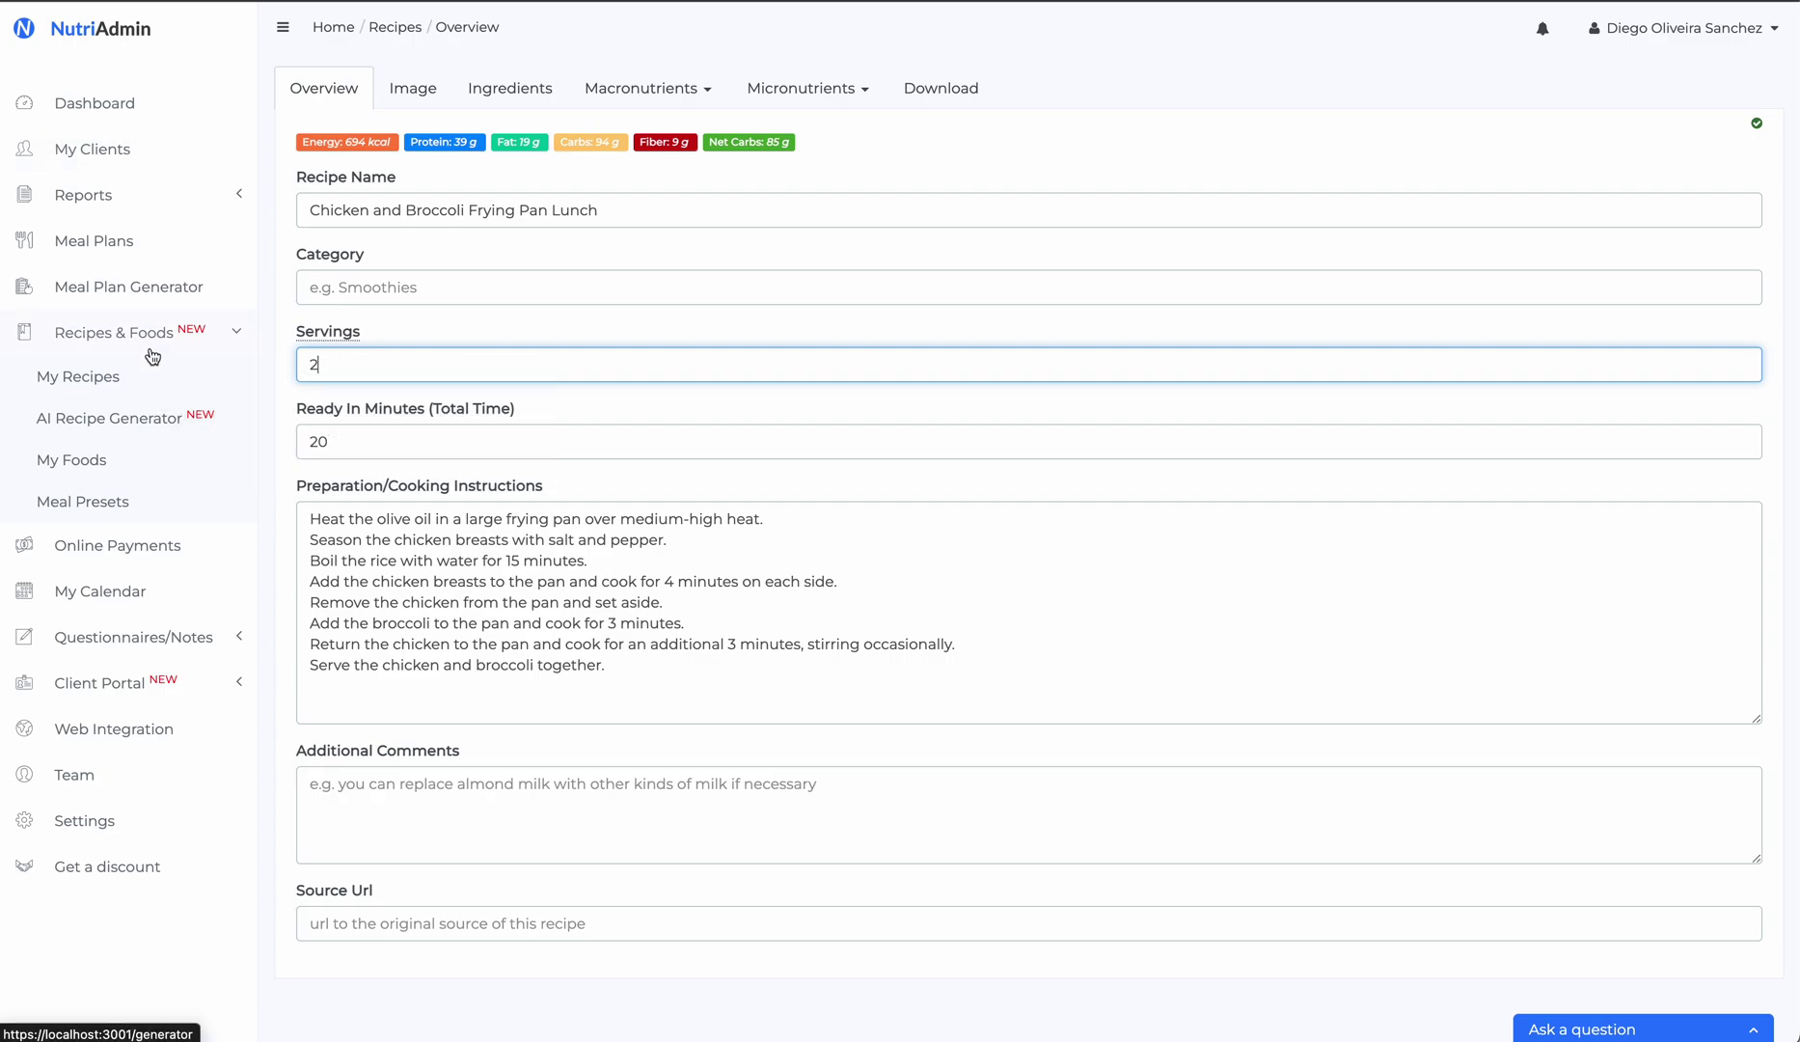
Start a fresh AI recipe query reading 'Give me a recipe for chicken lunch'
click(156, 426)
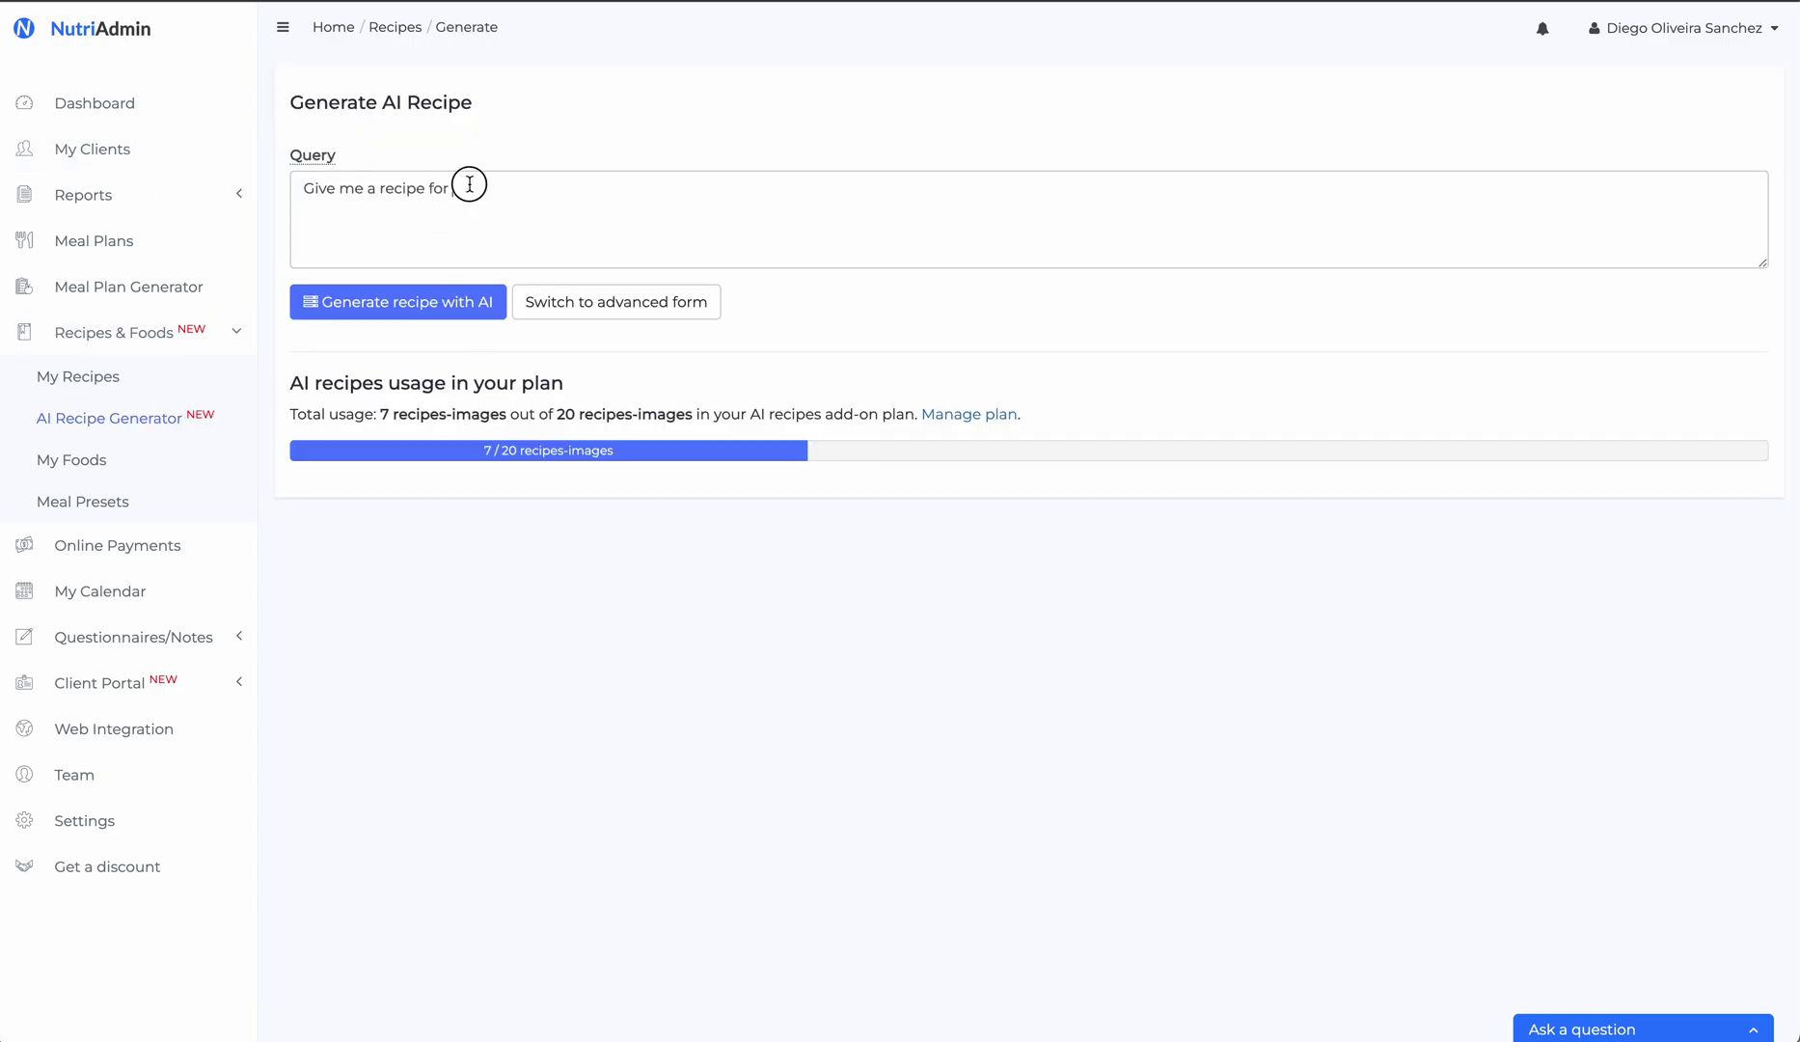
click(471, 184)
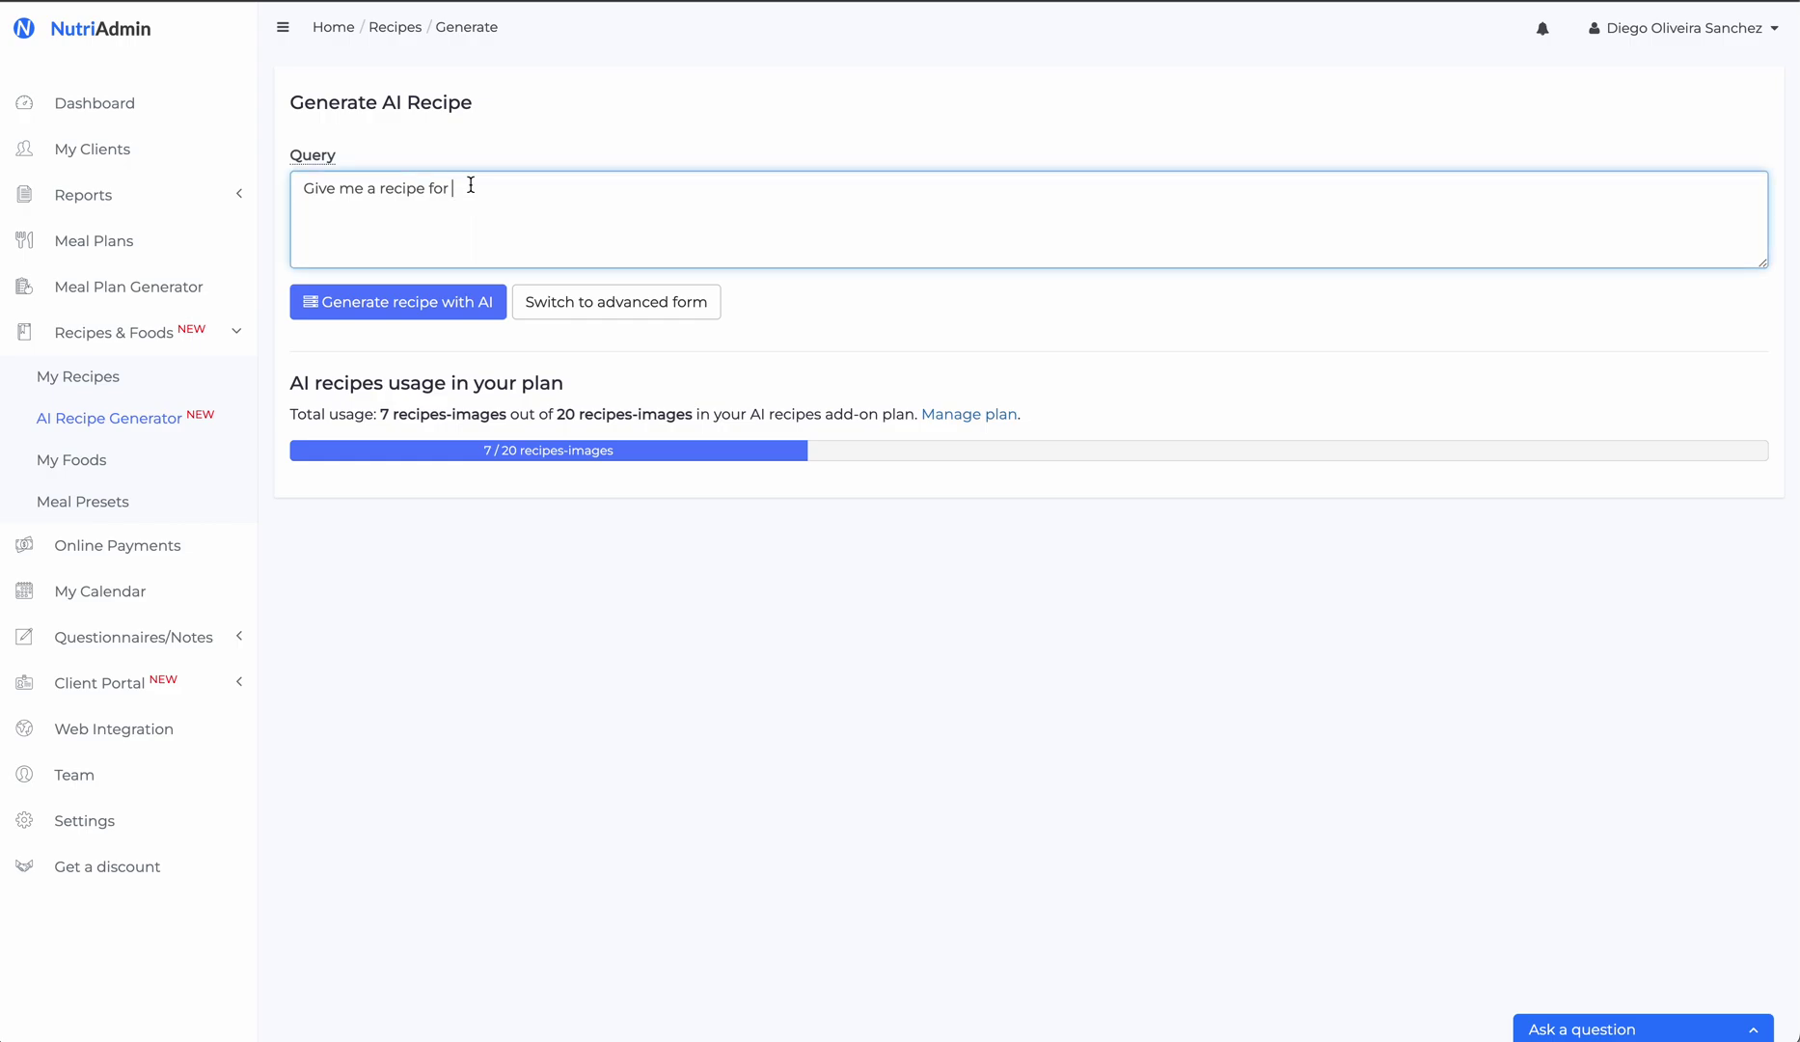
text(chci)
text(cken lunch)
triple_click(389, 184)
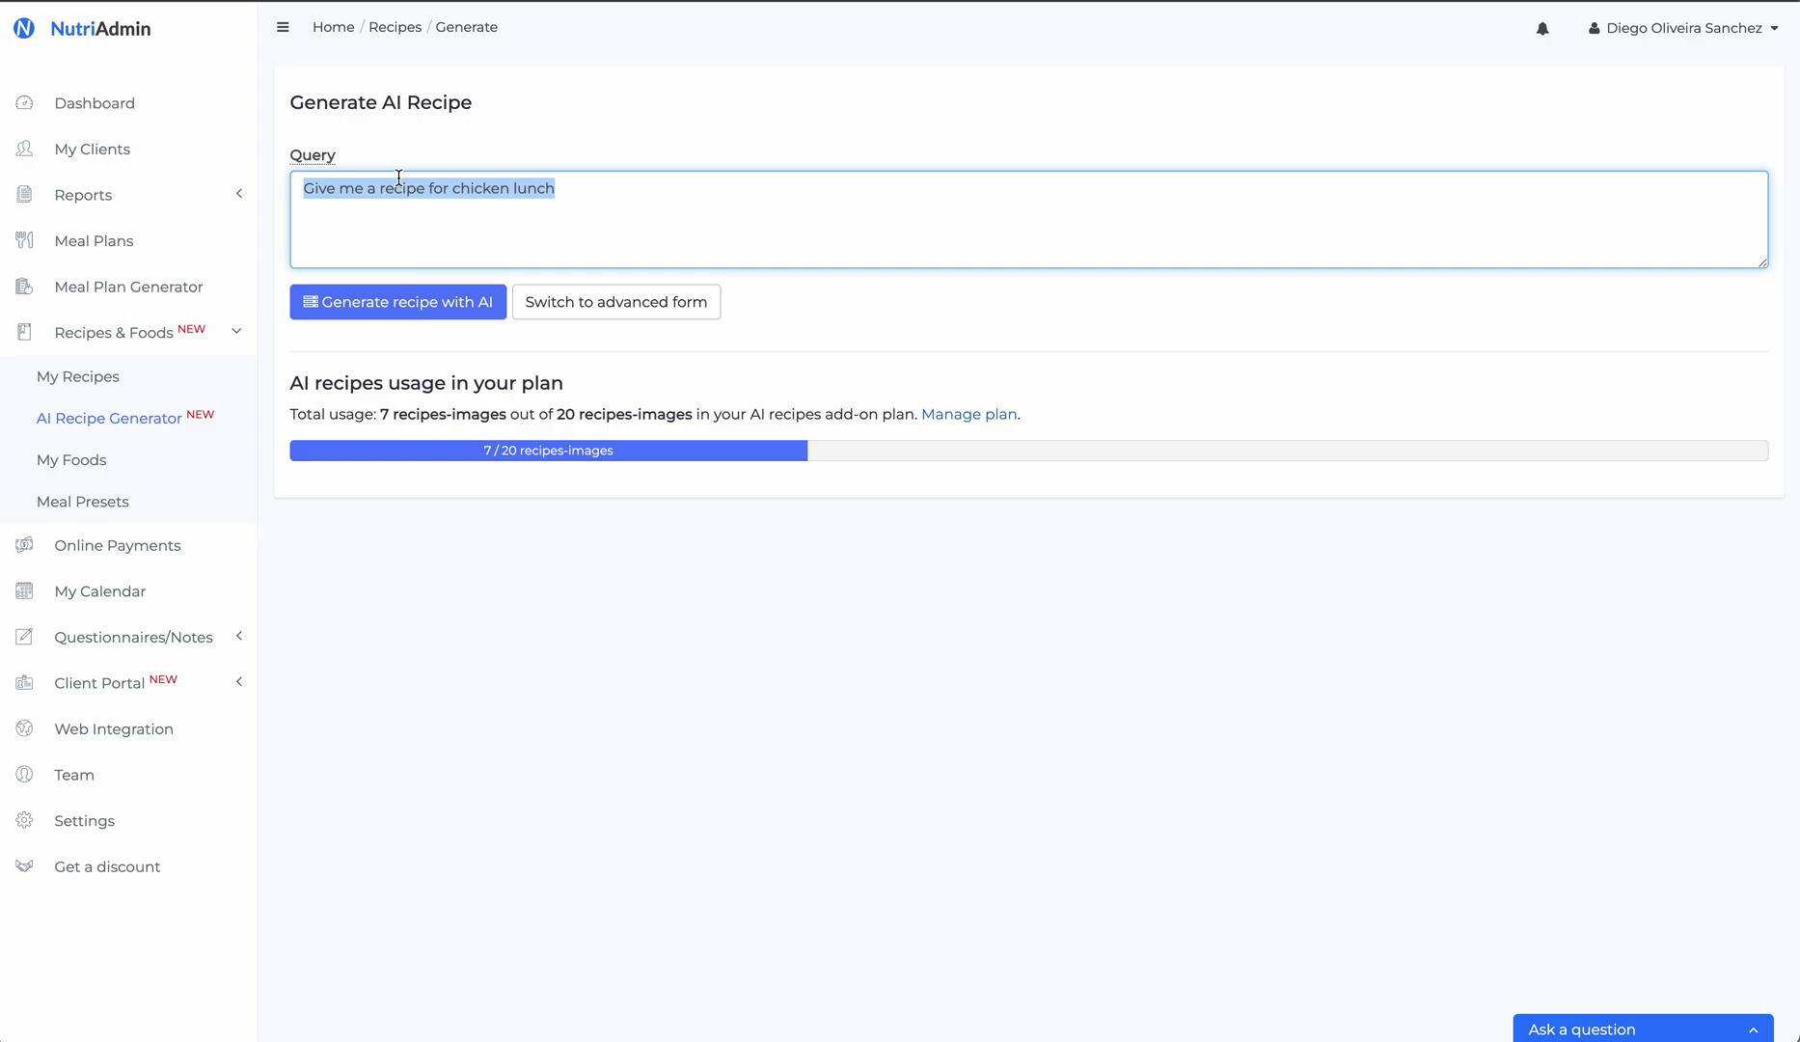
click(390, 209)
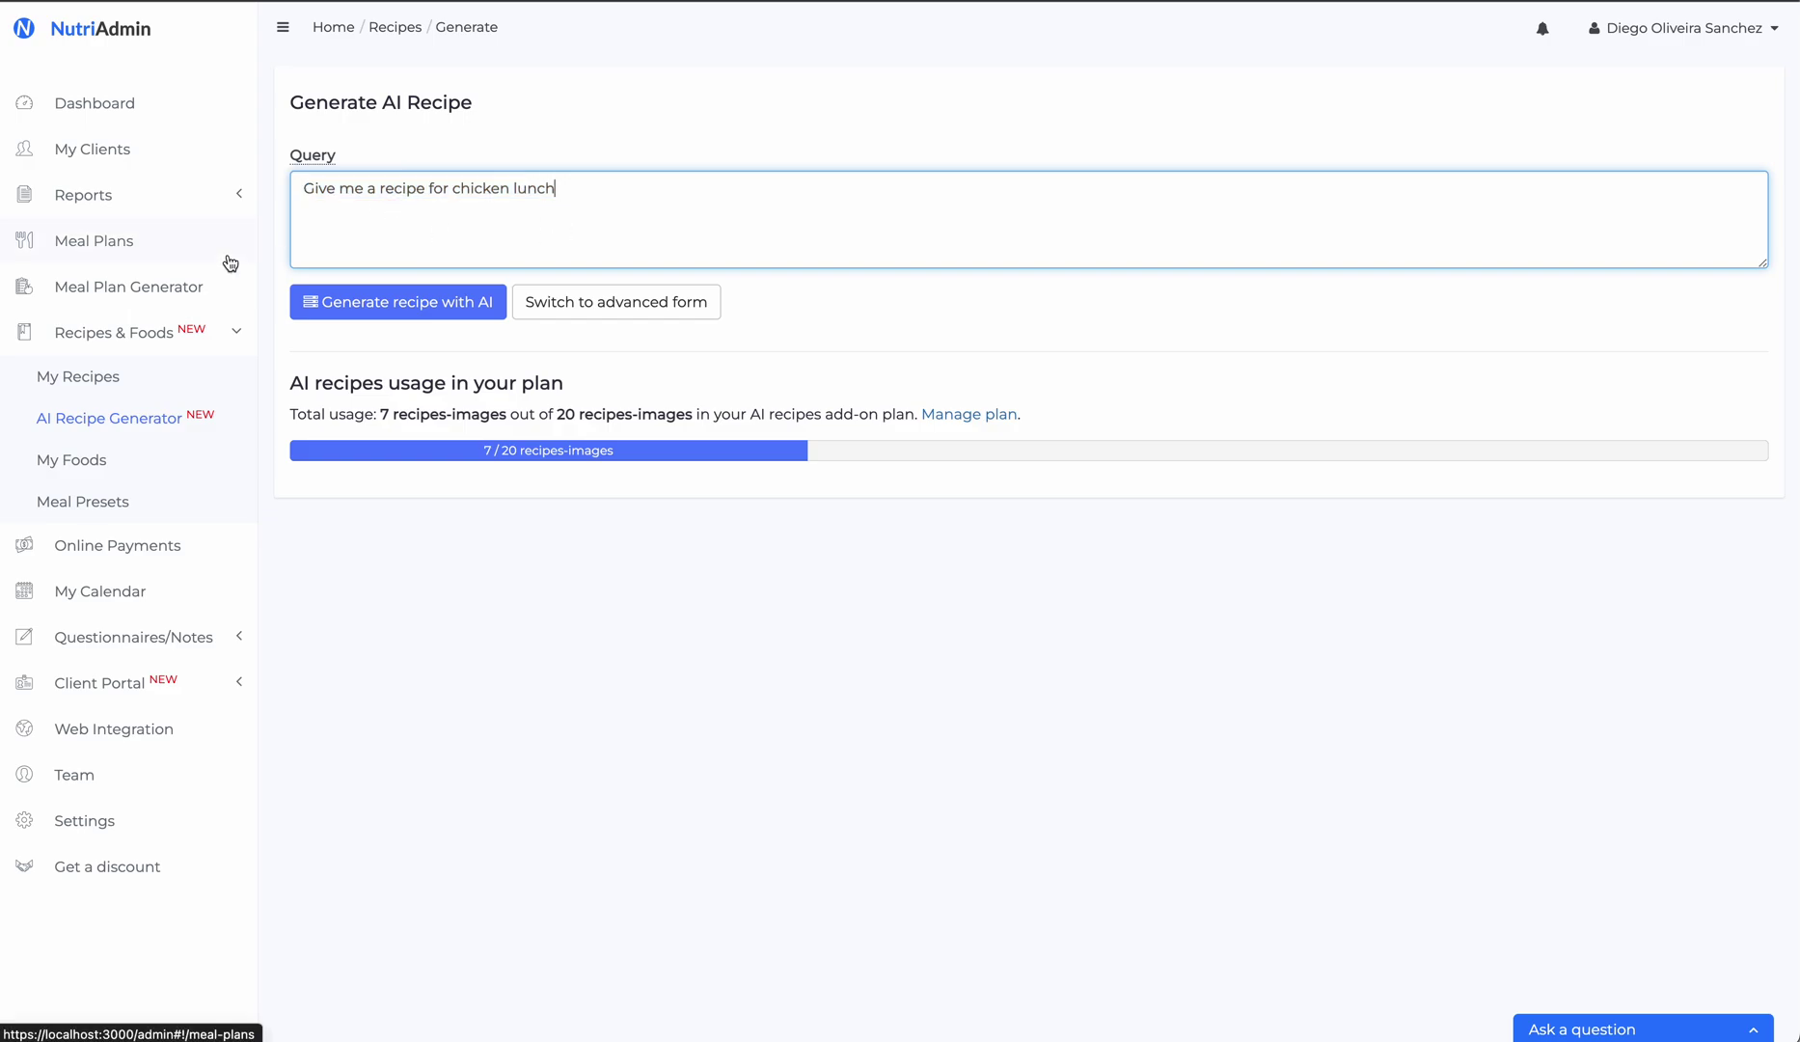
click(448, 638)
click(1318, 207)
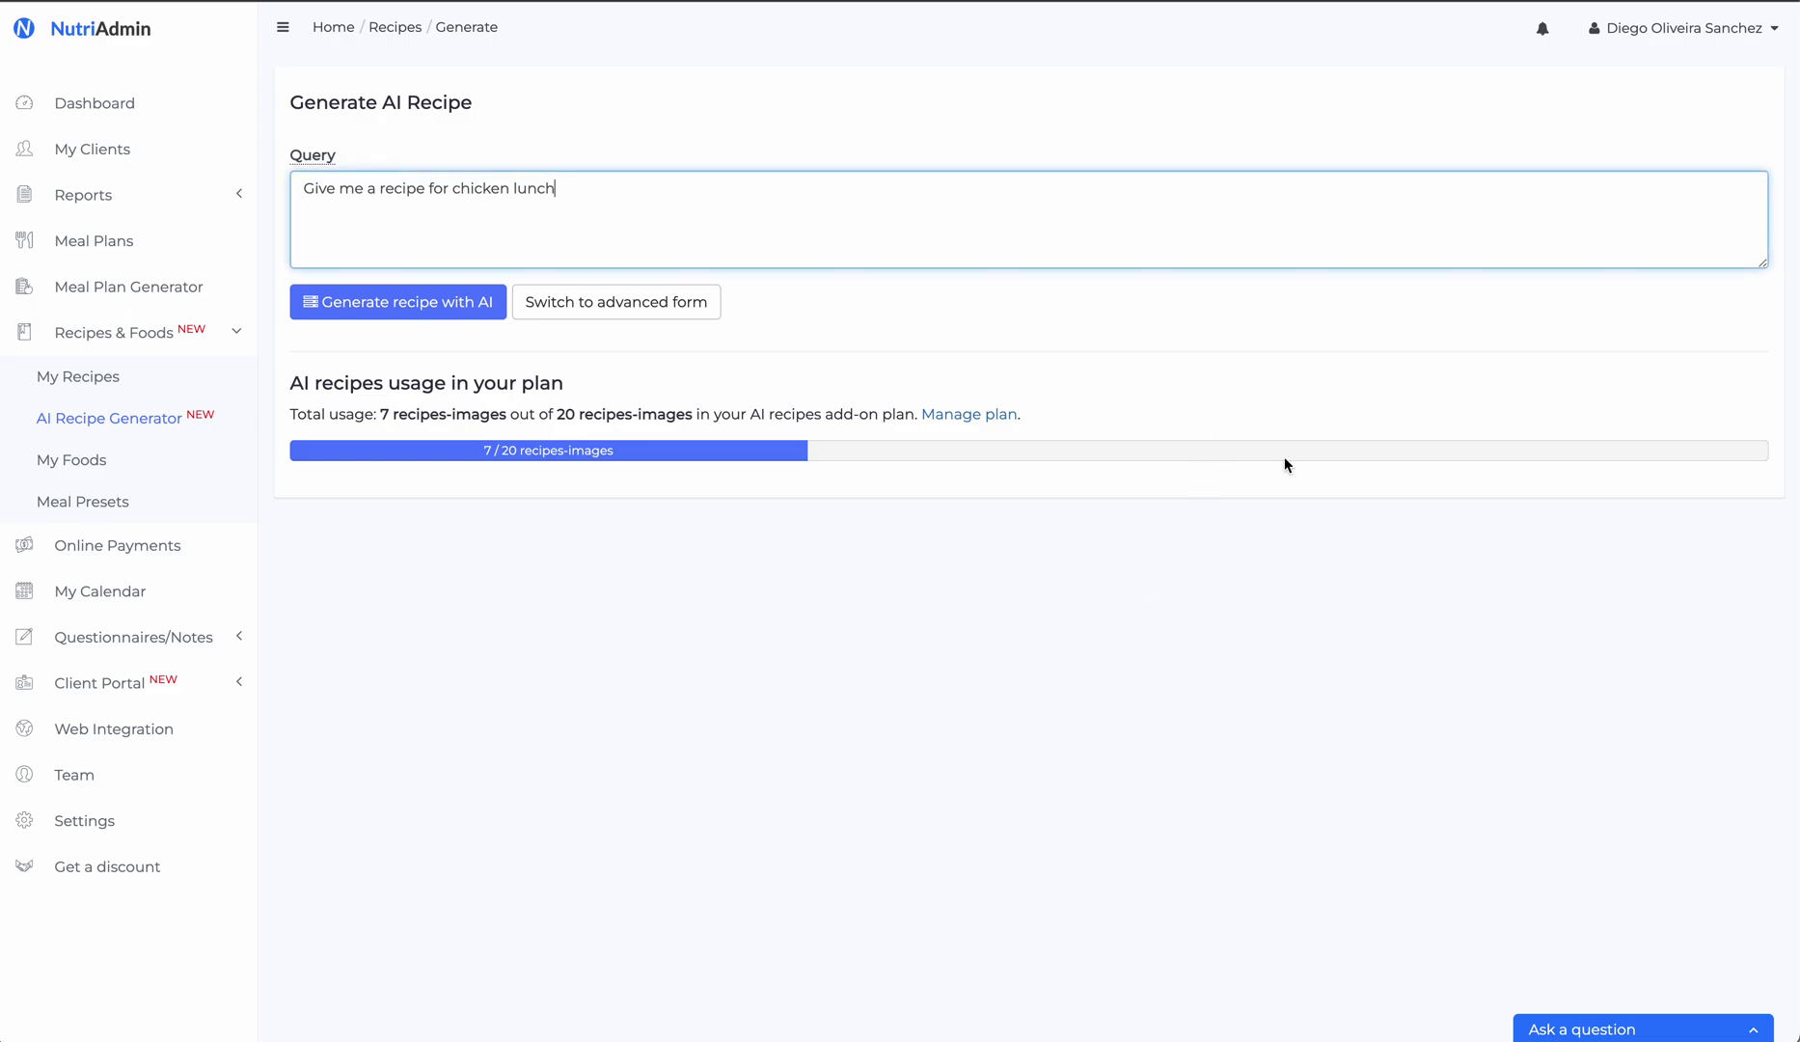